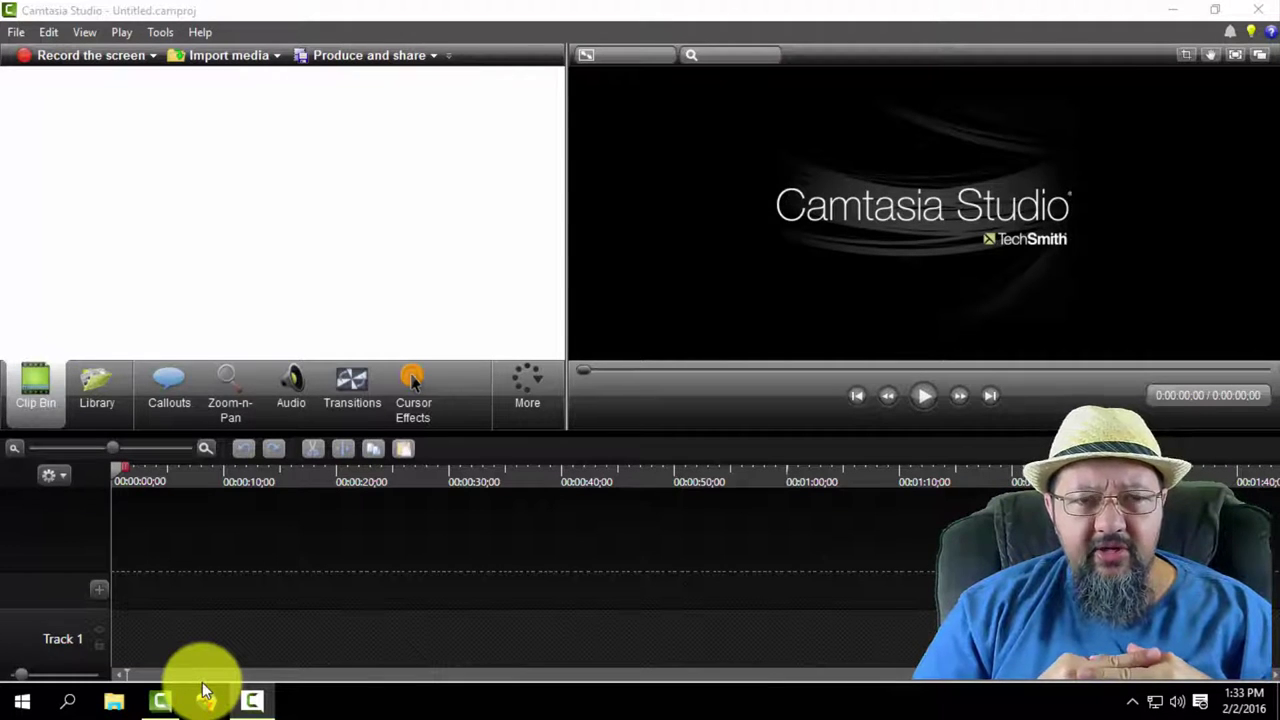
Switch to The Creator and add the text "Tilte Slam" to the canvas in place of the placeholder text.
left_click(206, 698)
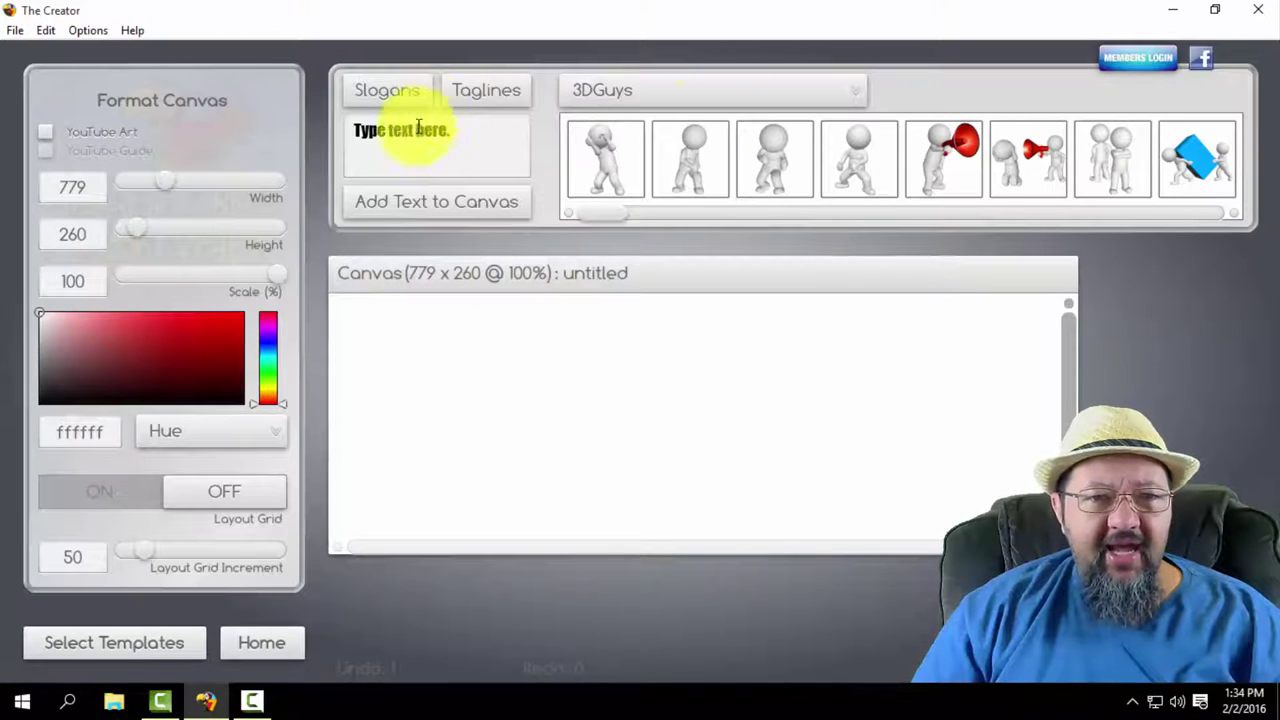
left_click(471, 131)
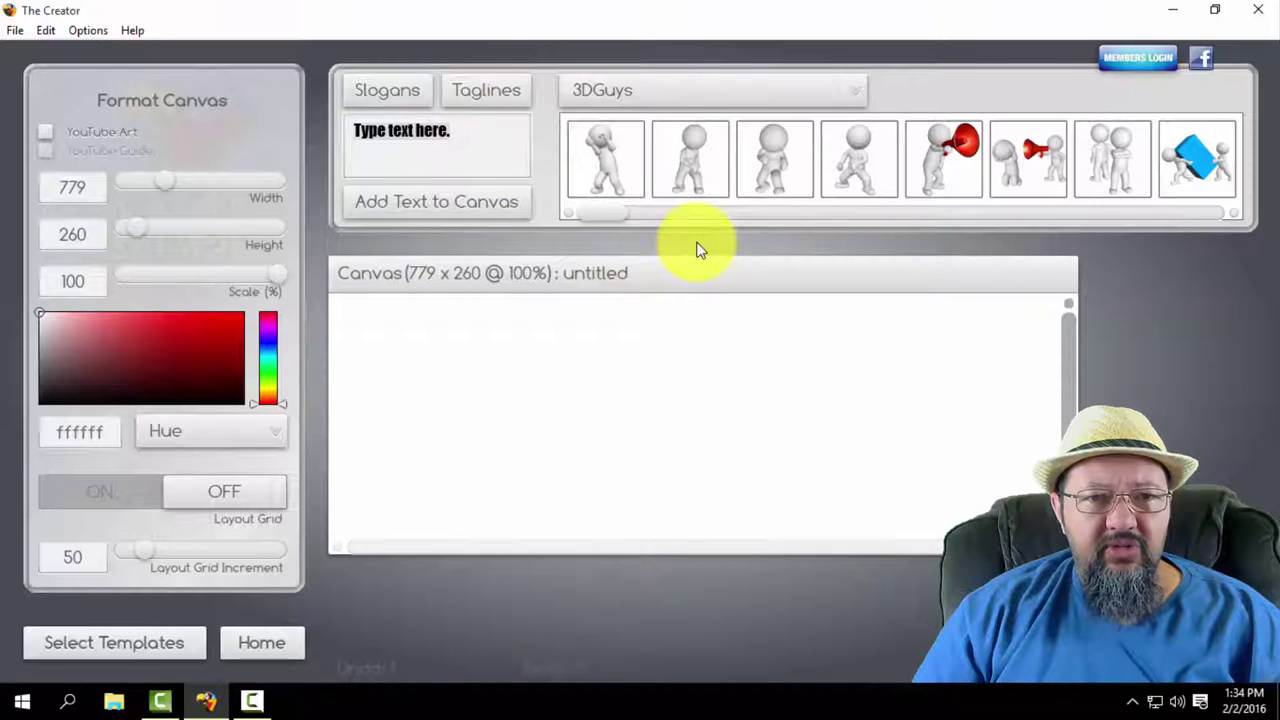
key("ctrl+a")
key("BackSpace")
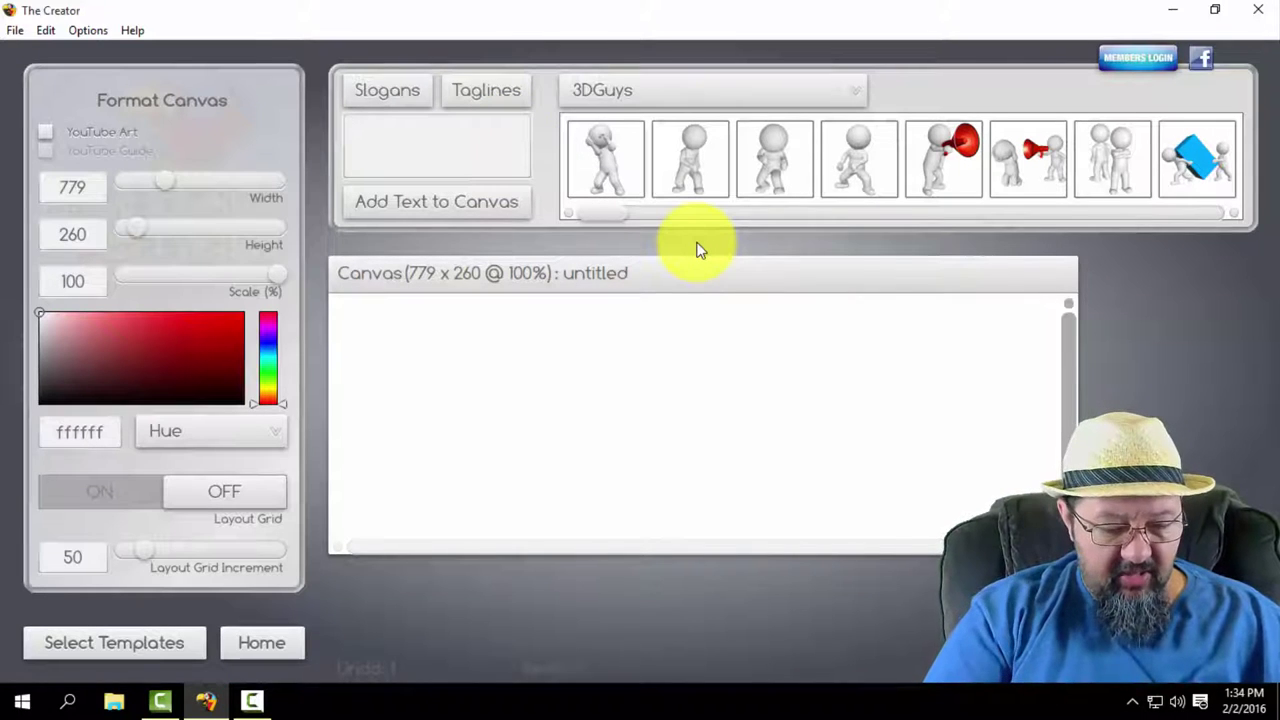
type("Ti")
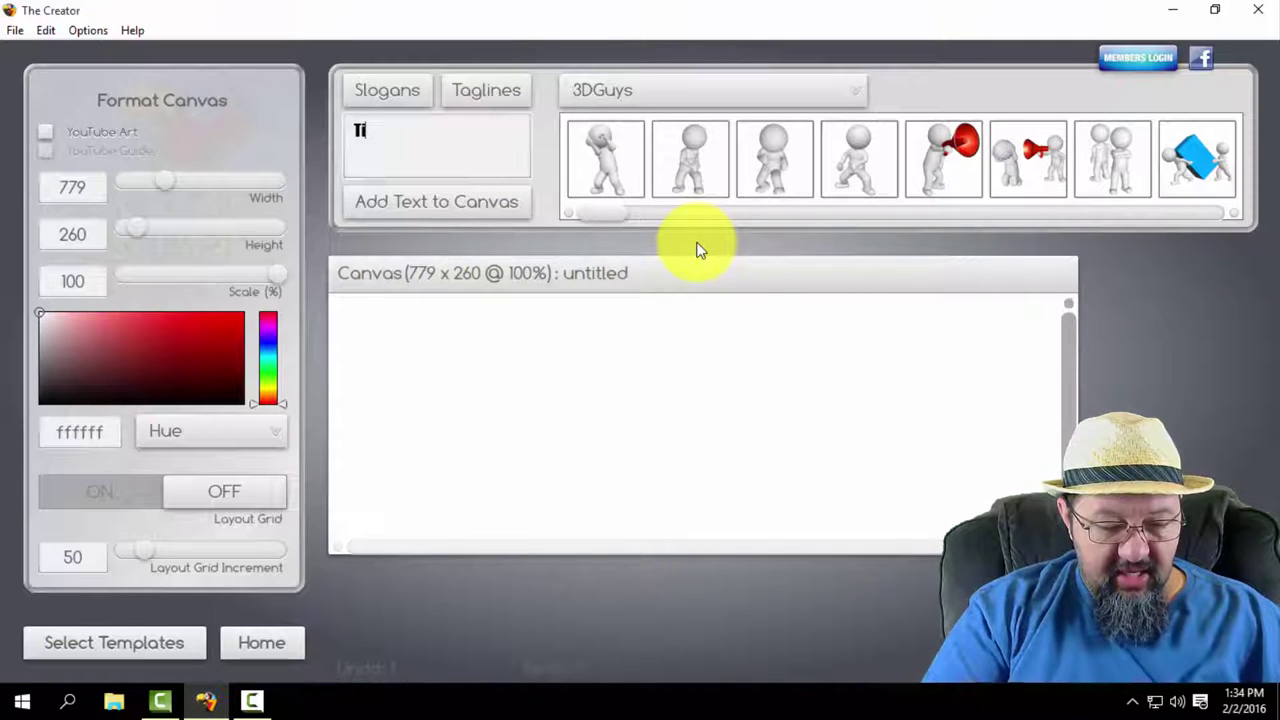
type("lte S")
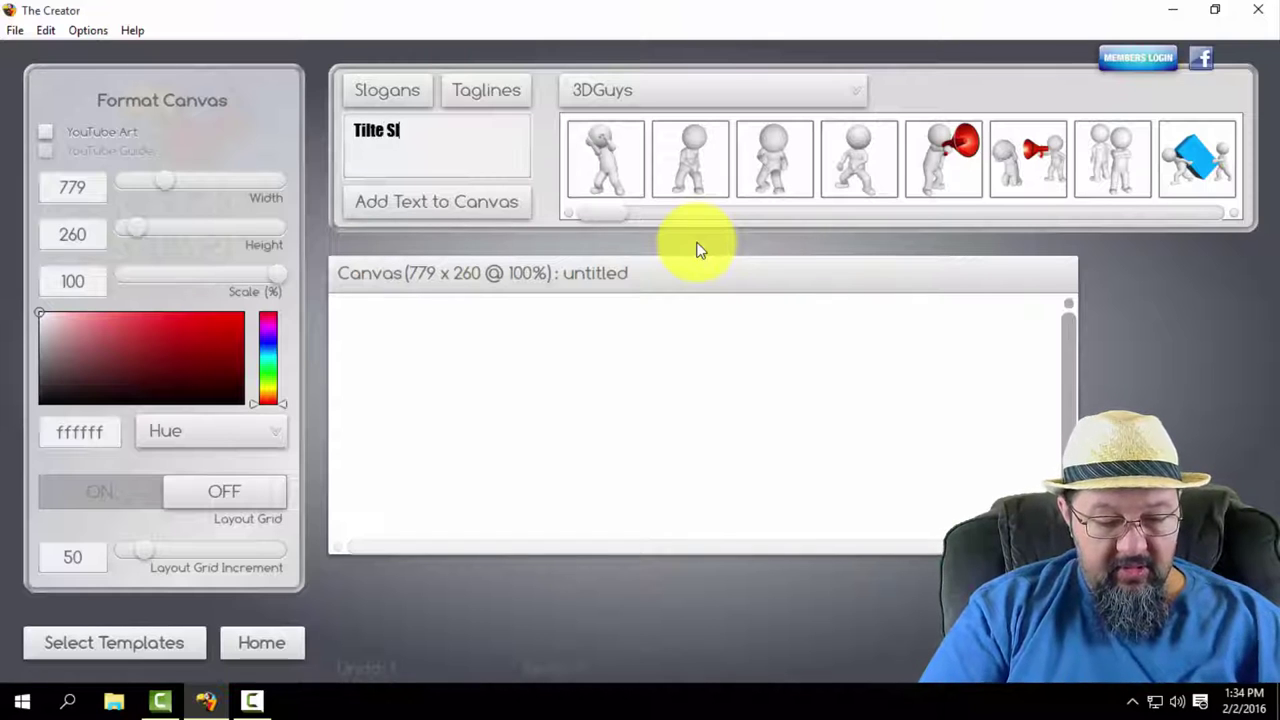
type("lam")
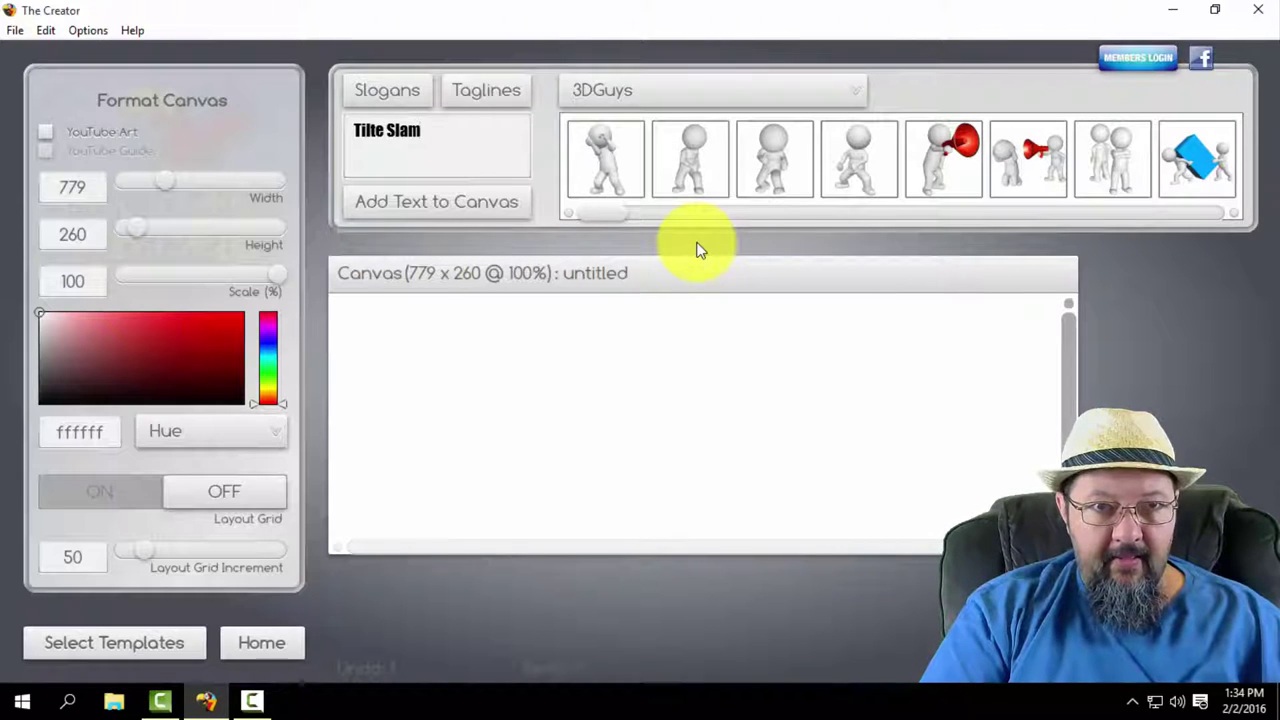
left_click(470, 201)
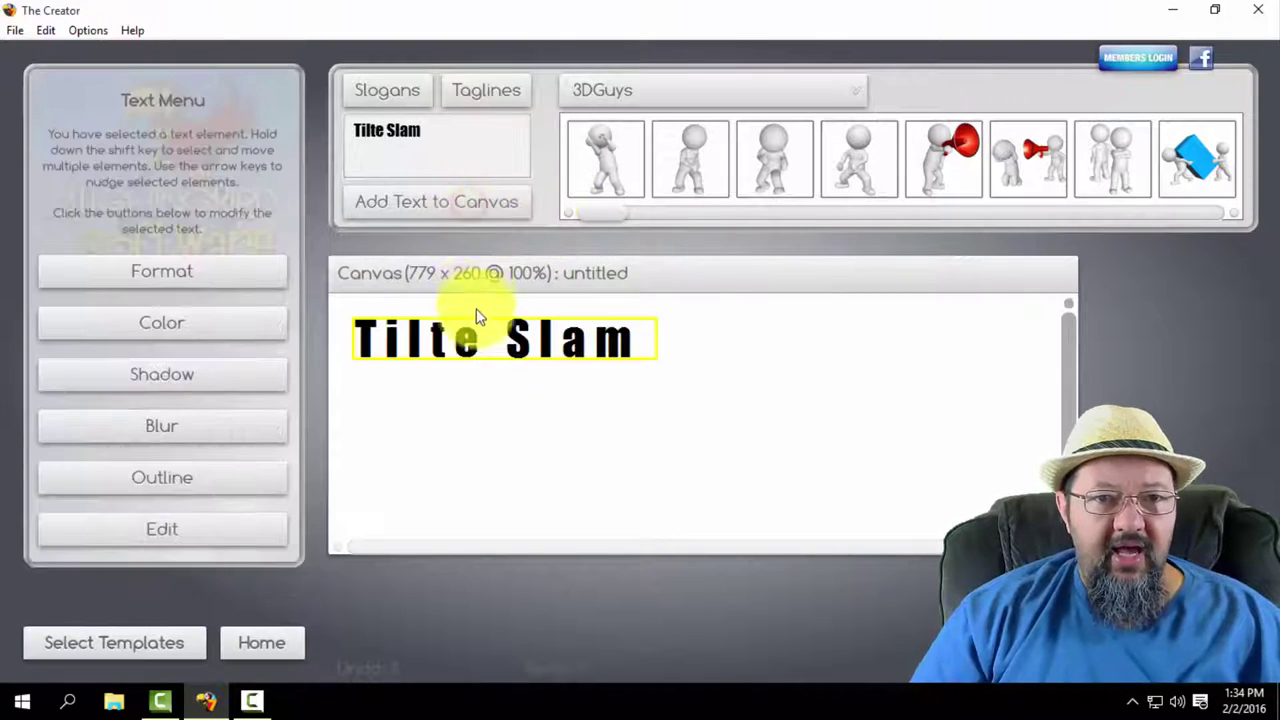
Set the title's text scale to 124 and character spacing to -2, and move it toward the canvas centre.
left_click_drag(519, 343, 671, 411)
left_click(181, 262)
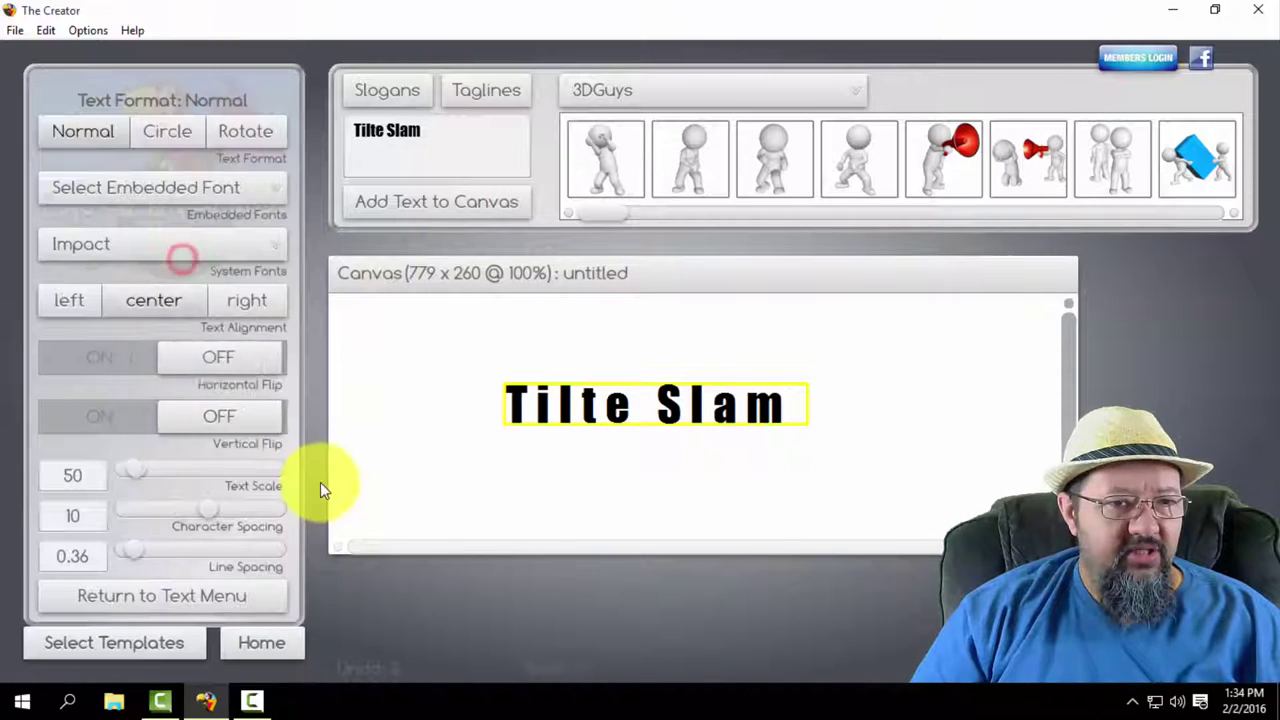
left_click(140, 471)
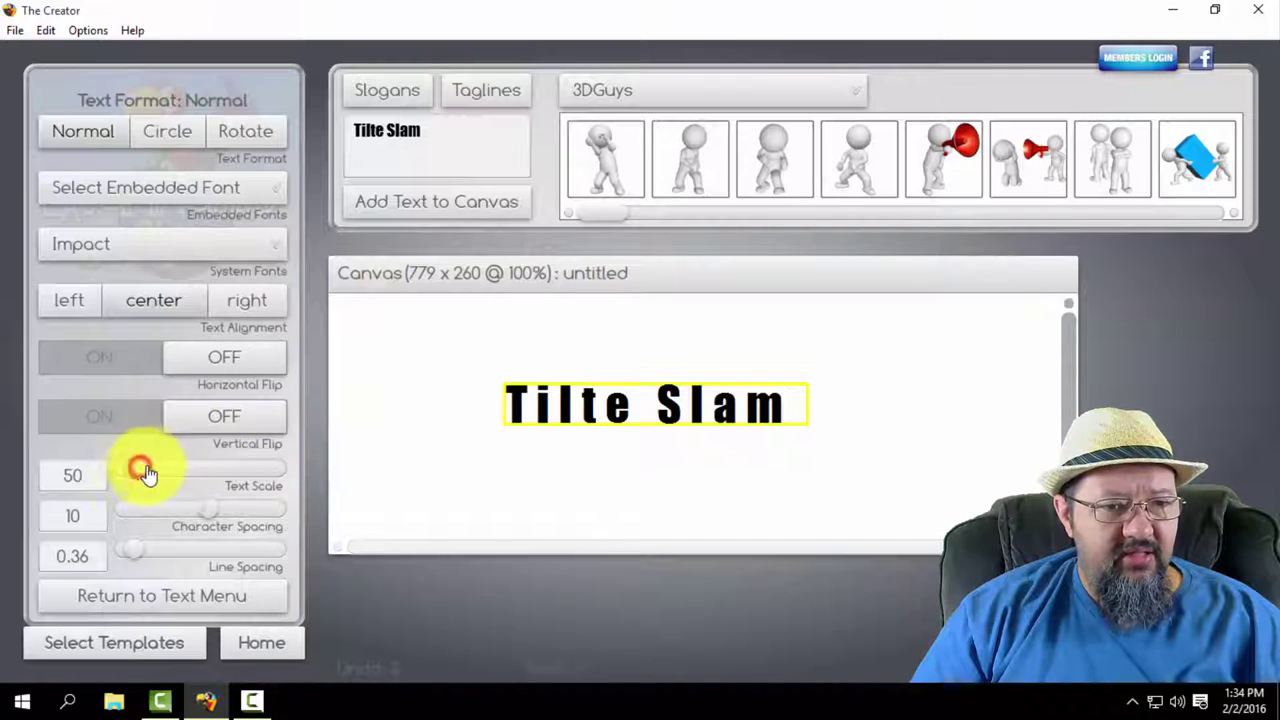
left_click_drag(145, 474, 163, 477)
left_click_drag(206, 514, 194, 514)
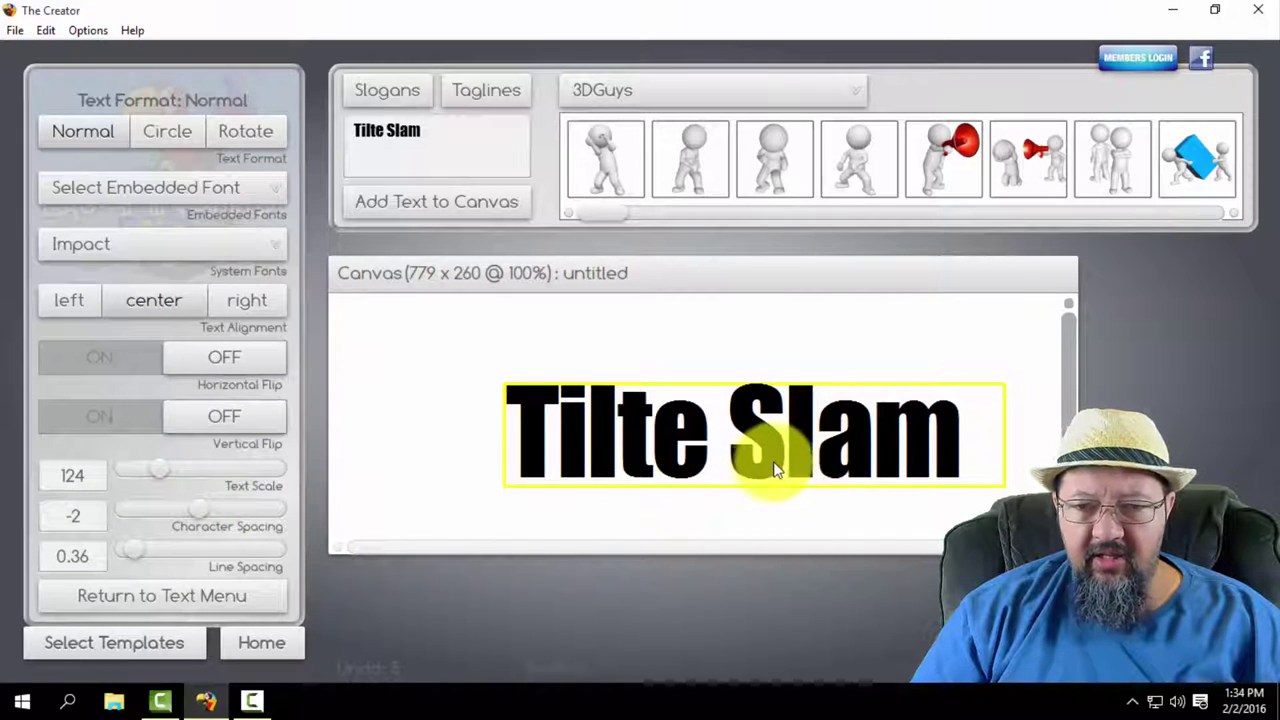
left_click_drag(714, 434, 708, 429)
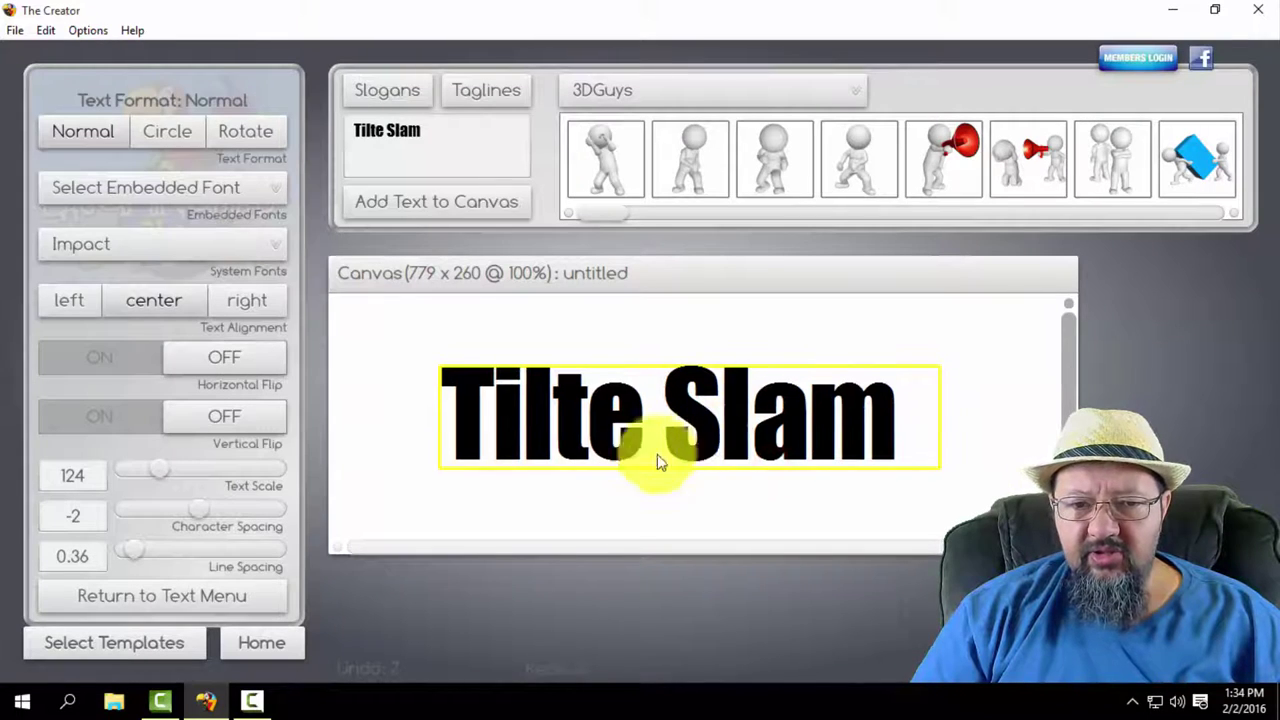
Enlarge the title to a text scale of 187 and reposition it near the canvas's left edge.
left_click_drag(162, 472, 172, 470)
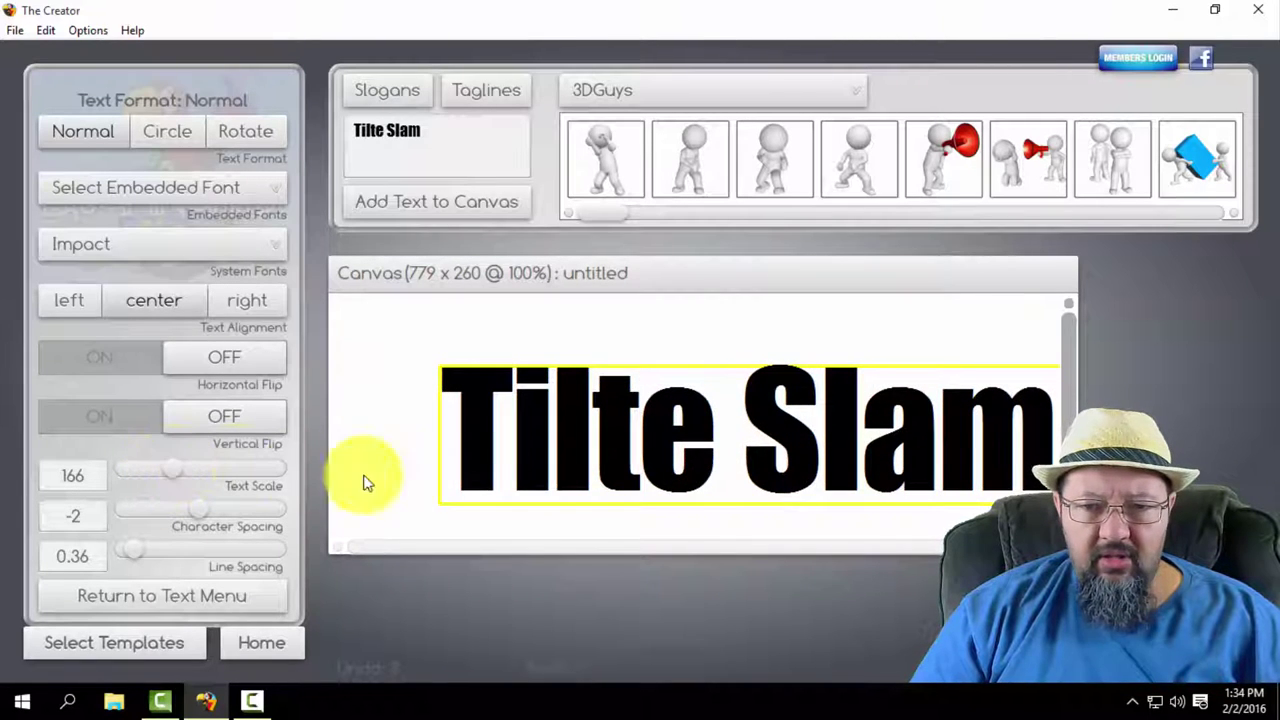
left_click_drag(800, 457, 749, 480)
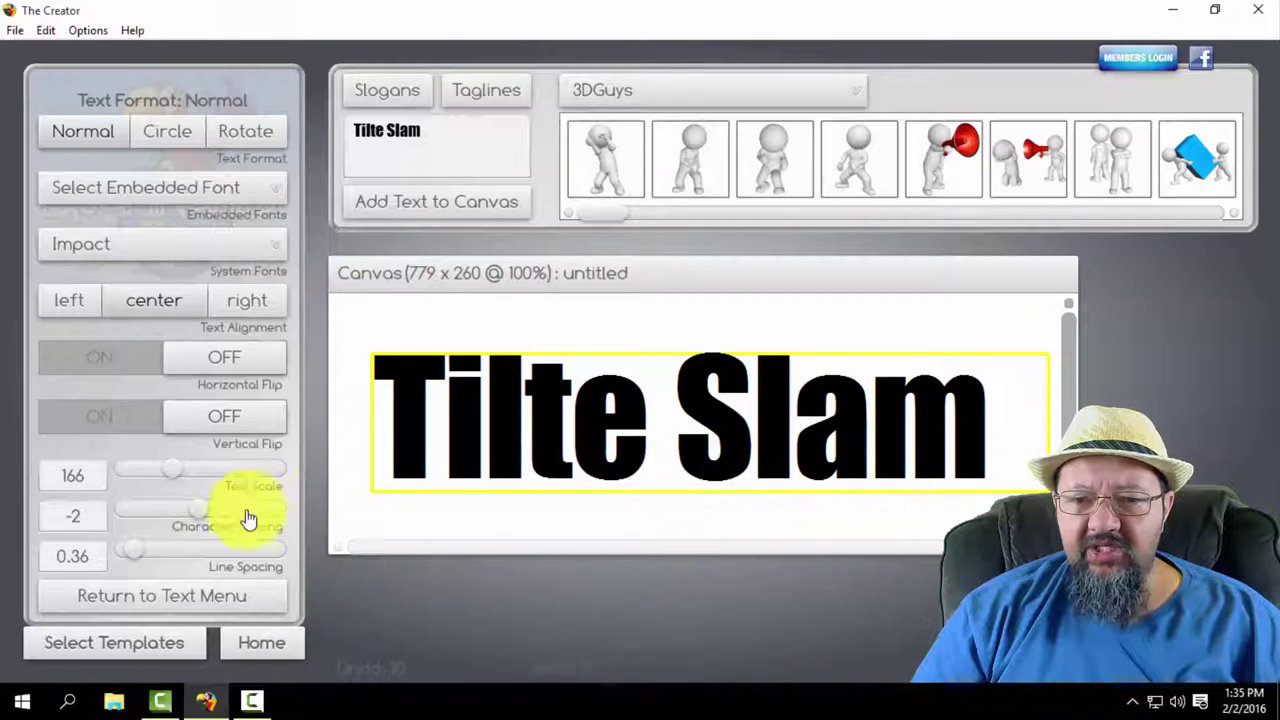
left_click(178, 476)
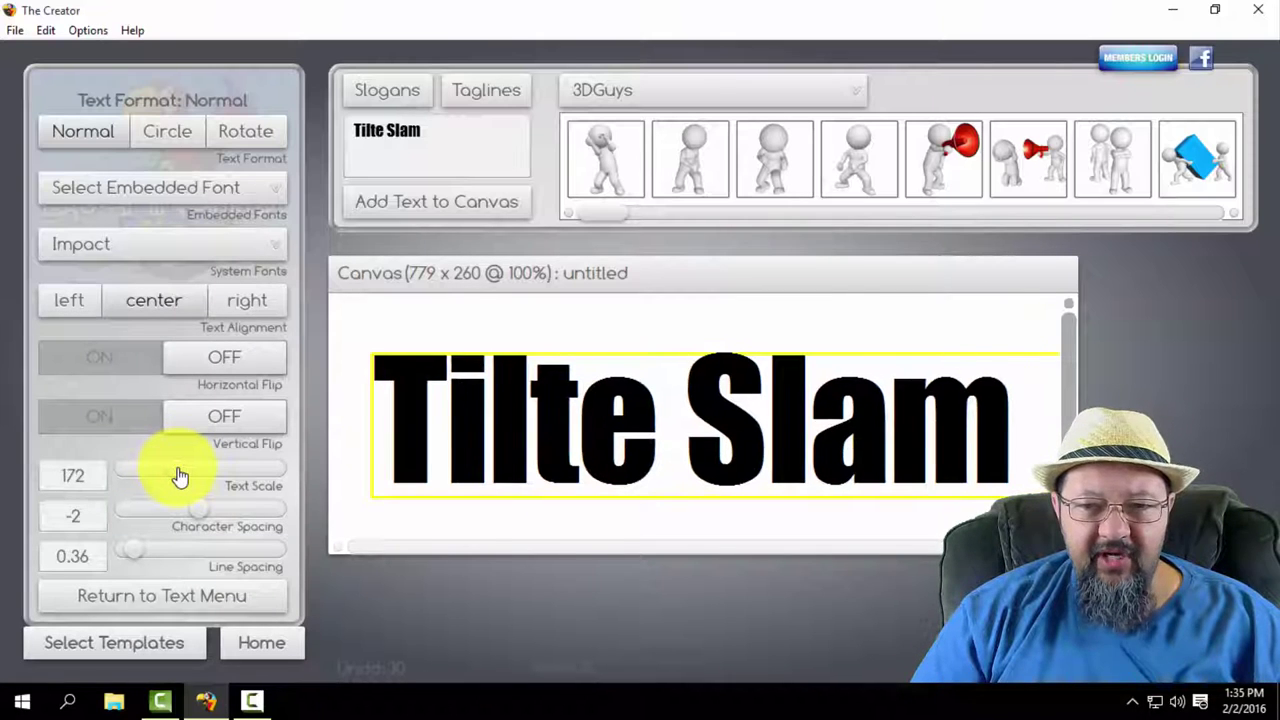
left_click(178, 476)
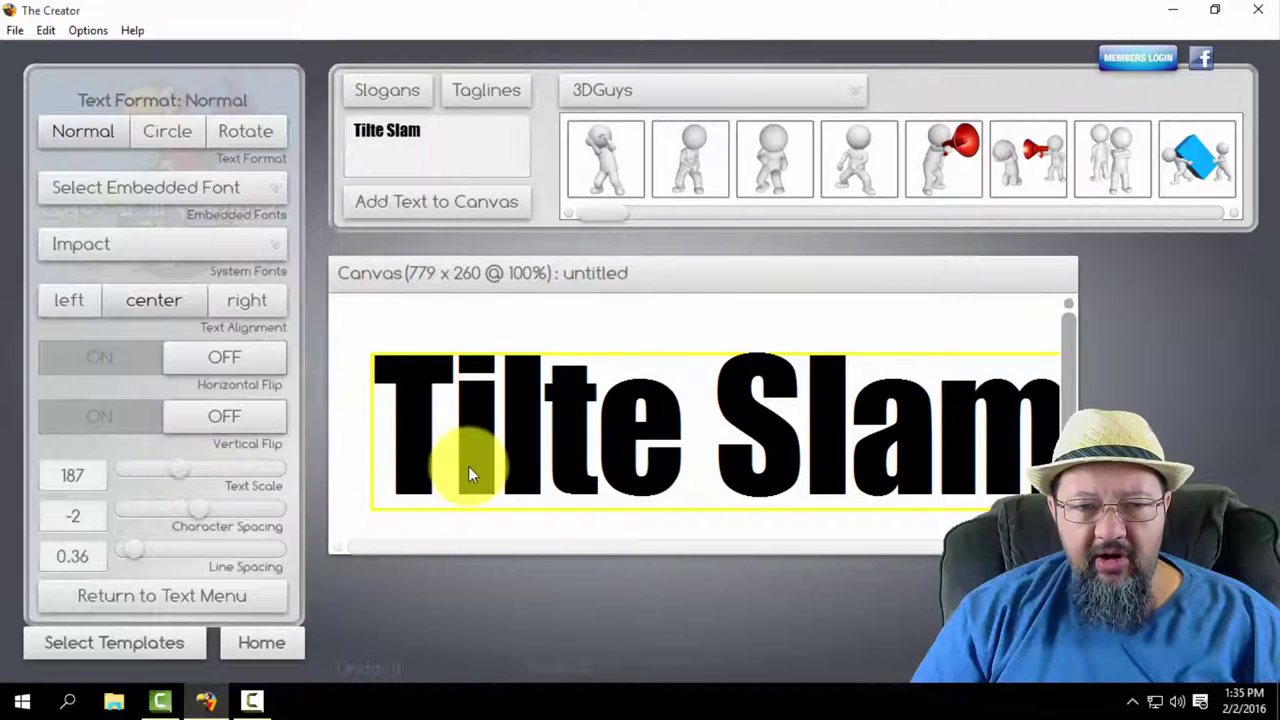
left_click_drag(477, 461, 453, 456)
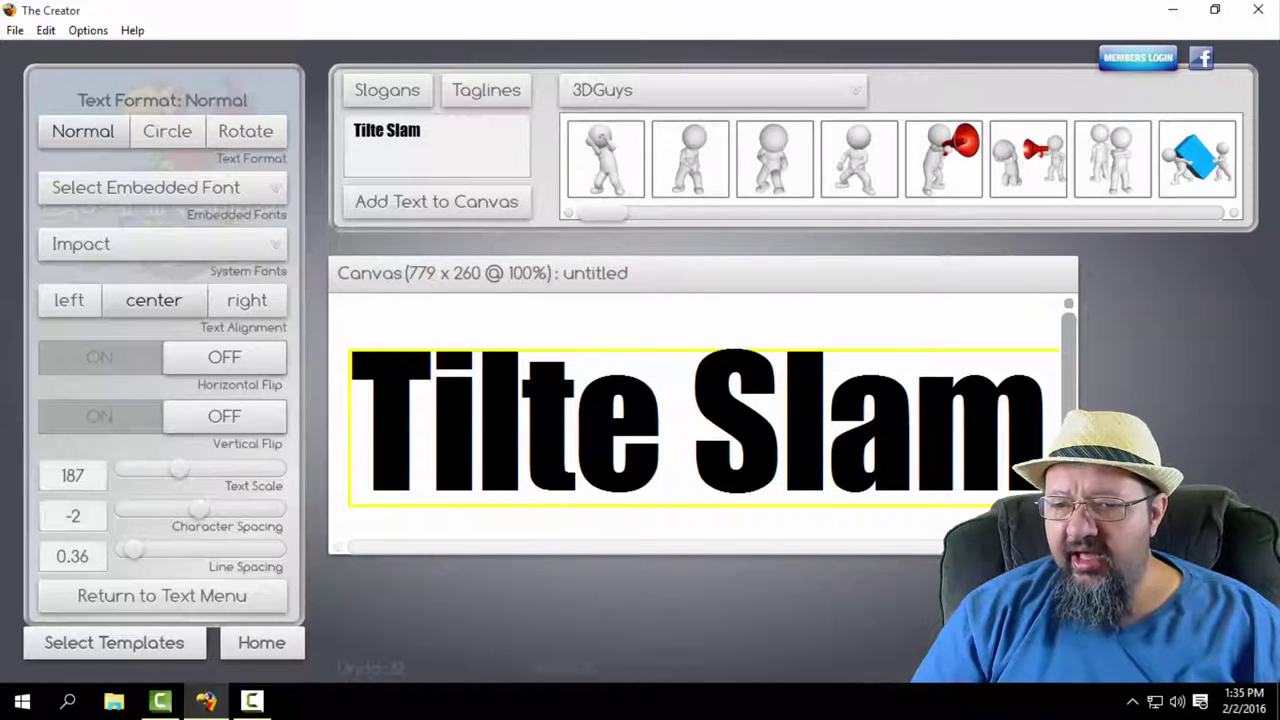
Enlarge the canvas to 862 x 302 and move the title slightly down within it.
left_click_drag(1076, 551, 1155, 592)
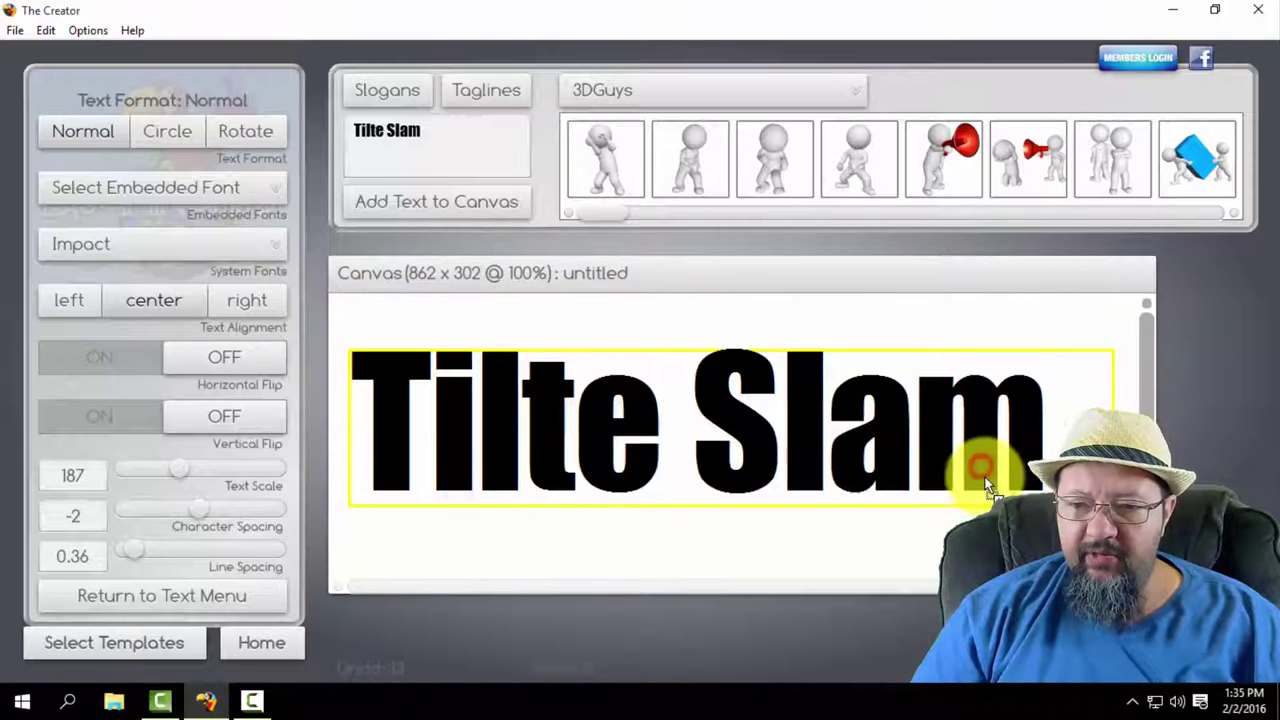
left_click_drag(985, 487, 989, 497)
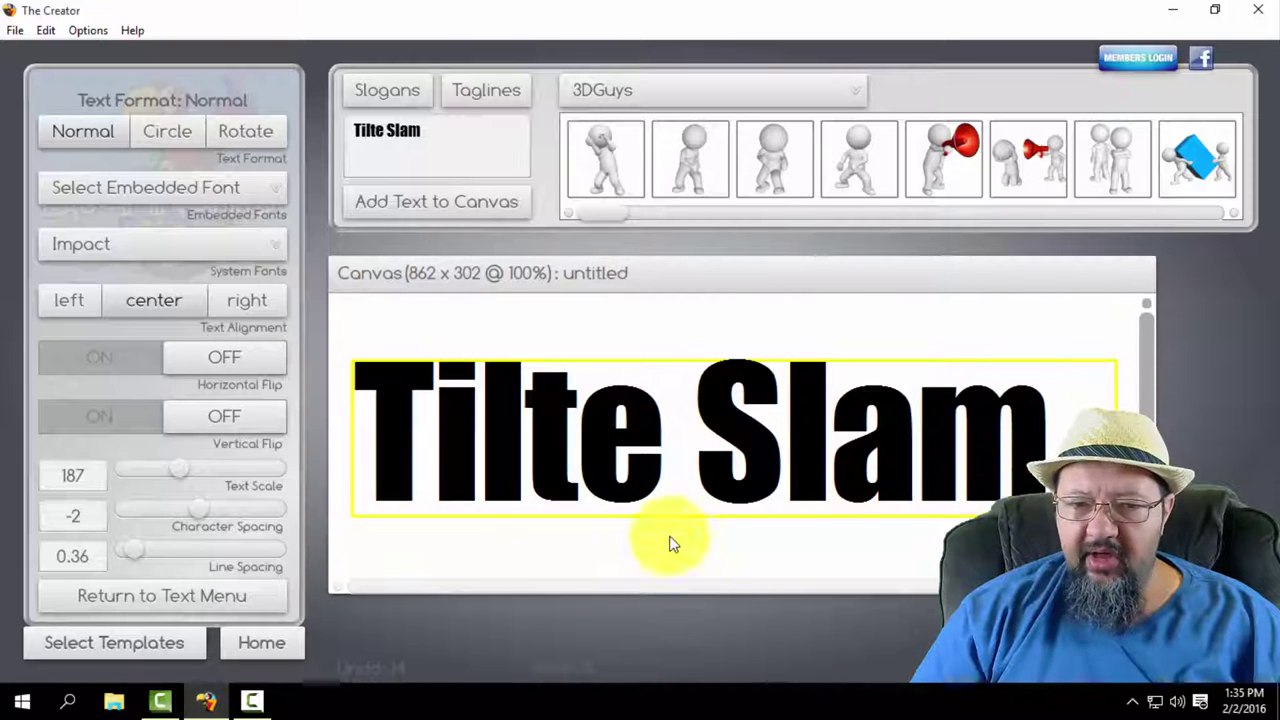
left_click(200, 512)
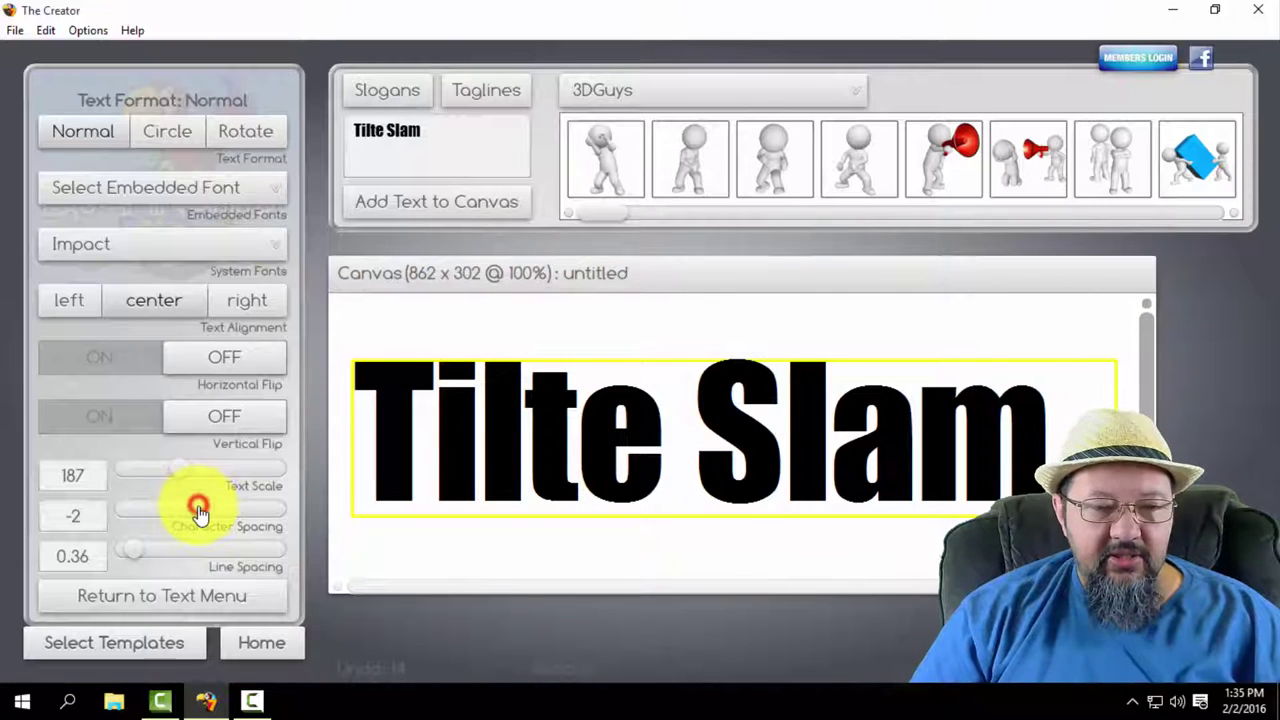
left_click_drag(200, 512, 200, 514)
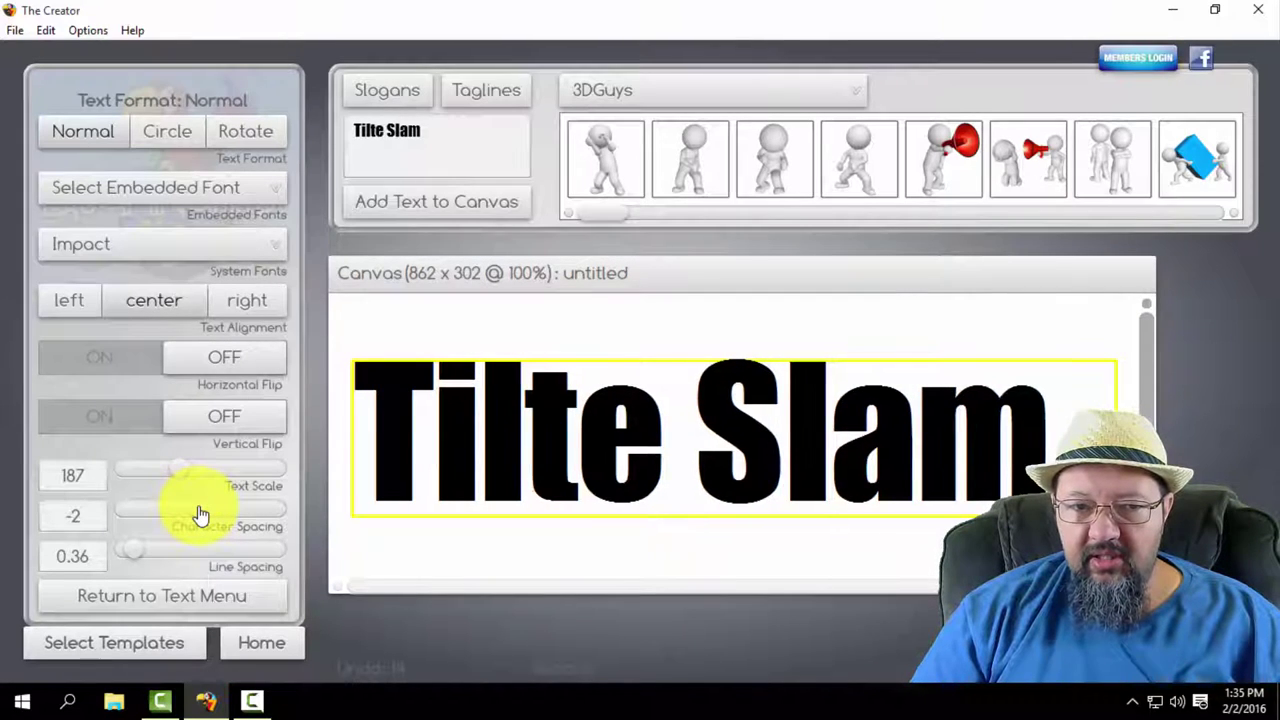
Change the canvas background to light grey e5e2e2.
left_click(441, 539)
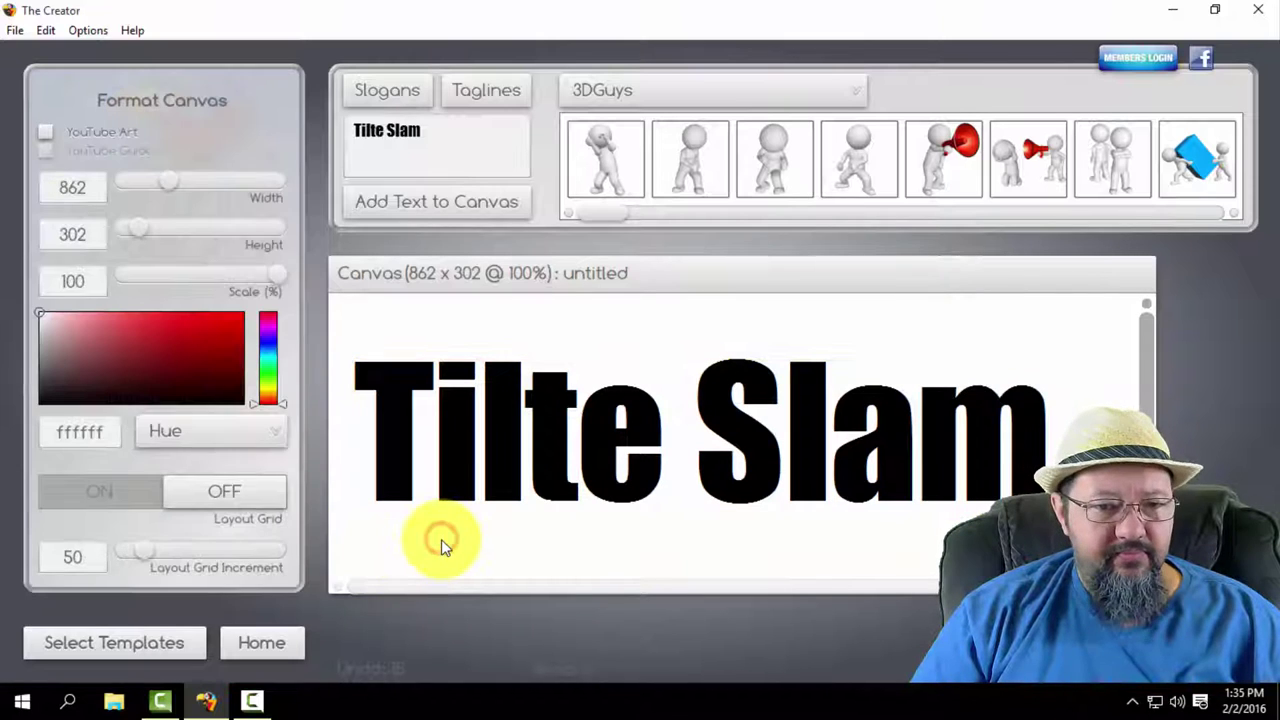
left_click(43, 324)
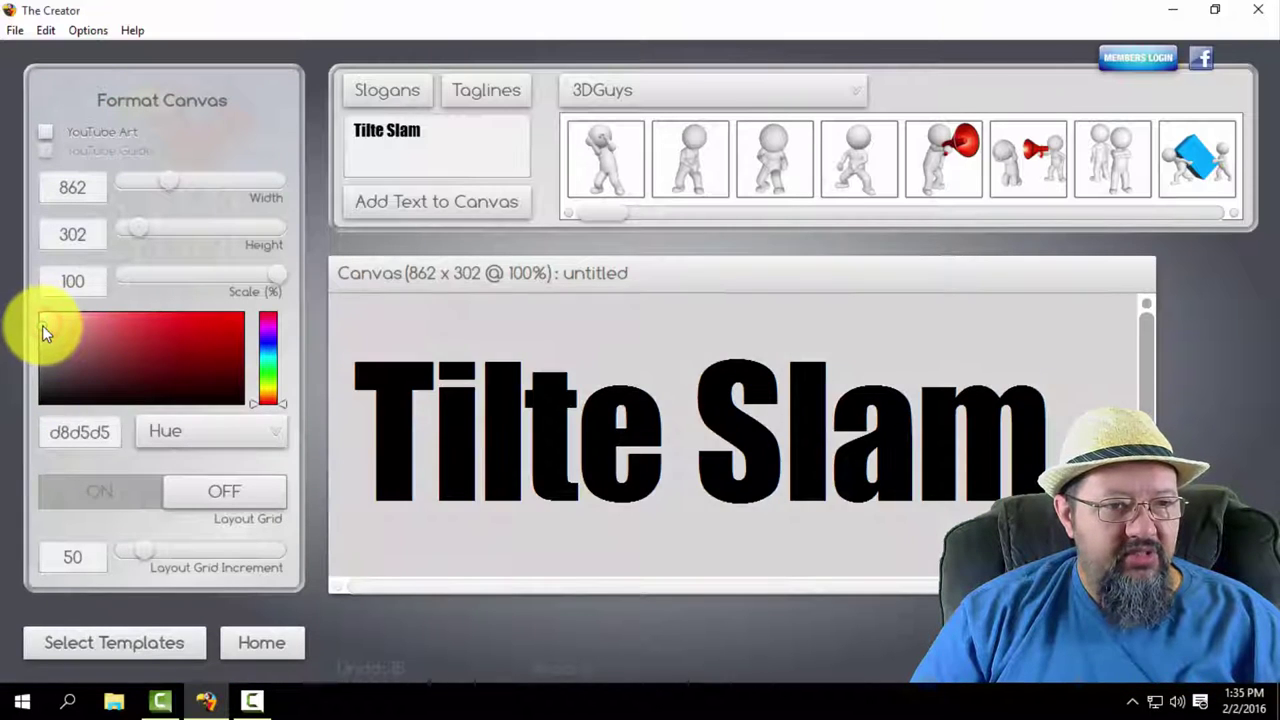
left_click_drag(42, 325, 42, 321)
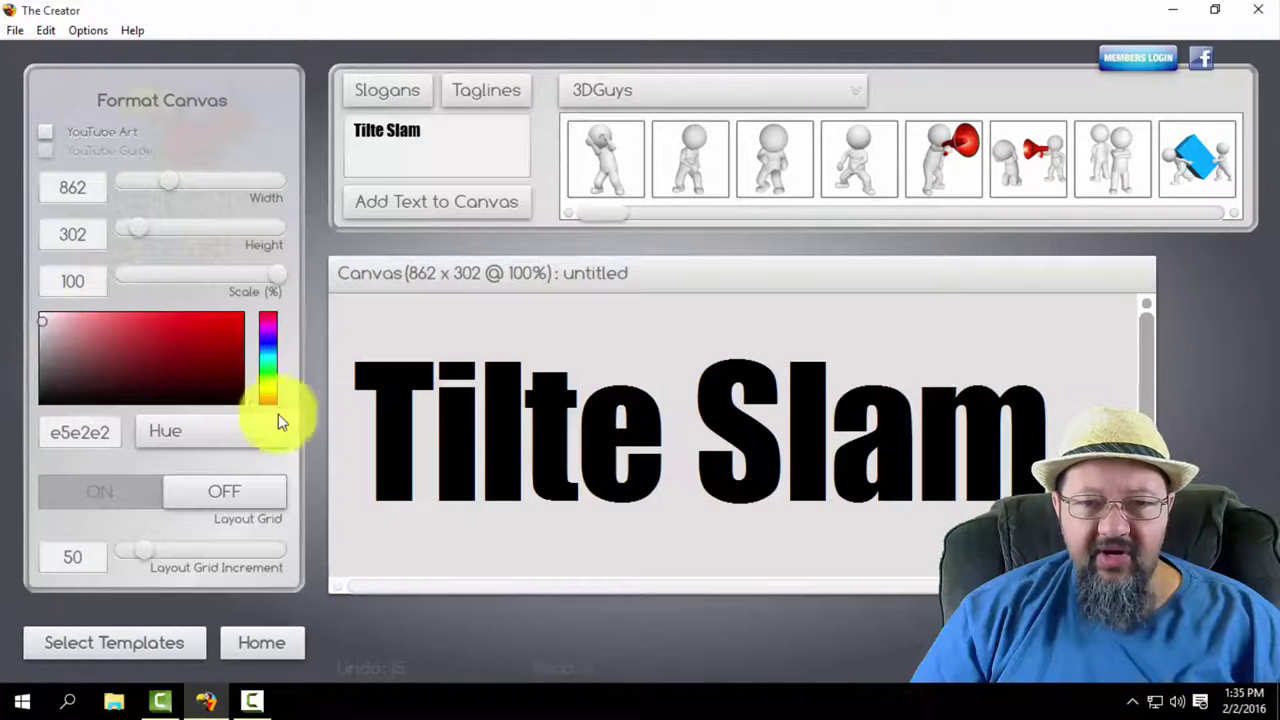
Change the title text's solid color to white and deselect it.
left_click(453, 440)
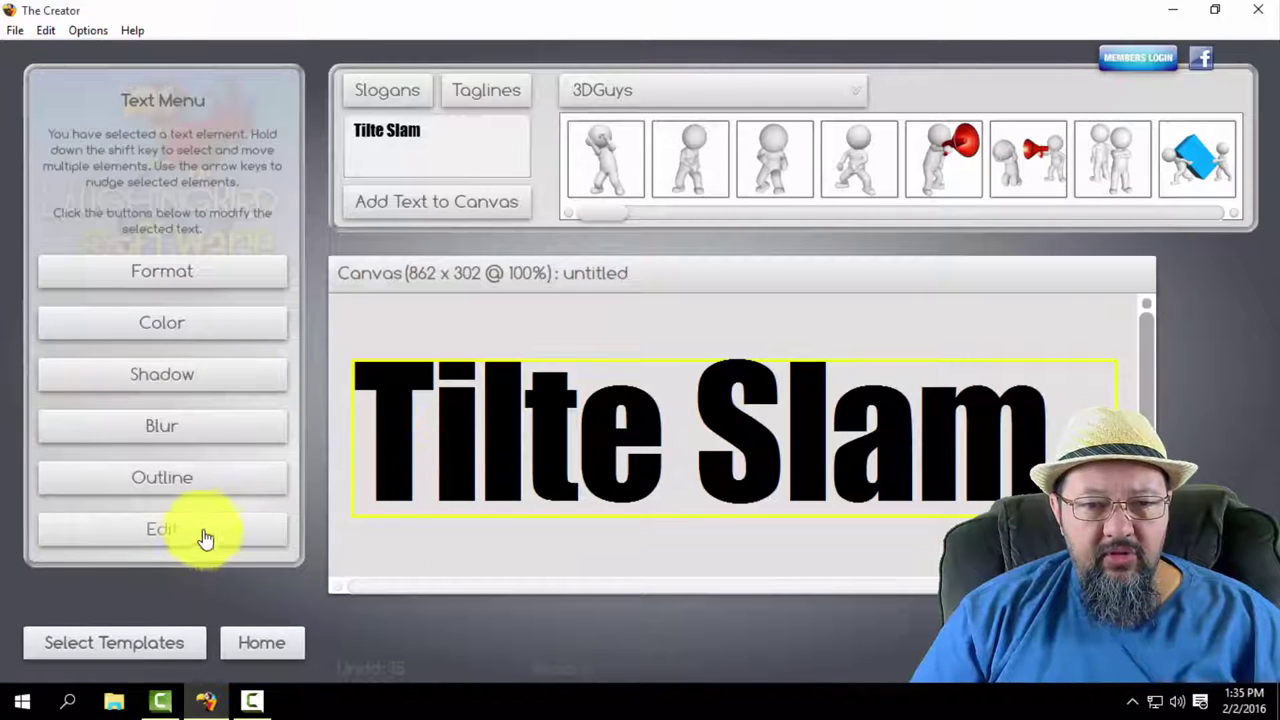
left_click(166, 327)
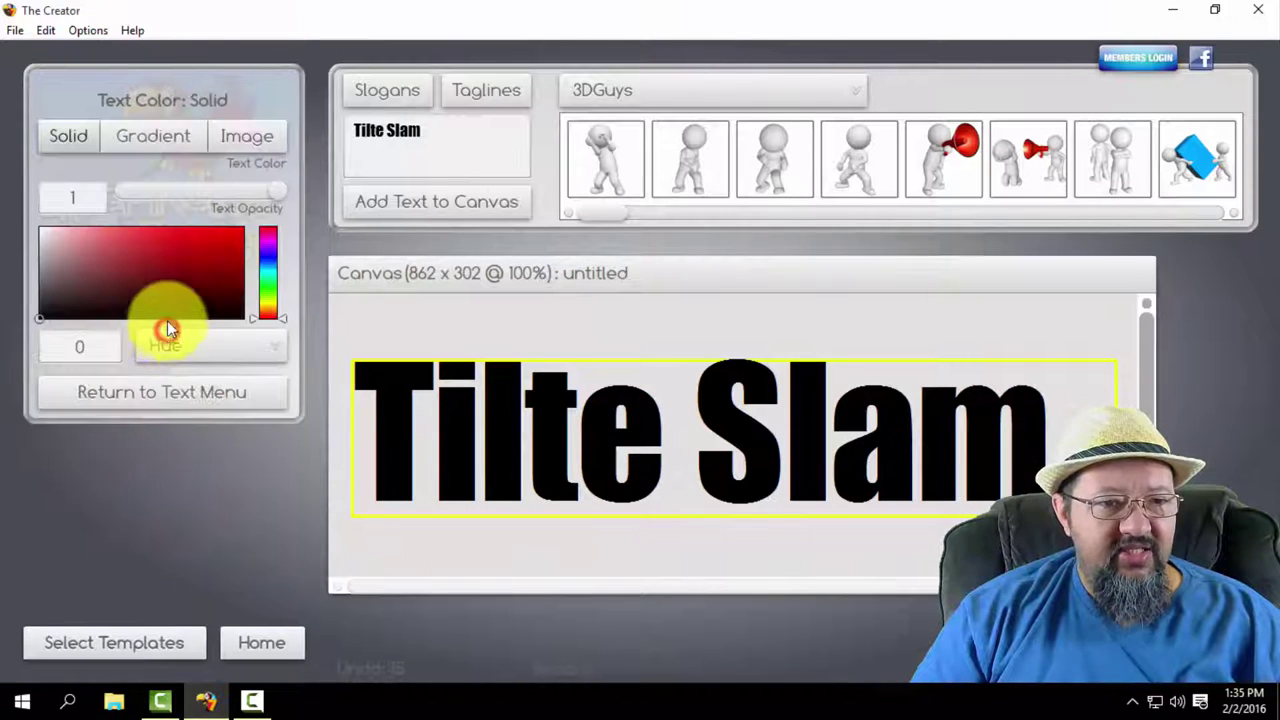
left_click_drag(60, 239, 9, 200)
left_click(582, 541)
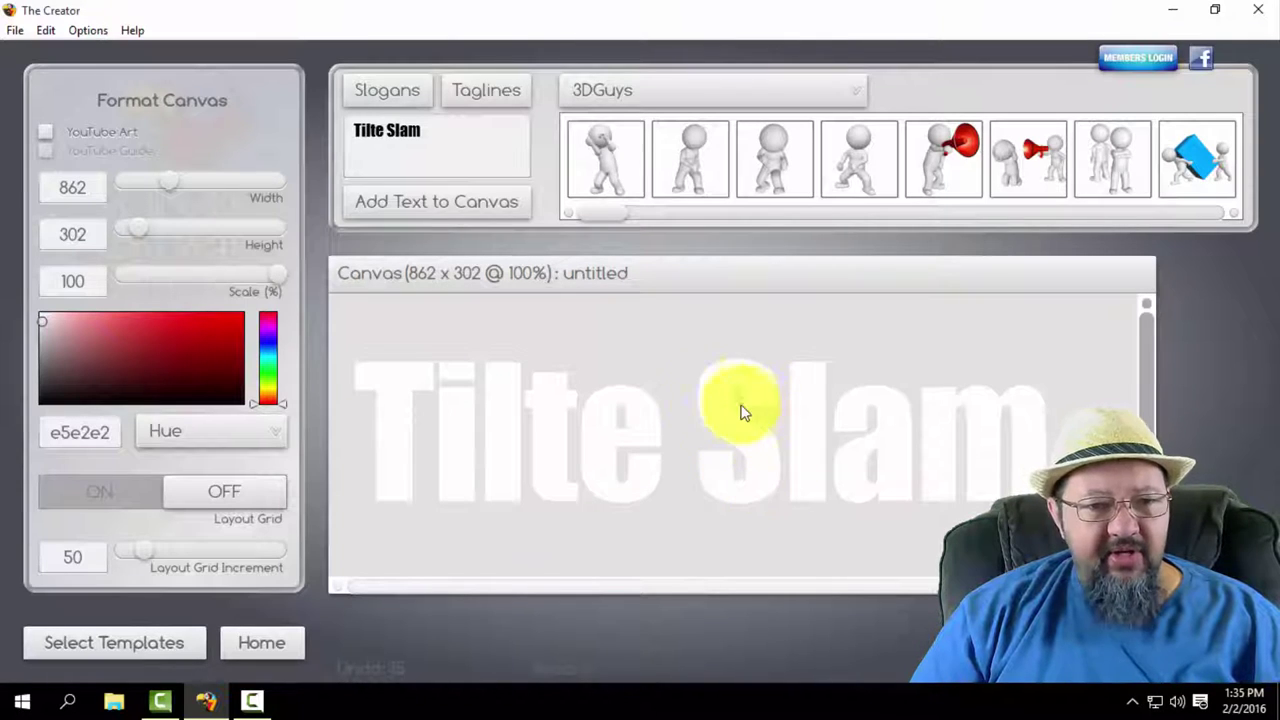
Browse the embedded fonts available for the title text.
left_click(443, 462)
left_click(184, 266)
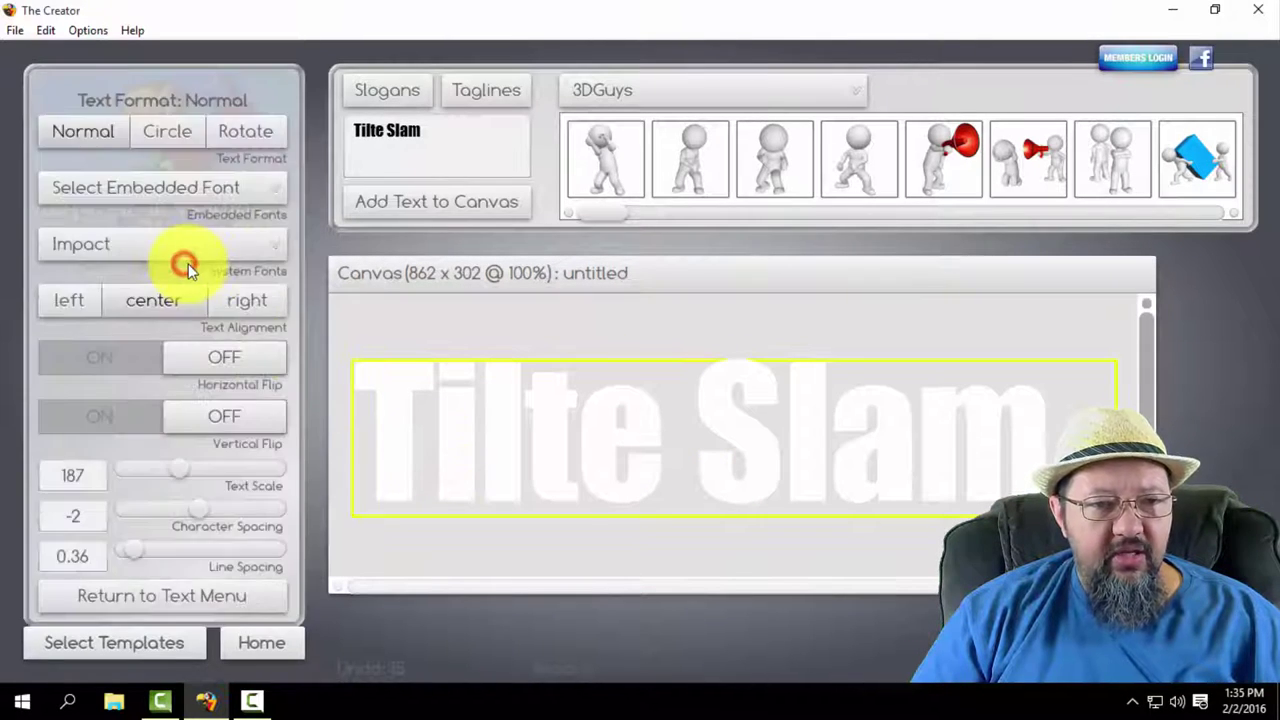
left_click(268, 188)
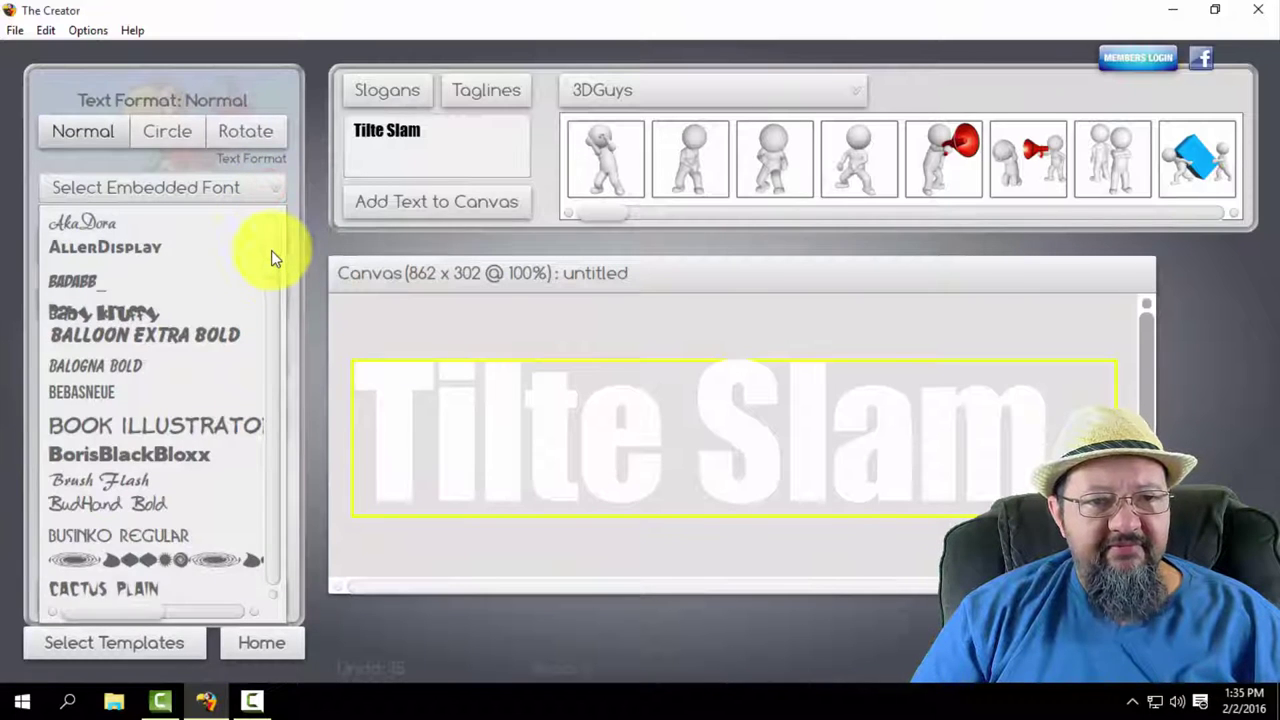
scroll(271, 257, "down", 10)
scroll(265, 320, "up", 2)
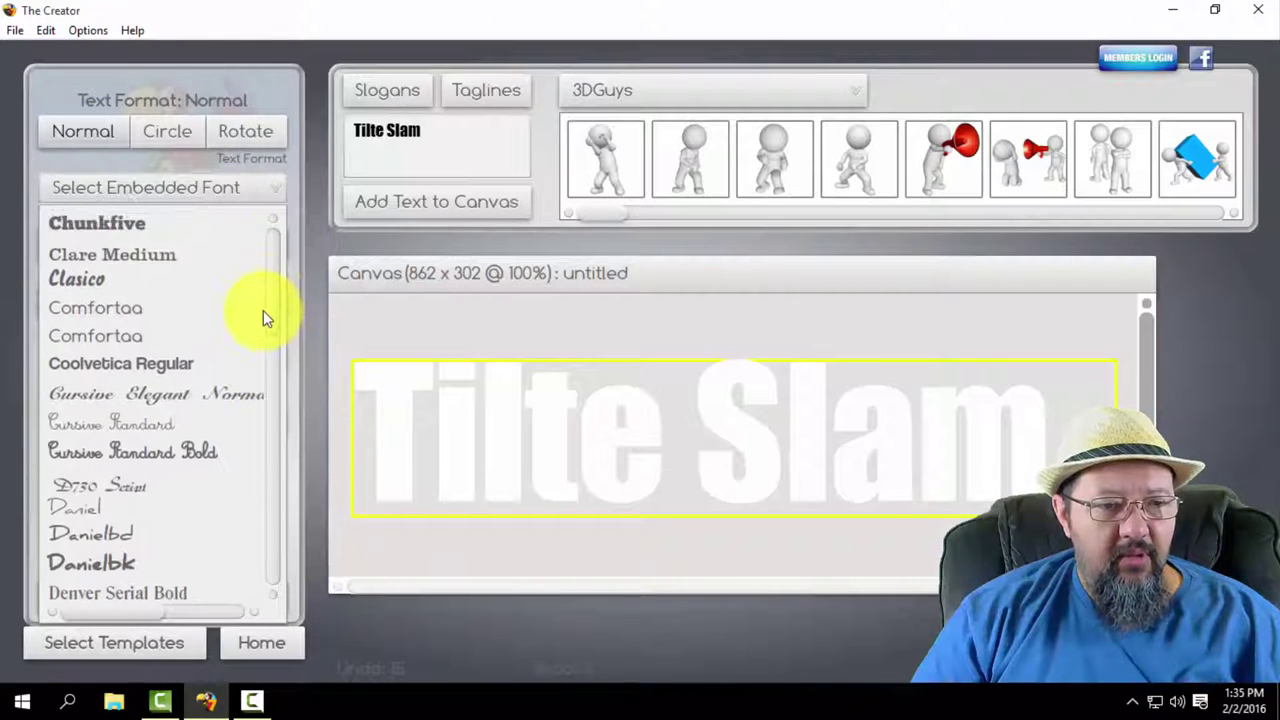
scroll(263, 310, "up", 1)
left_click(33, 157)
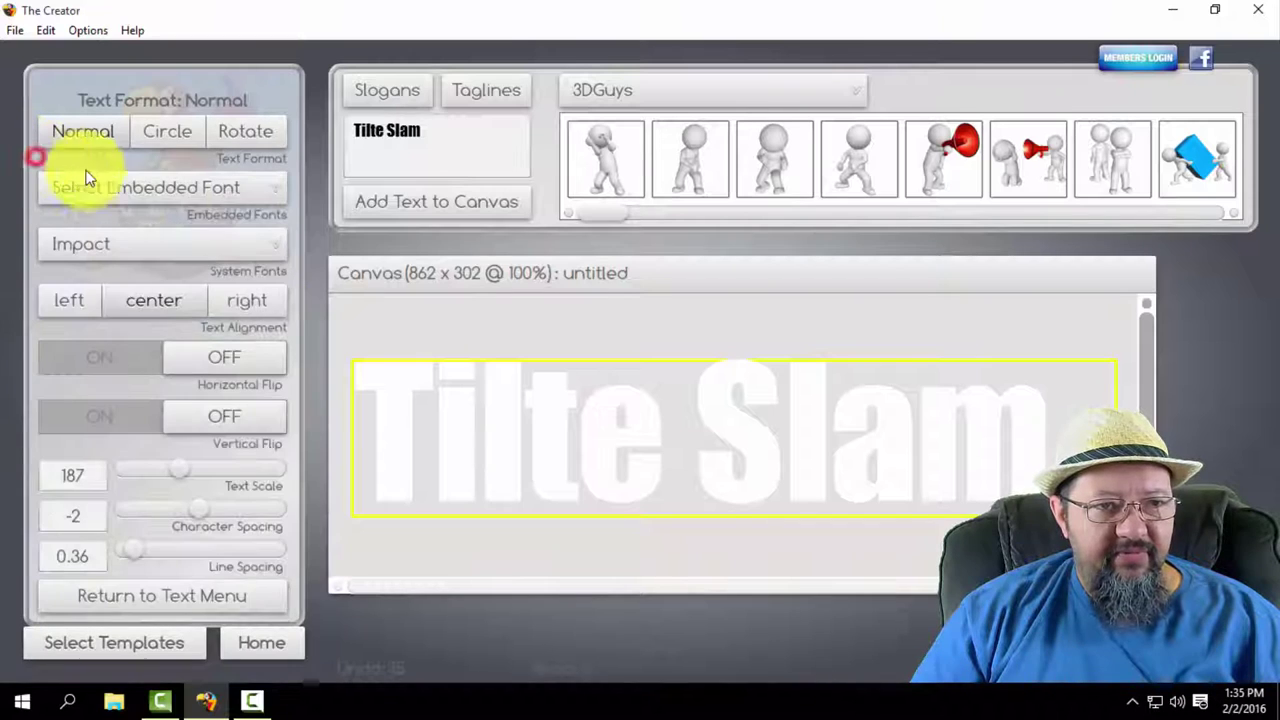
Set the title's system font to Segoe UI Black, nudge it up and left, and reduce its text scale to 172.
left_click(266, 247)
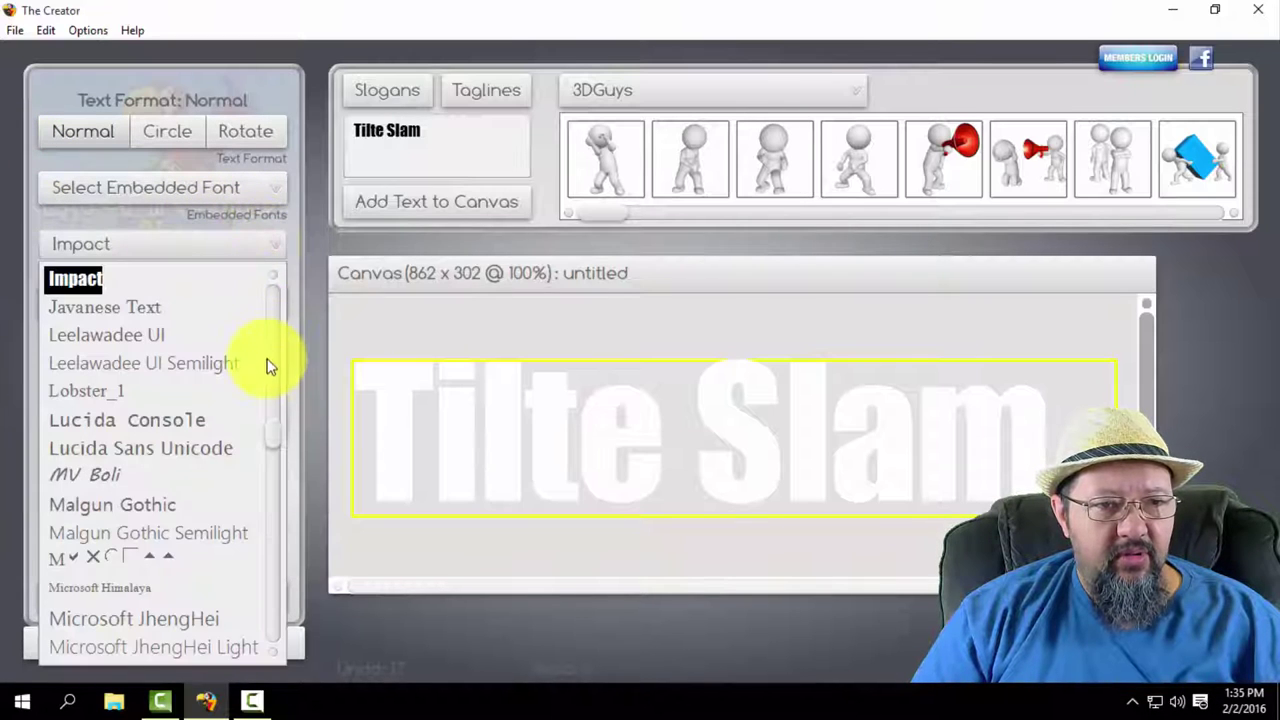
left_click_drag(277, 434, 276, 544)
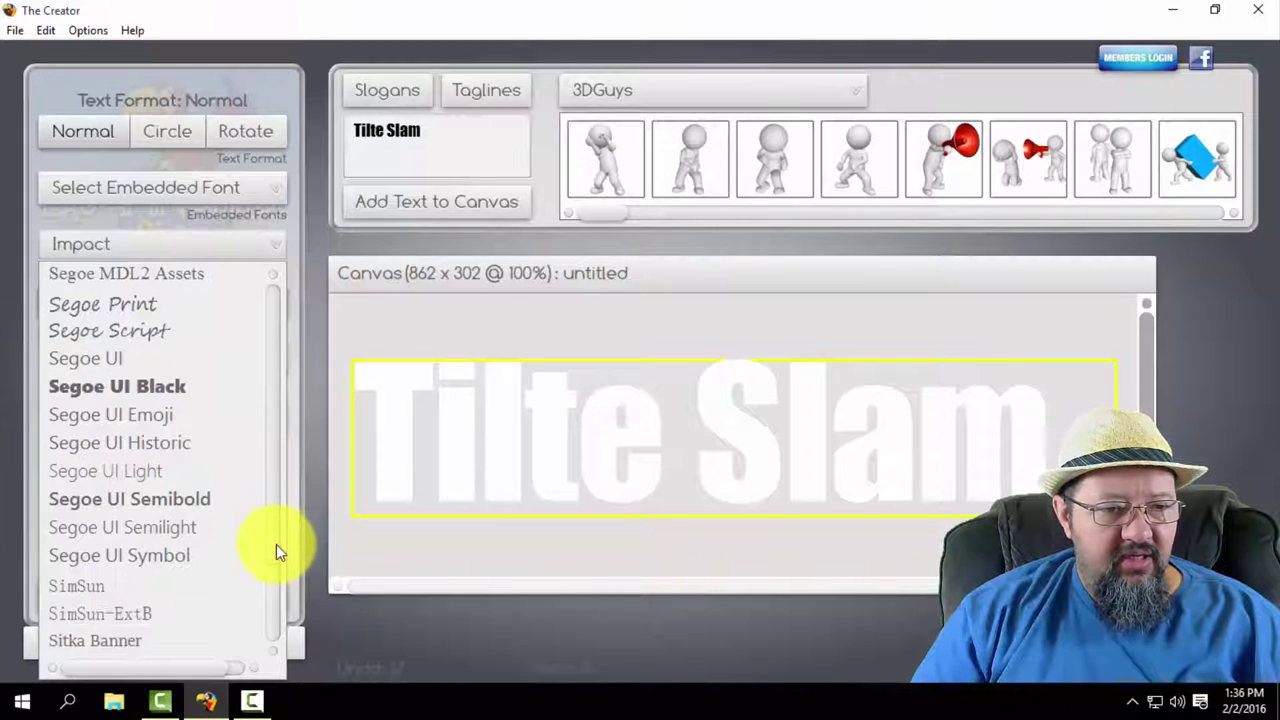
left_click(168, 389)
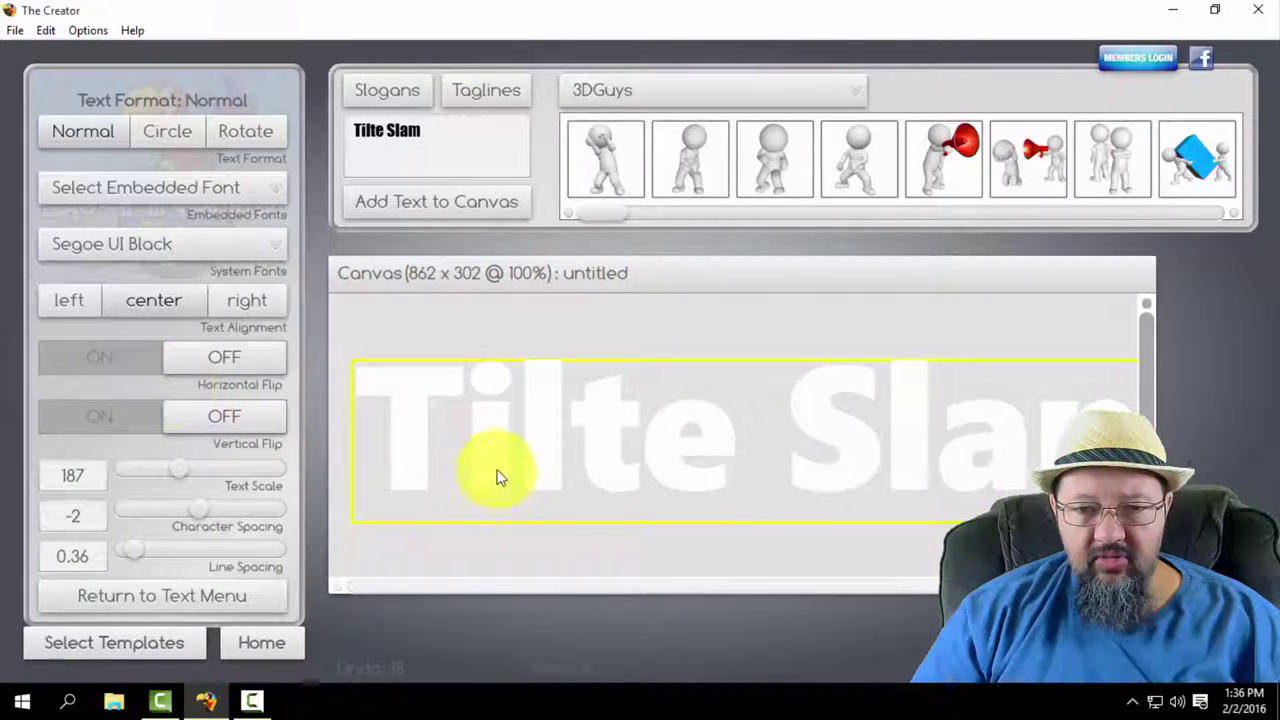
left_click_drag(604, 468, 587, 461)
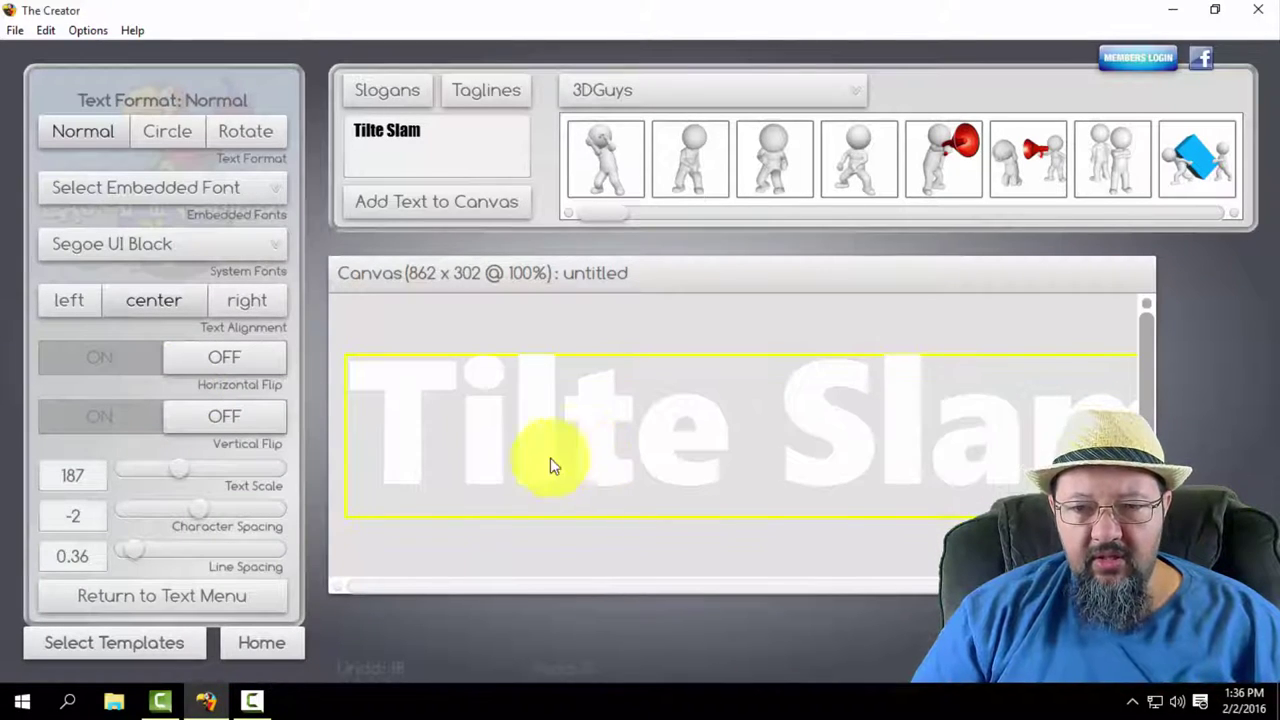
left_click_drag(180, 468, 170, 466)
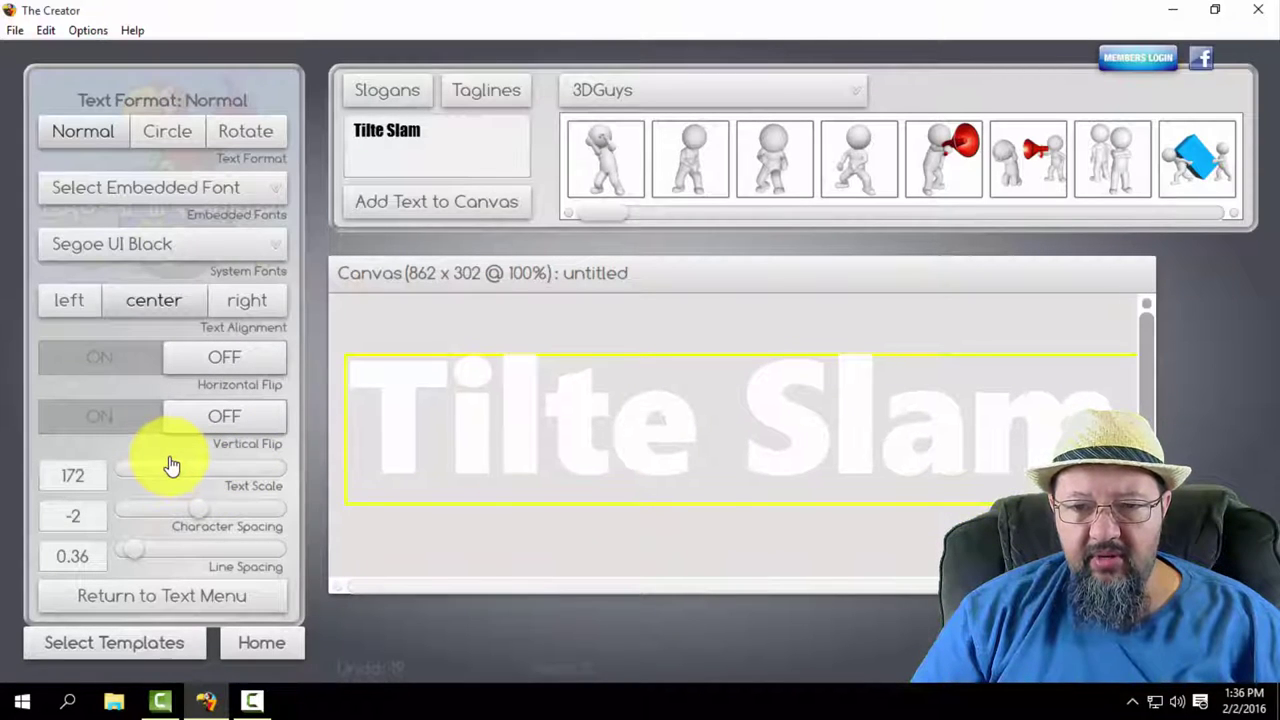
Set the title text's character spacing to -5.5 and shift the title slightly right and down on the canvas.
left_click(194, 503)
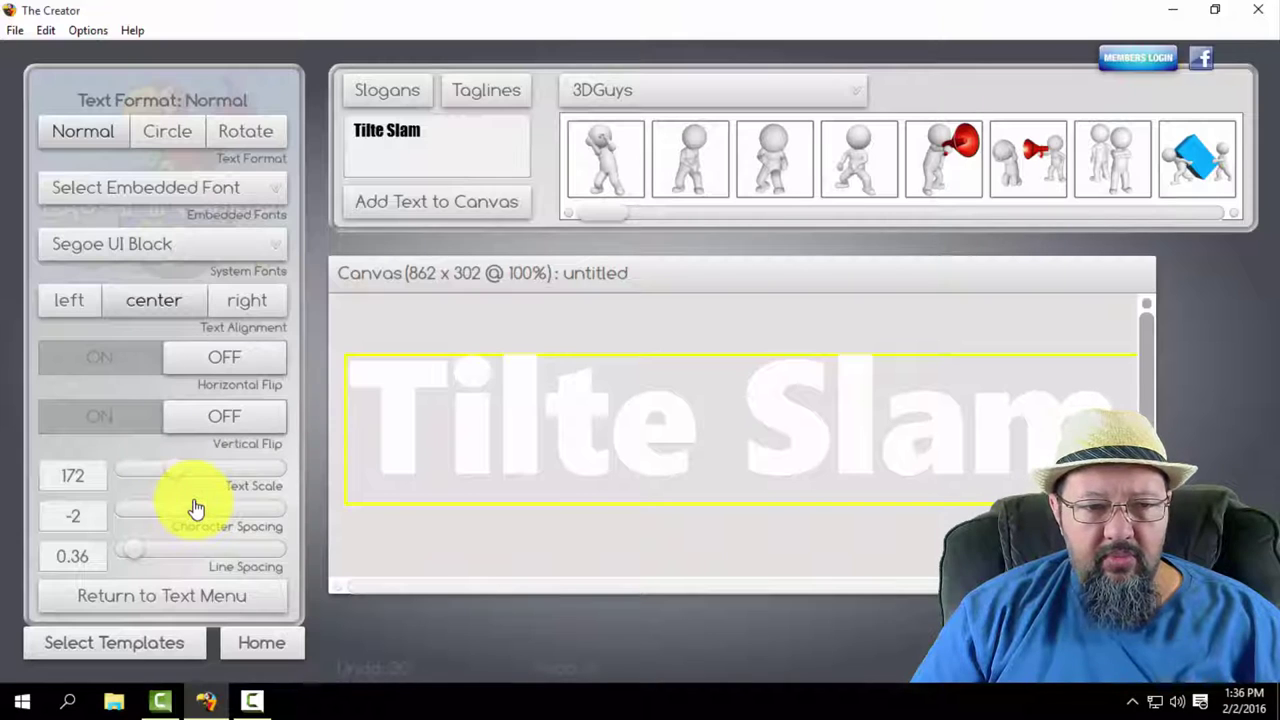
left_click_drag(202, 514, 202, 514)
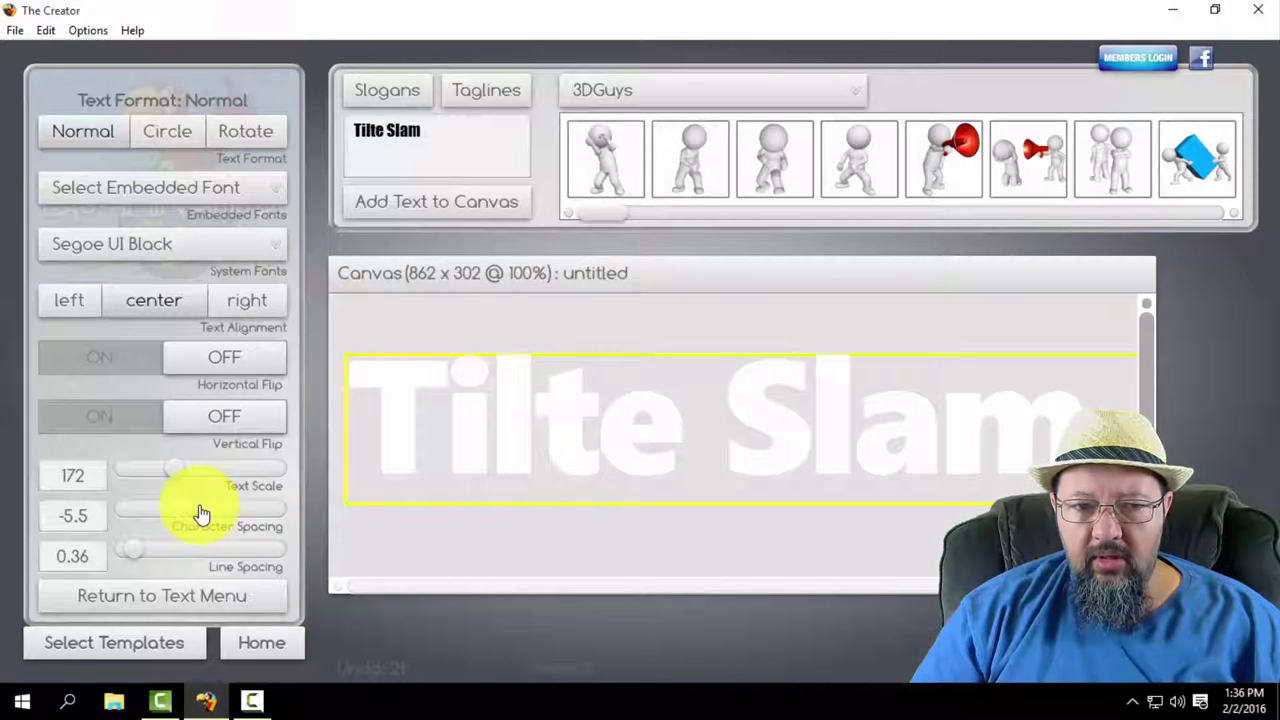
left_click_drag(611, 457, 625, 463)
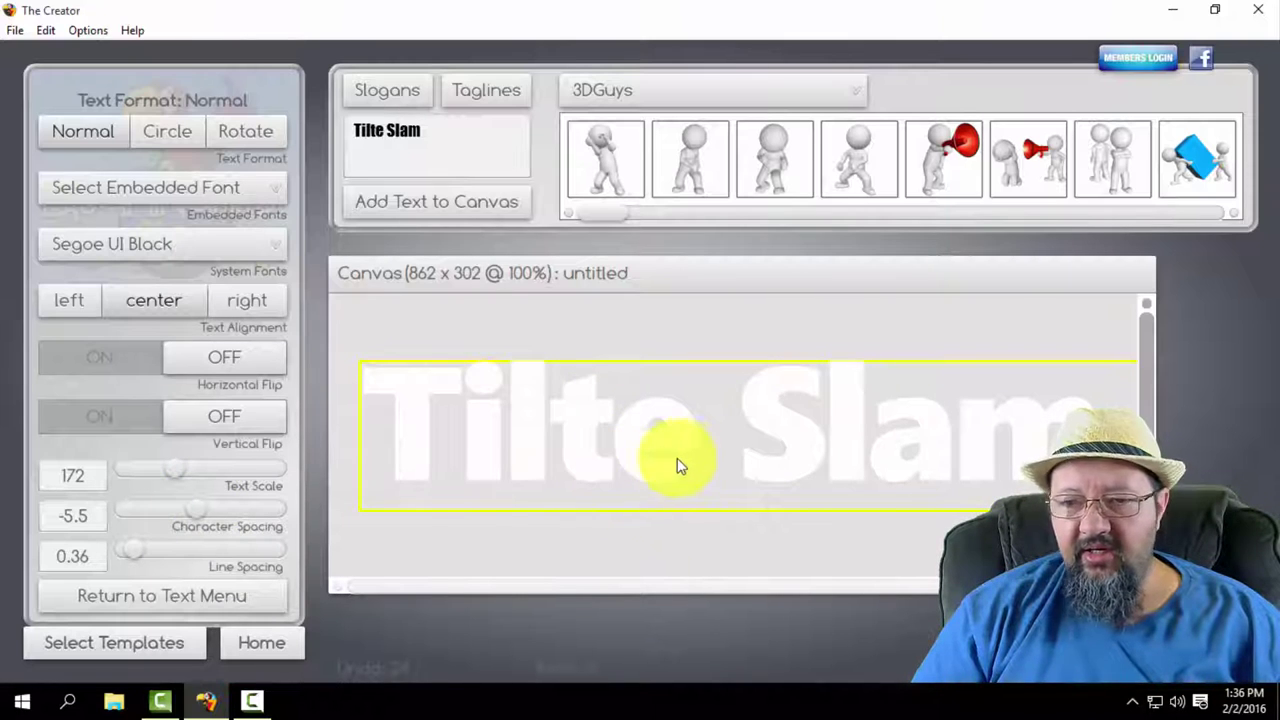
Export the title as a transparent PNG named "text 1" into the zipit day folder on the Desktop.
left_click(15, 30)
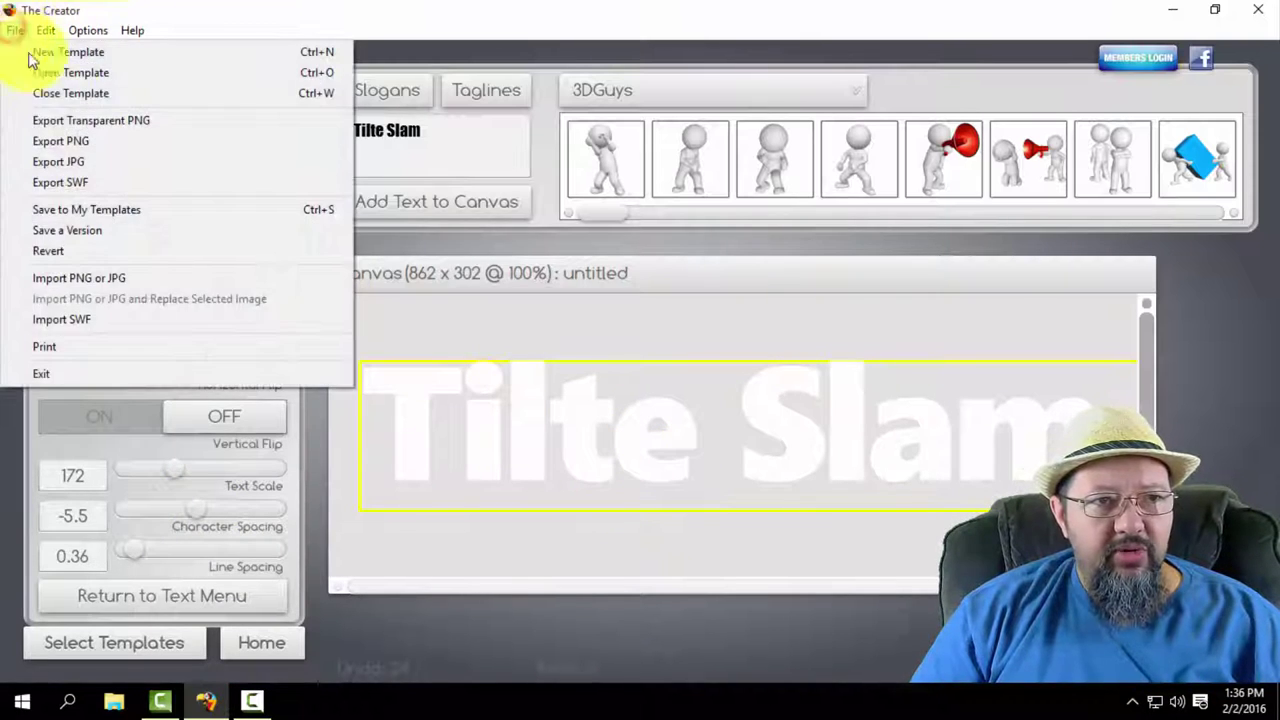
left_click(99, 121)
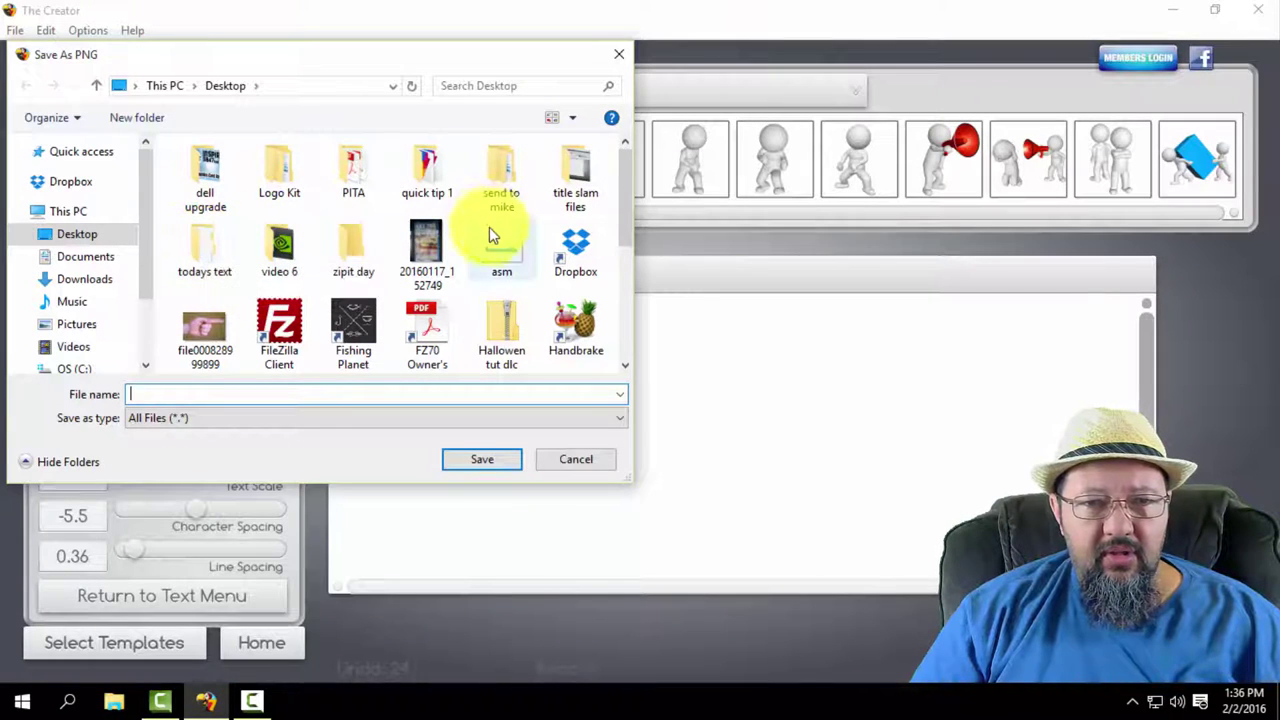
double_click(350, 240)
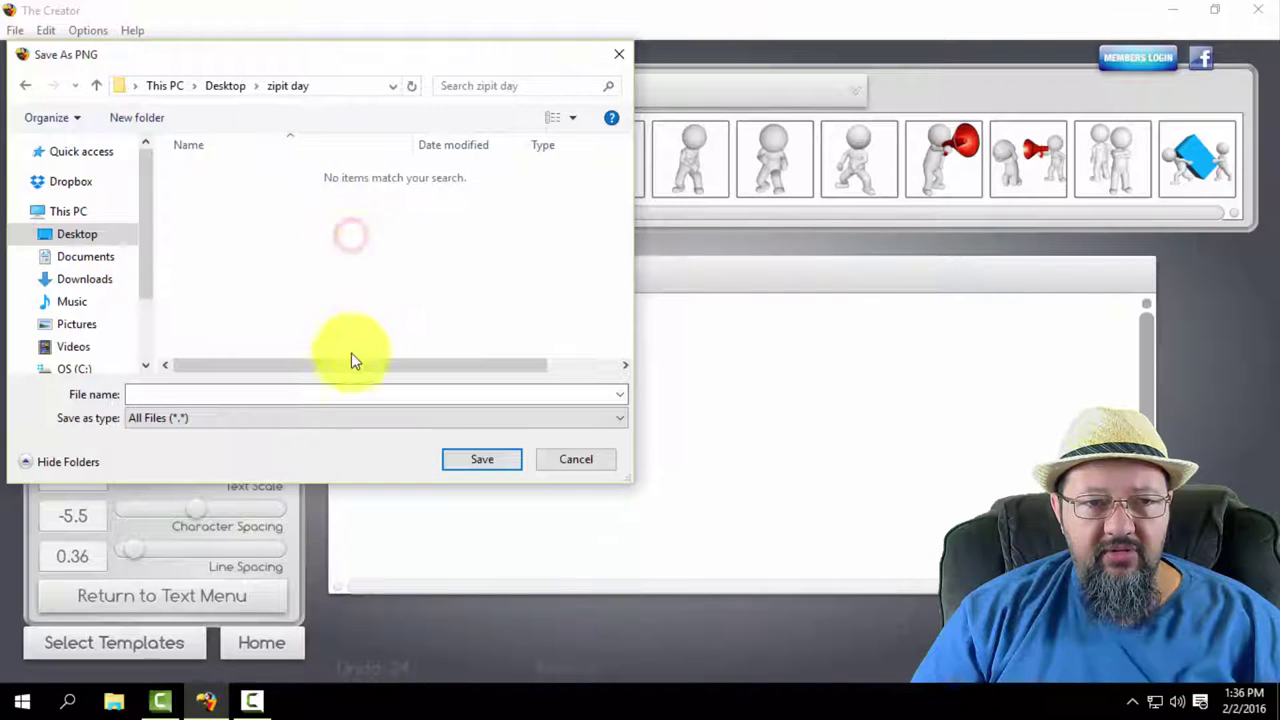
left_click(200, 397)
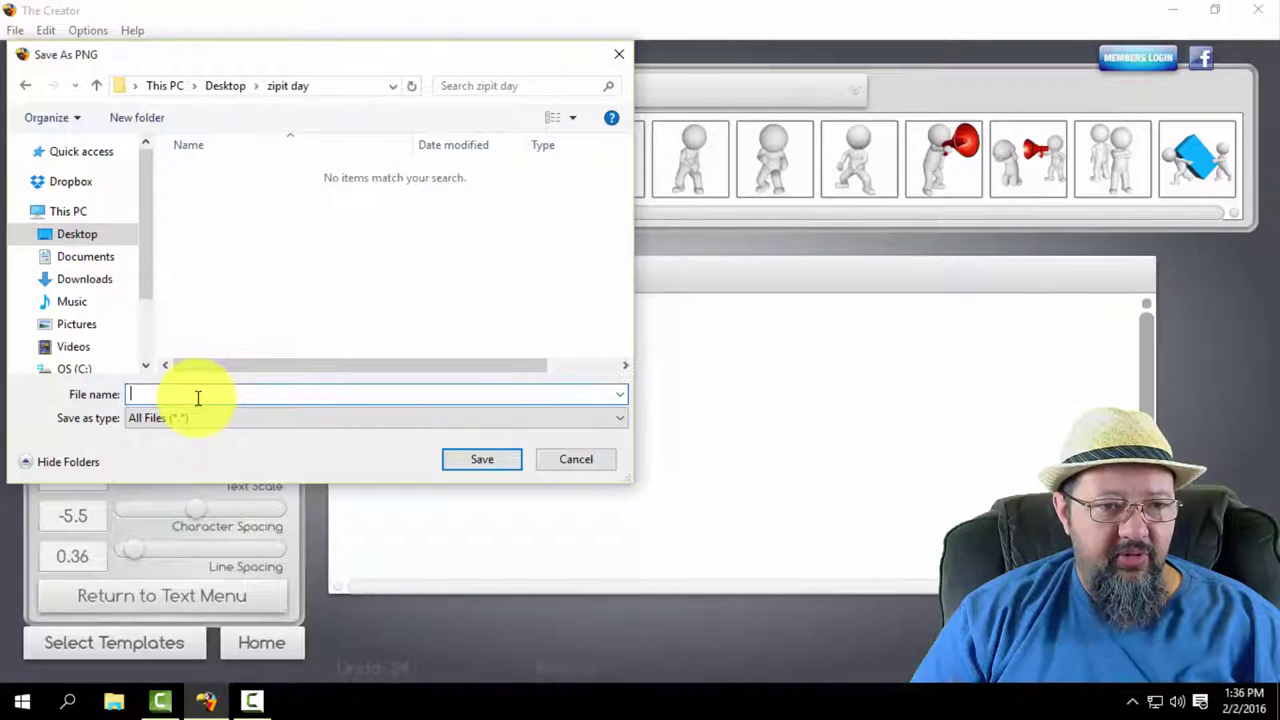
type("text")
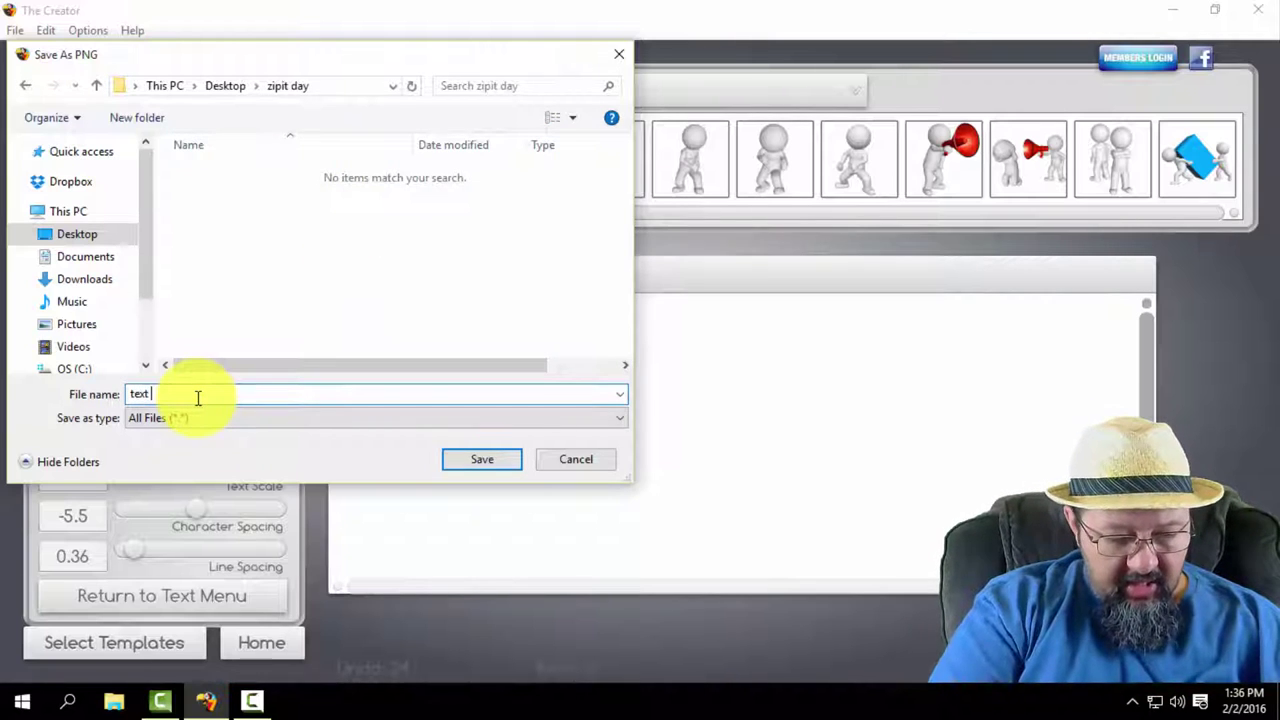
type(" 1")
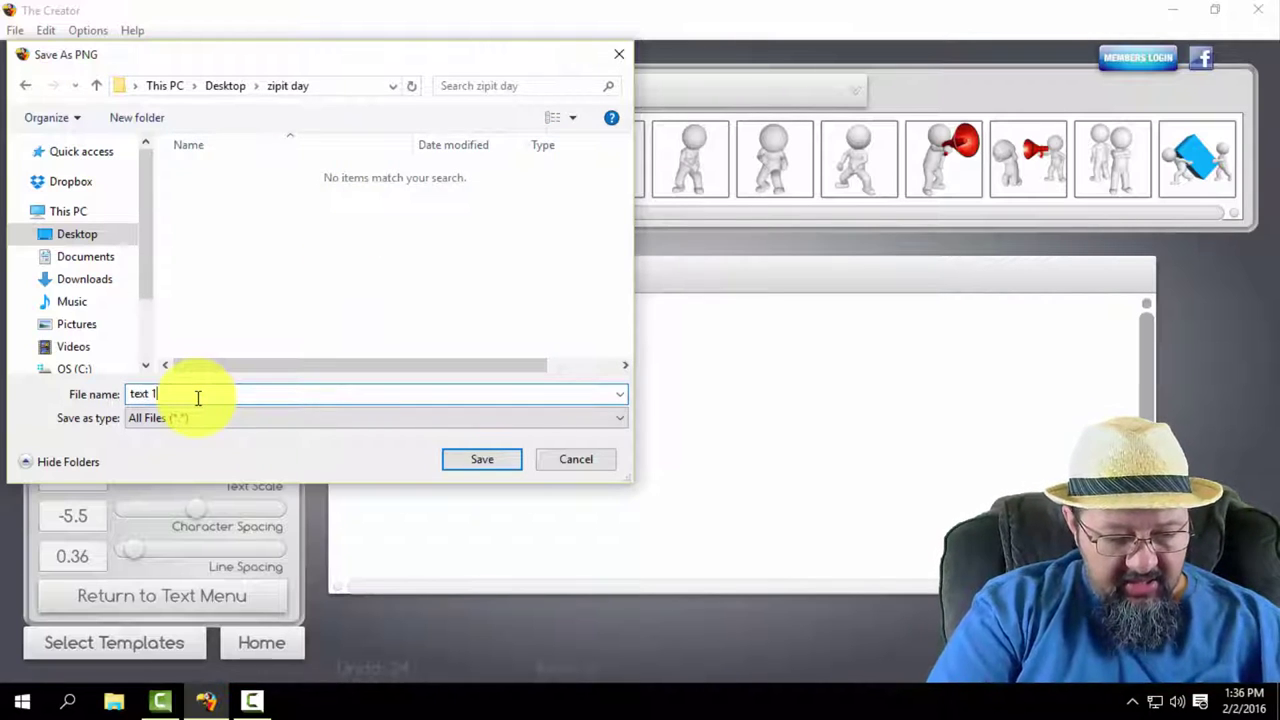
left_click(488, 460)
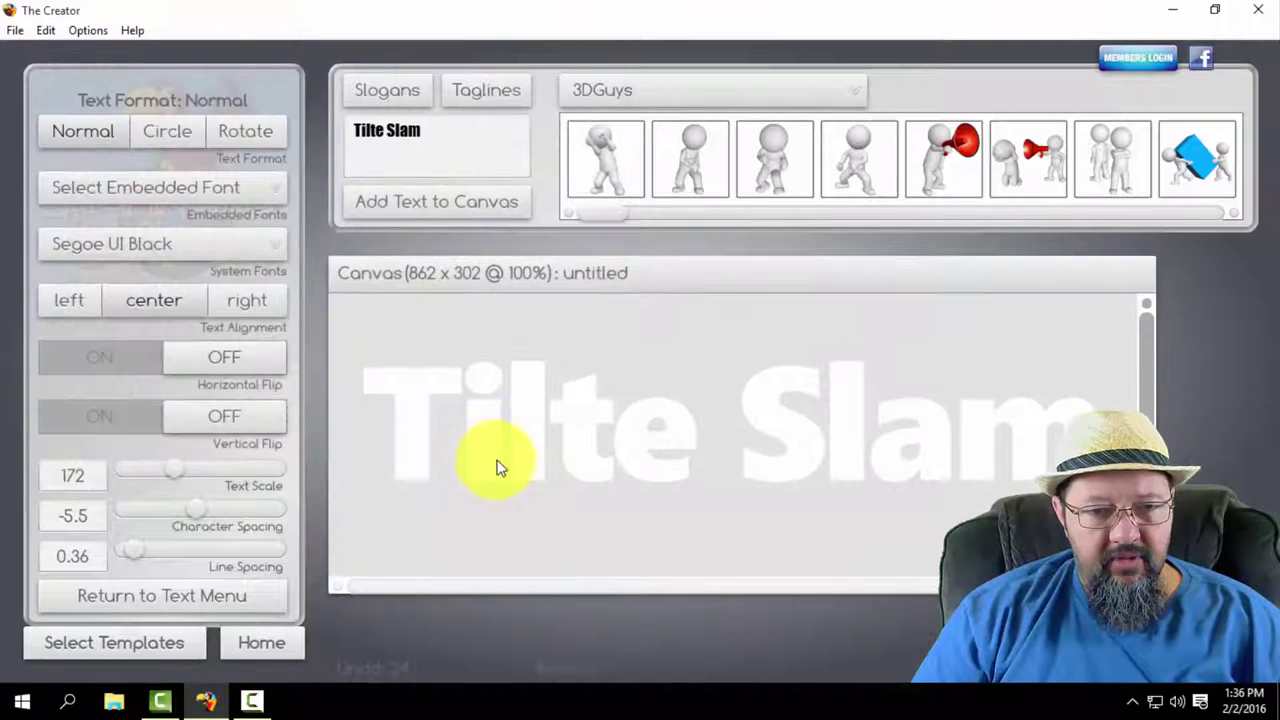
Delete the title text from the canvas and import the "text 1" image from the zipit day folder in its place.
left_click(544, 438)
key("Delete")
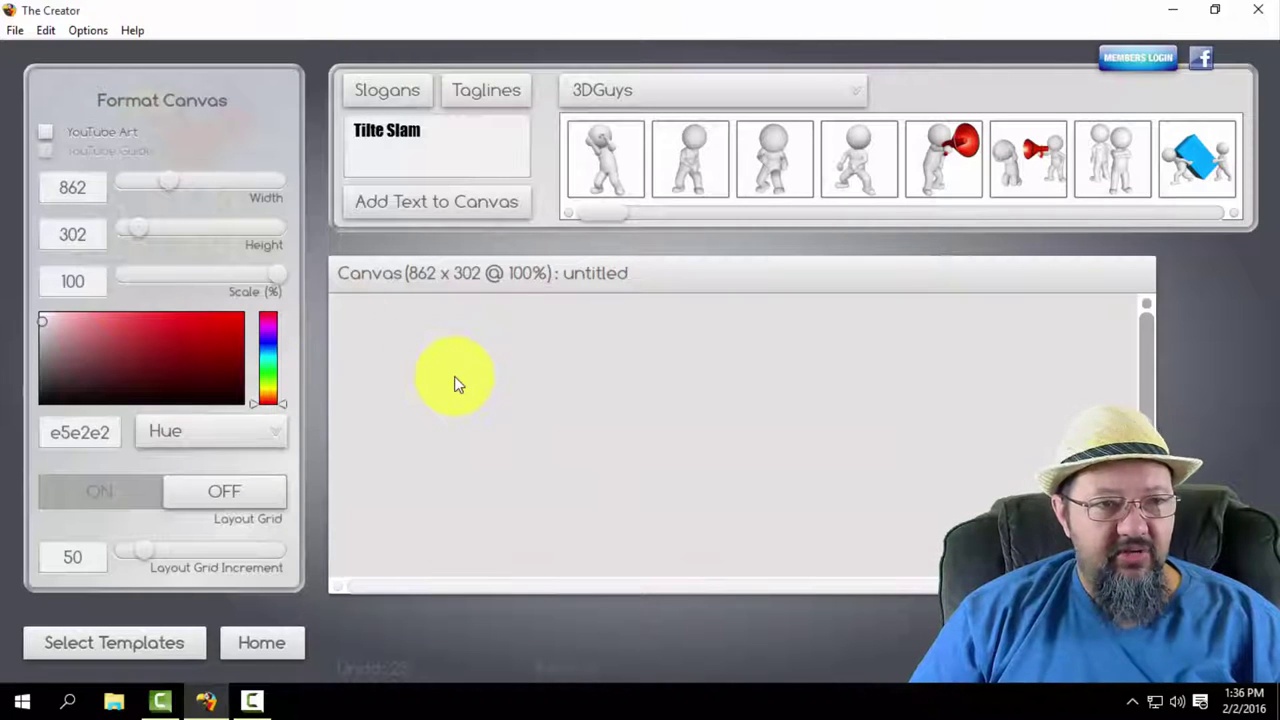
left_click(14, 30)
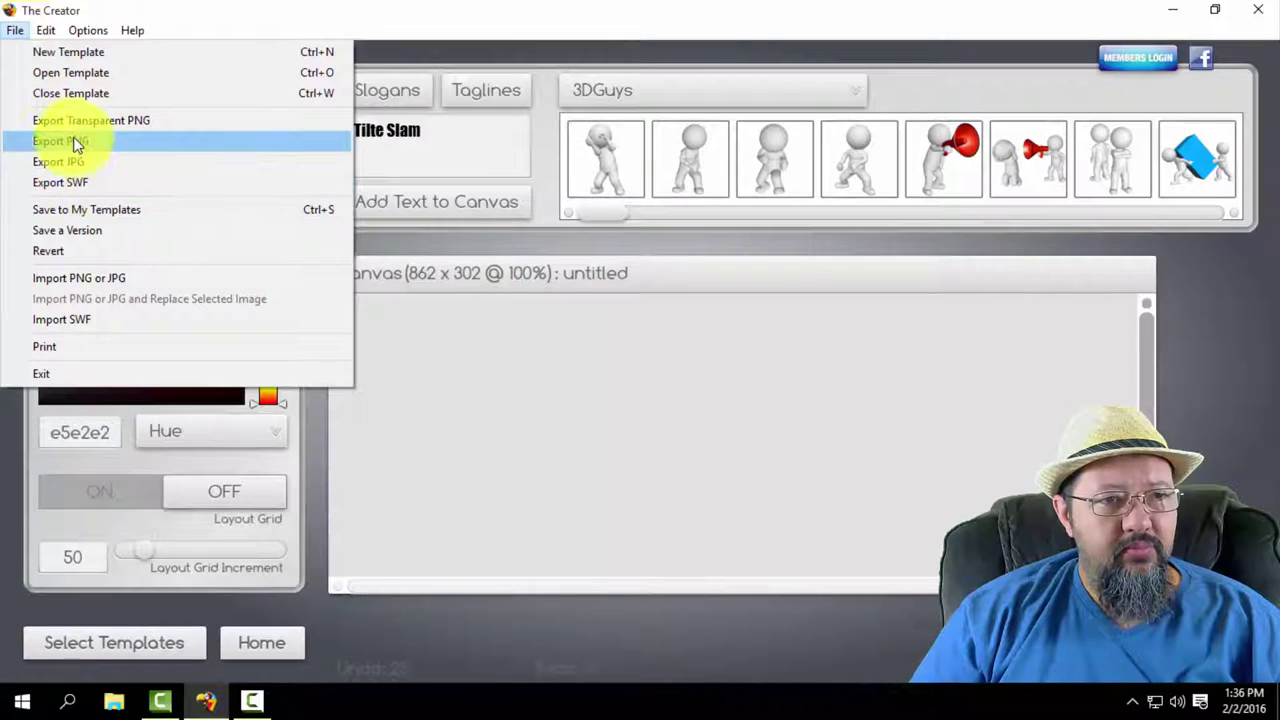
left_click(82, 279)
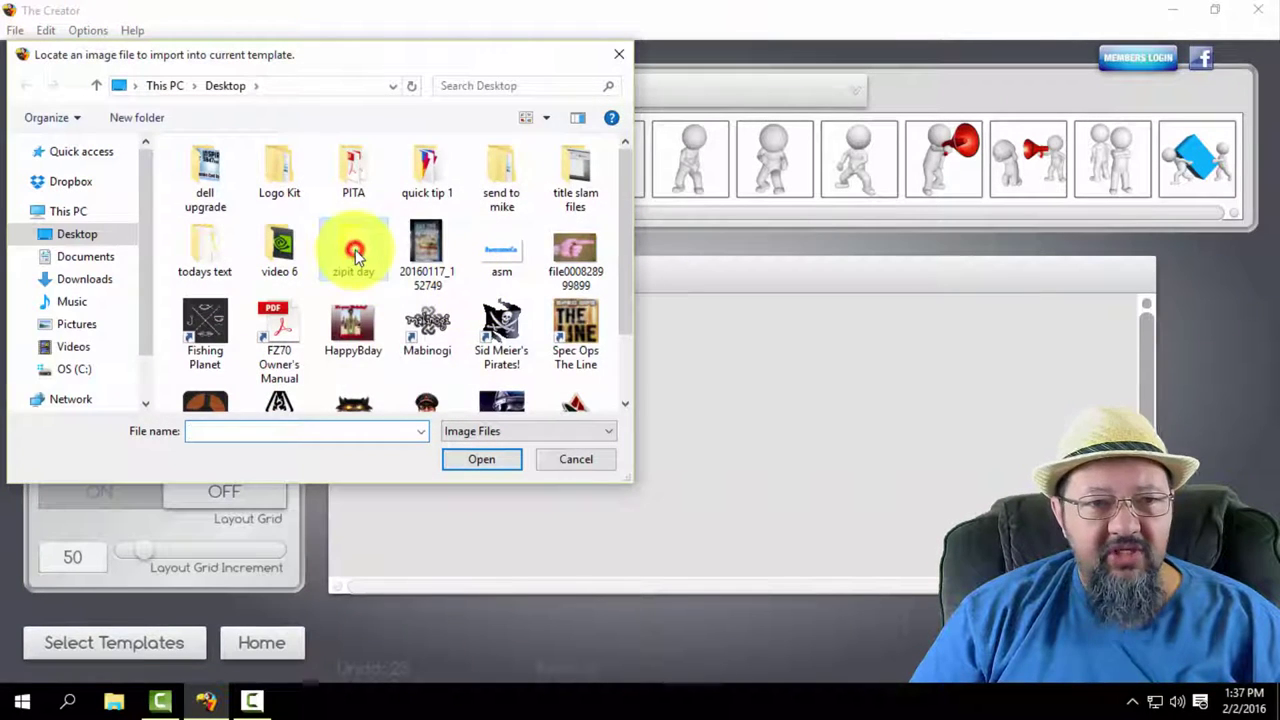
double_click(355, 252)
left_click(222, 162)
left_click(481, 461)
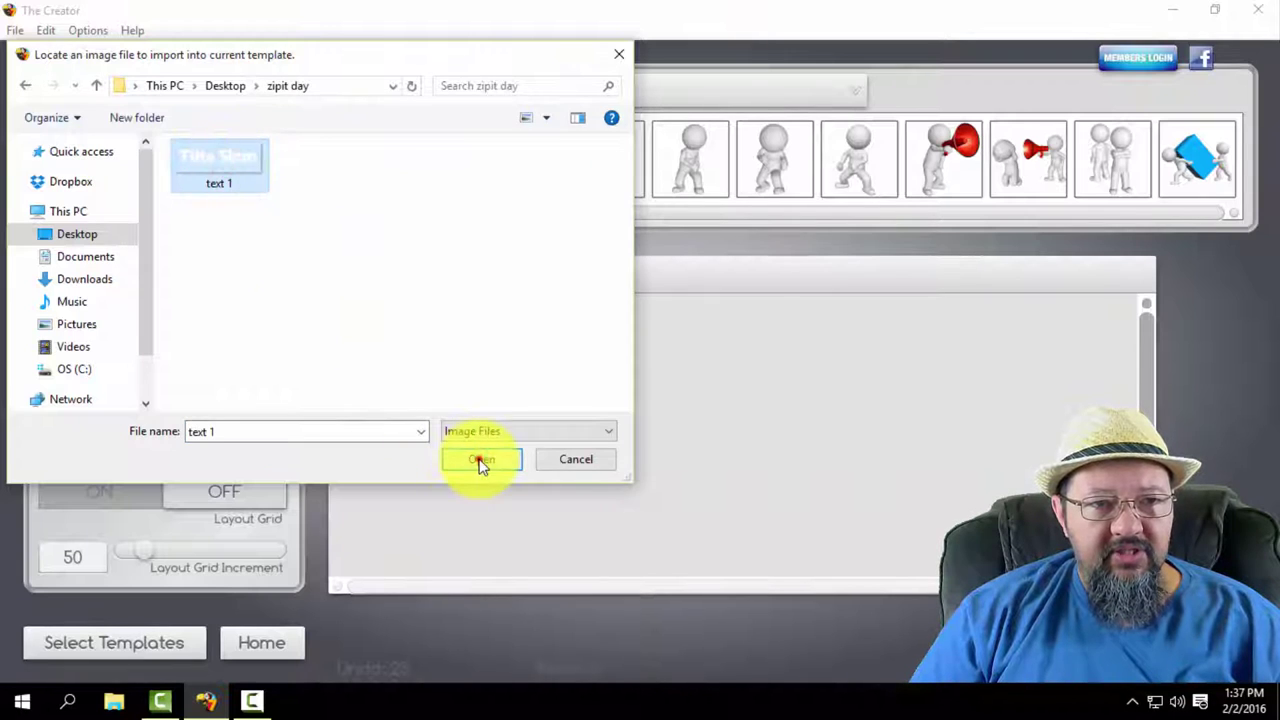
Move the imported title image slightly right and down on the canvas and keep it selected.
left_click(645, 466)
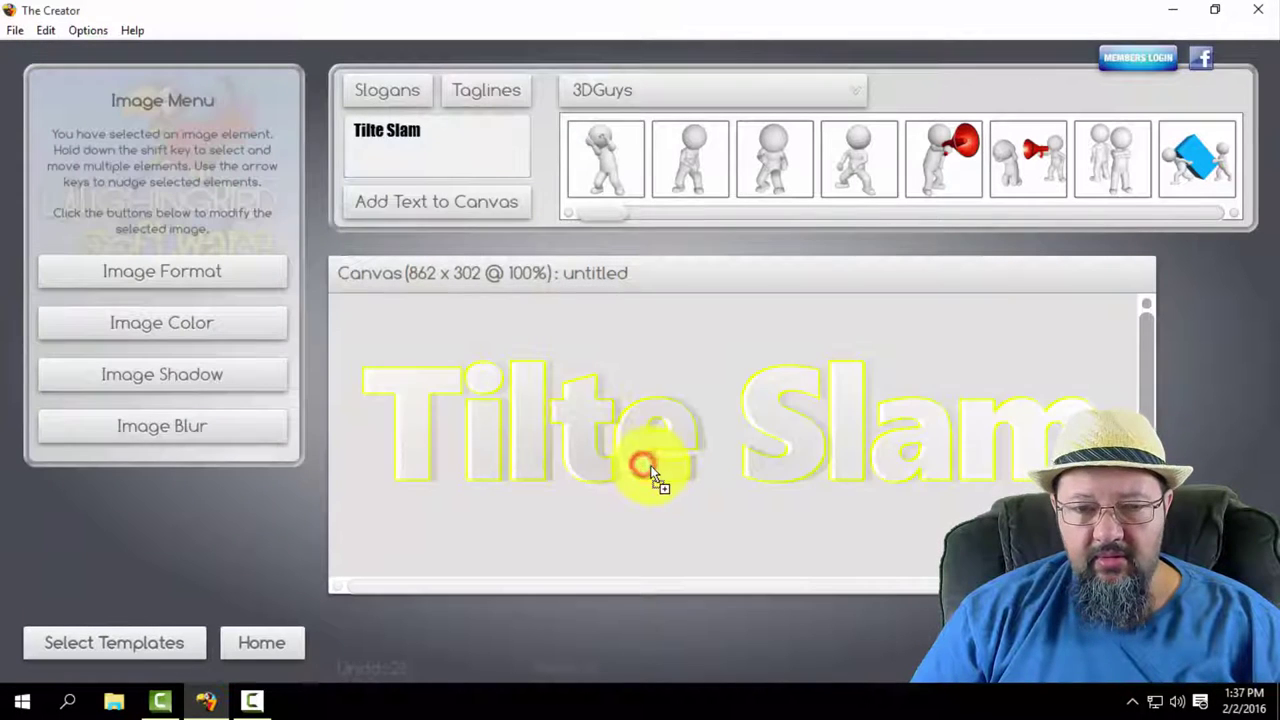
left_click_drag(651, 466, 643, 478)
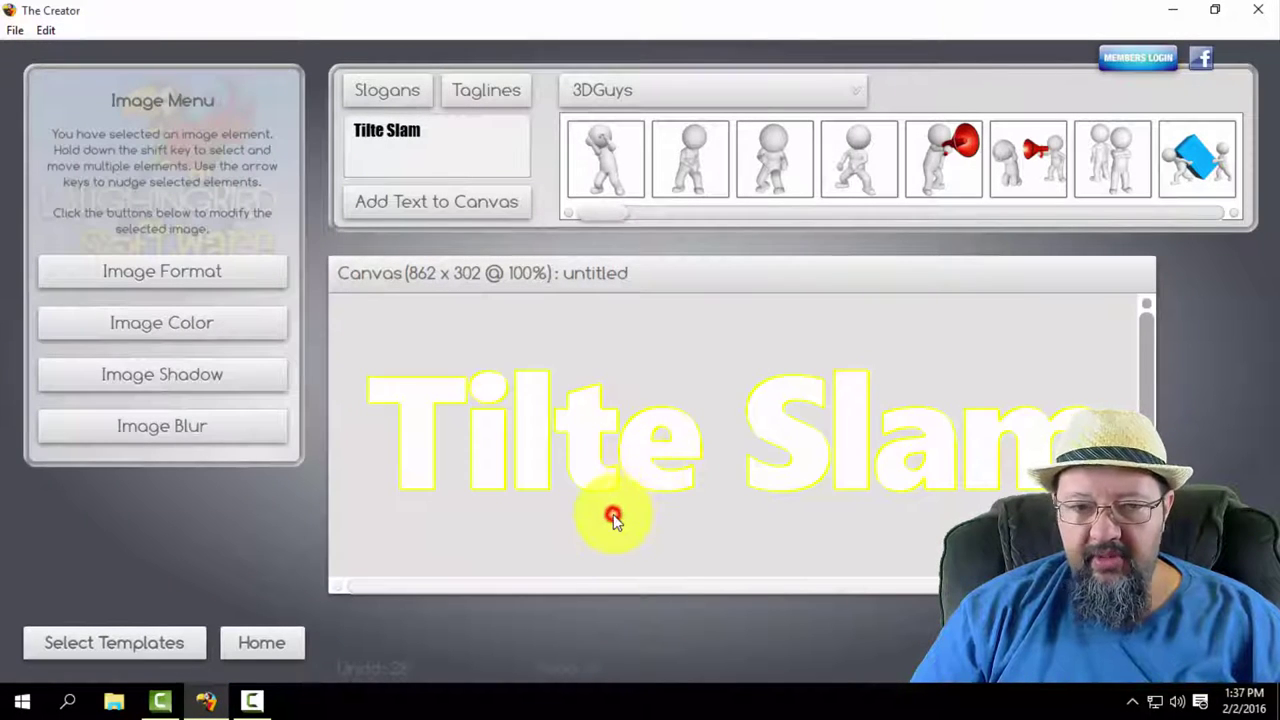
left_click(613, 517)
left_click(423, 459)
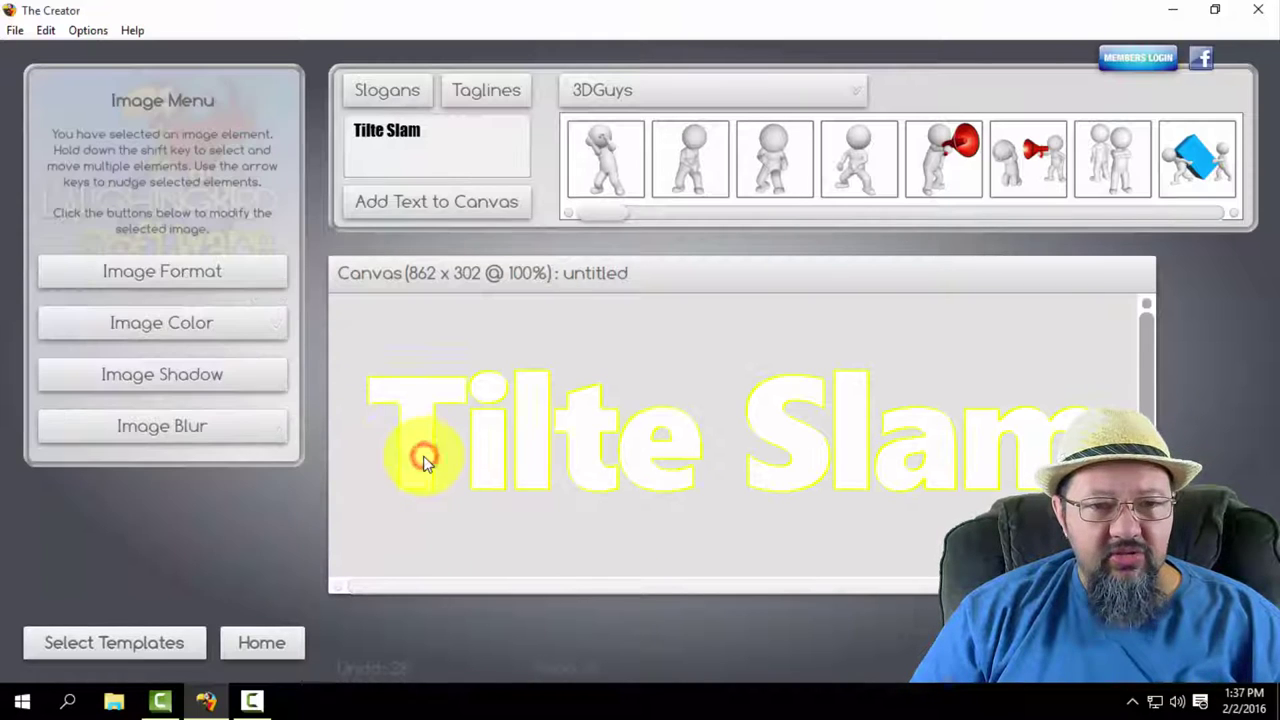
Turn on image blur for the title image and set its blur radius to 6.
left_click(199, 426)
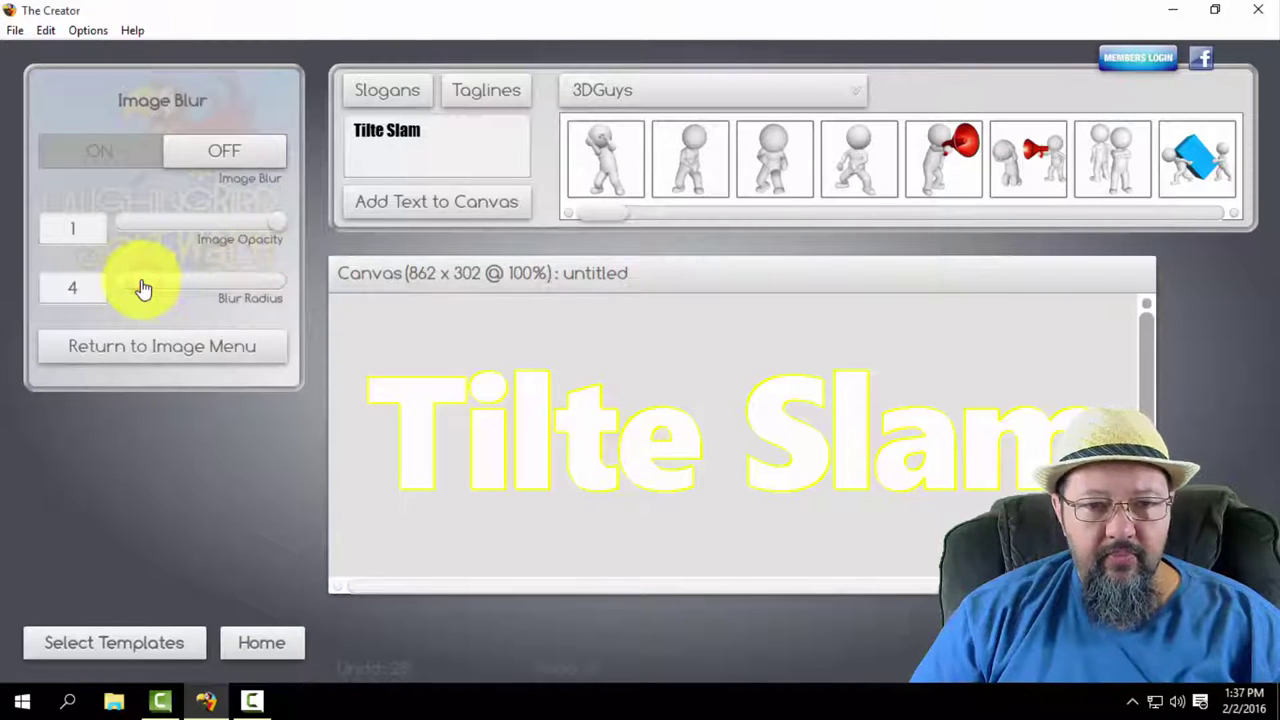
left_click(278, 155)
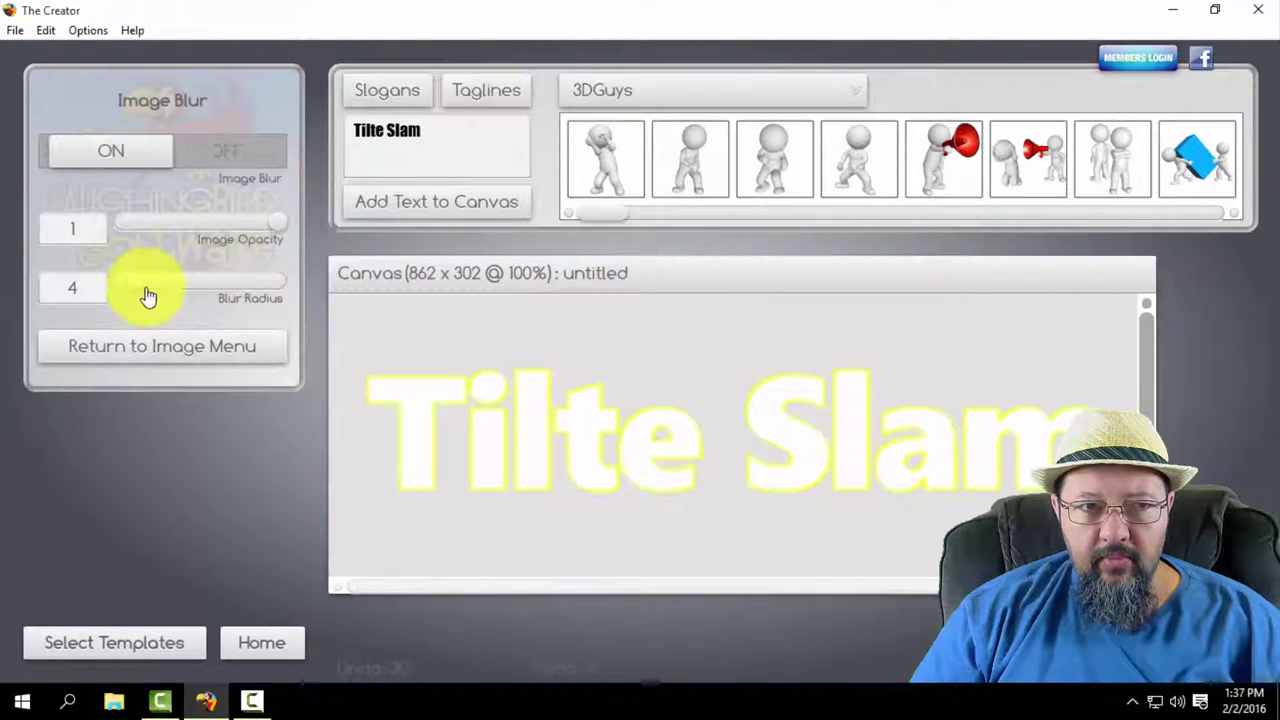
left_click_drag(138, 289, 148, 287)
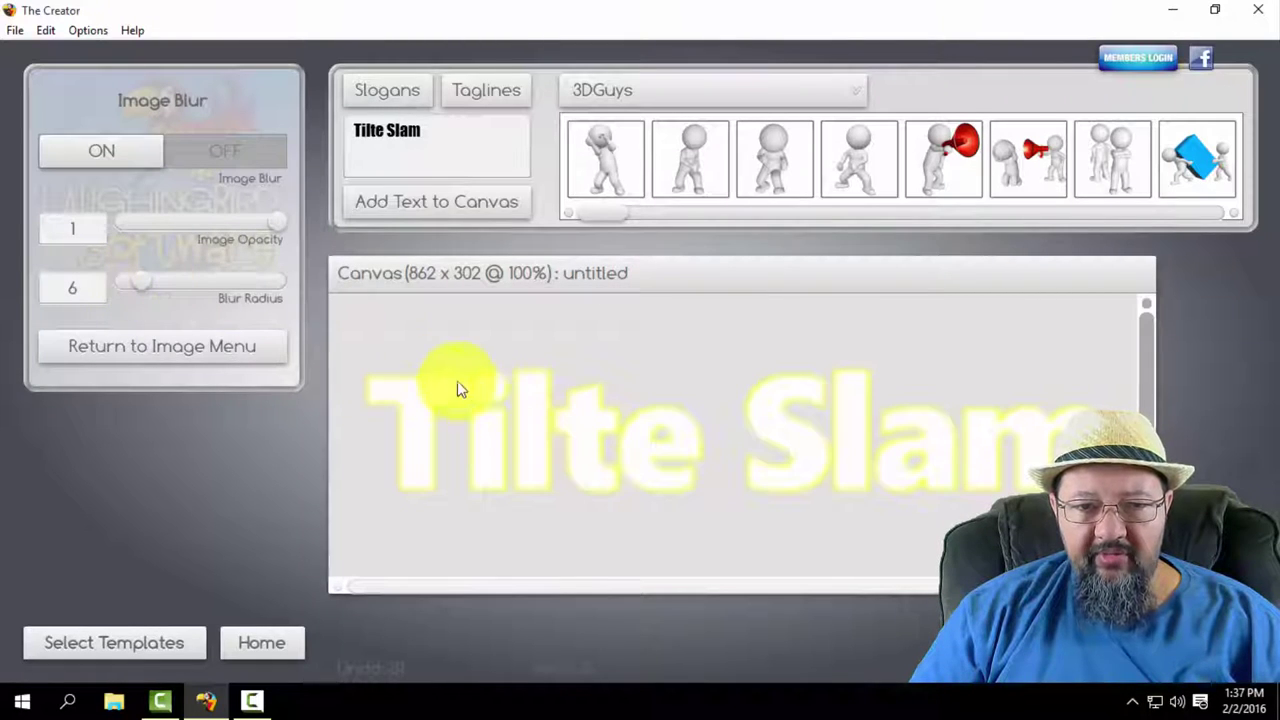
Duplicate the blurred title image and spread the two copies apart so they overlap, one left of the other.
left_click(44, 33)
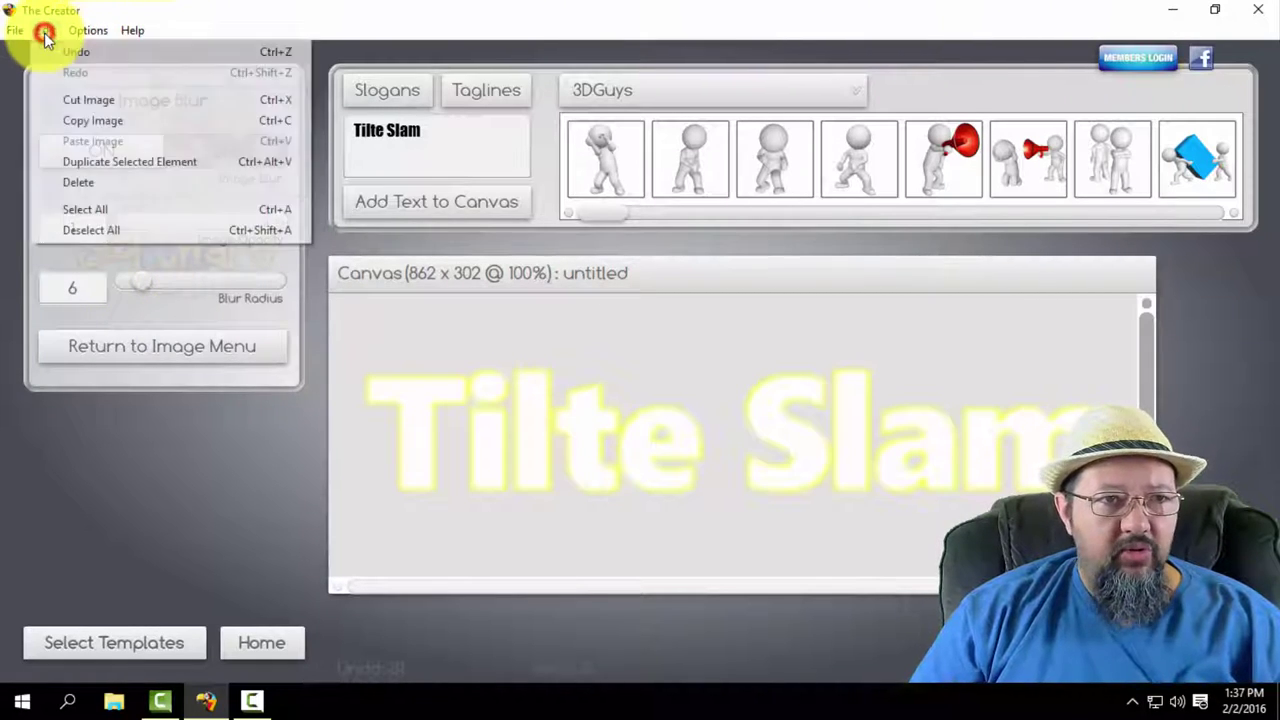
left_click(95, 160)
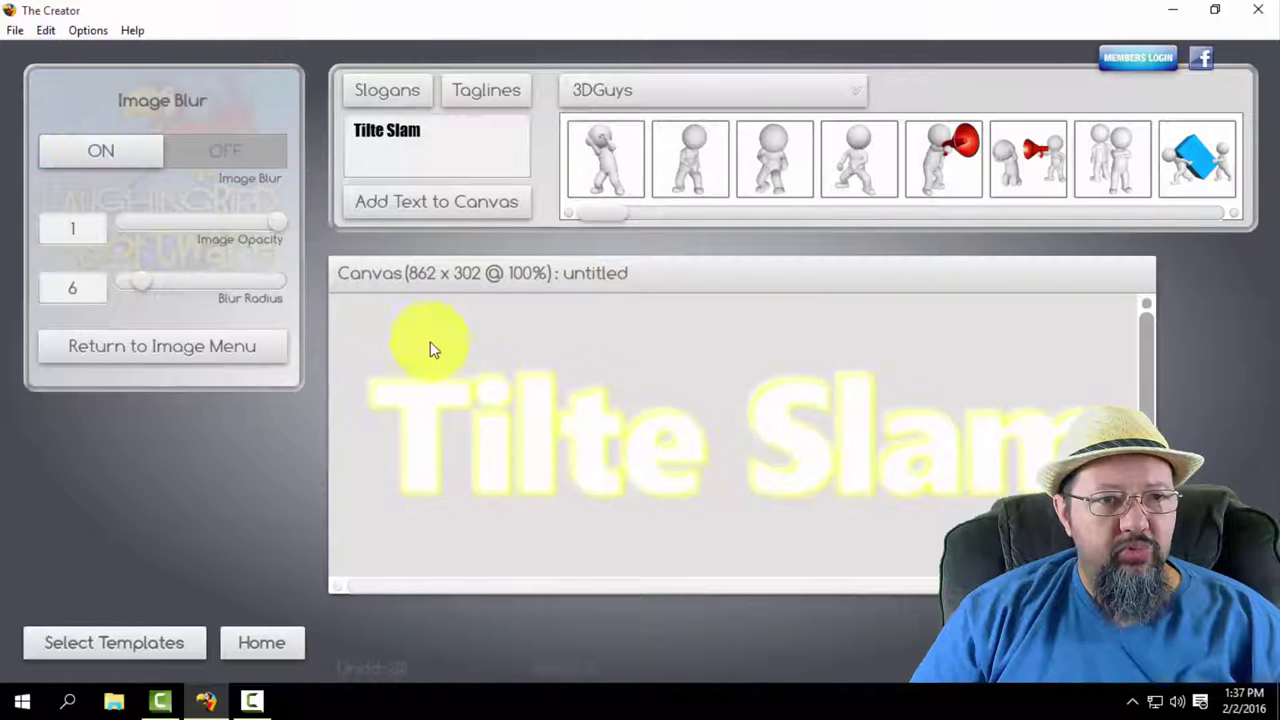
left_click_drag(490, 434, 455, 437)
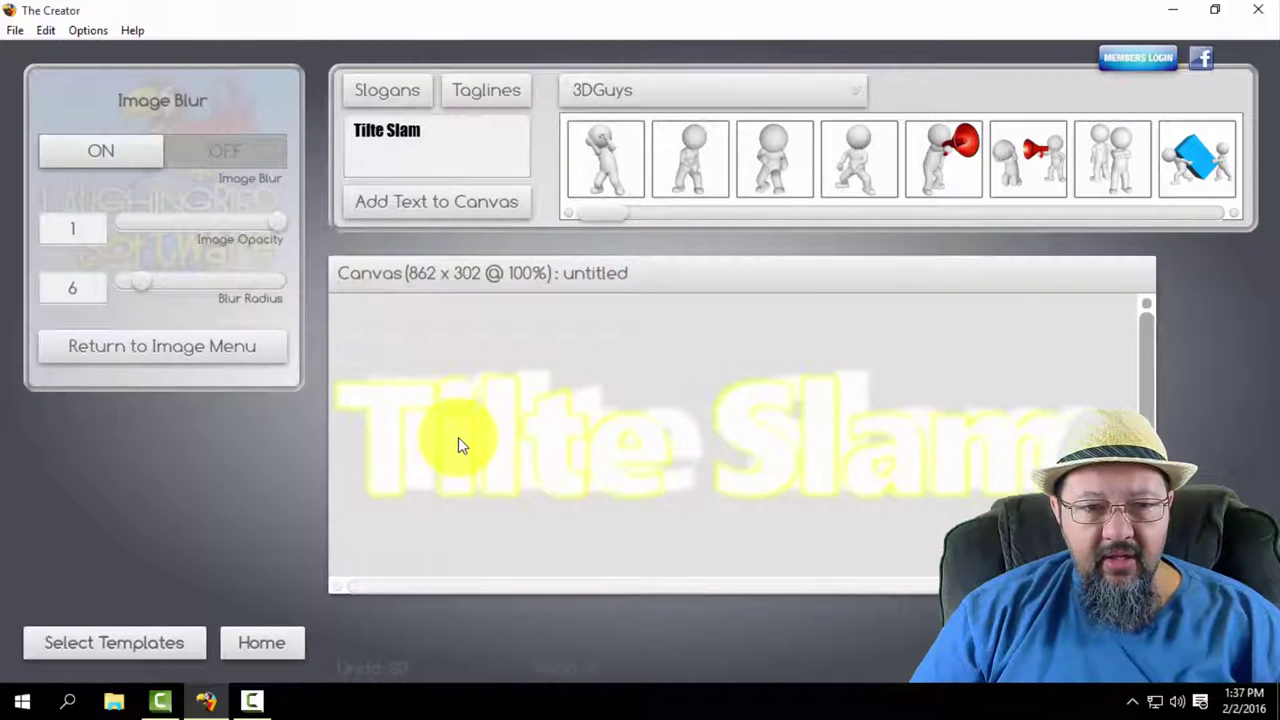
left_click_drag(543, 389, 569, 378)
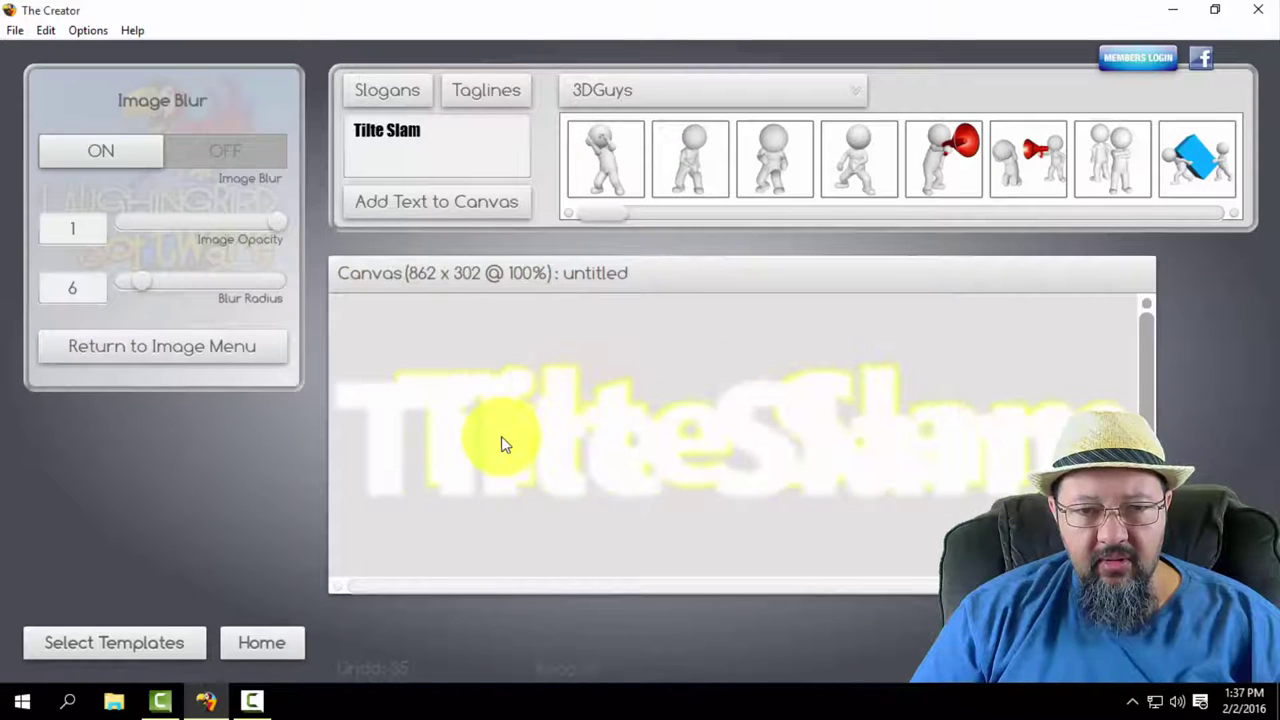
left_click_drag(501, 436, 509, 443)
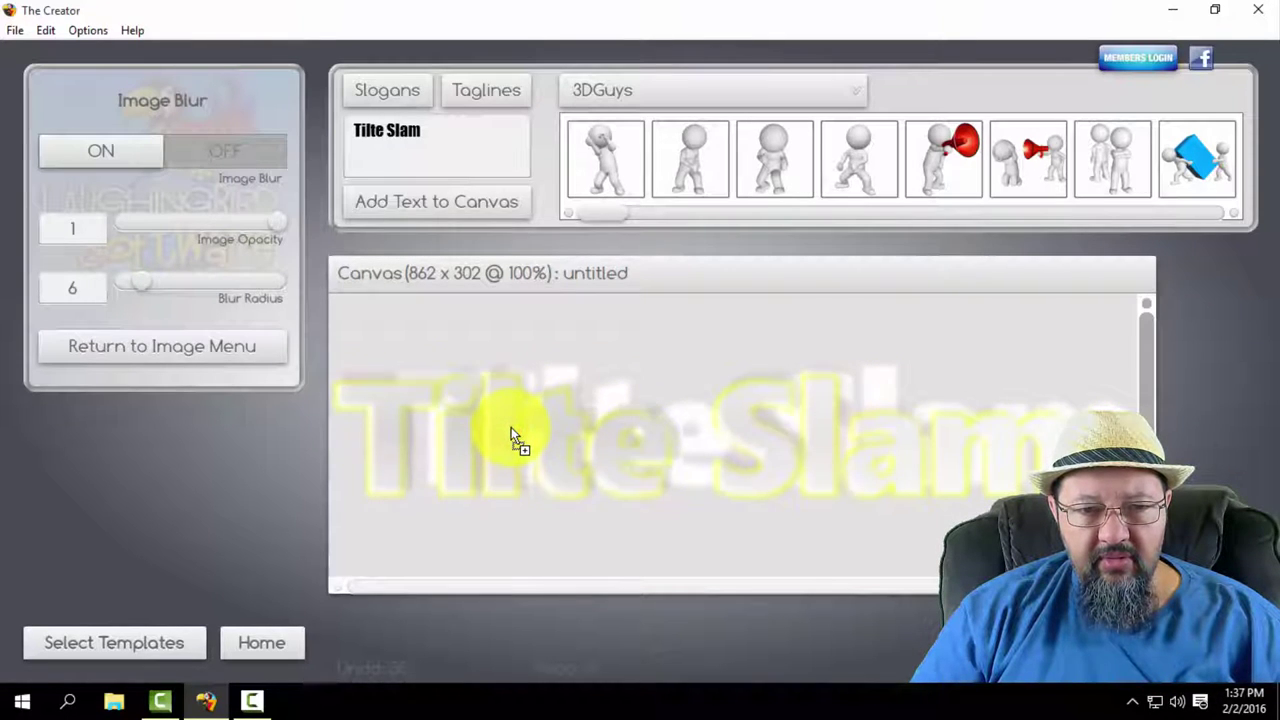
Set the left title copy's image scale to 1.02 and its image opacity to 0.34.
left_click(166, 346)
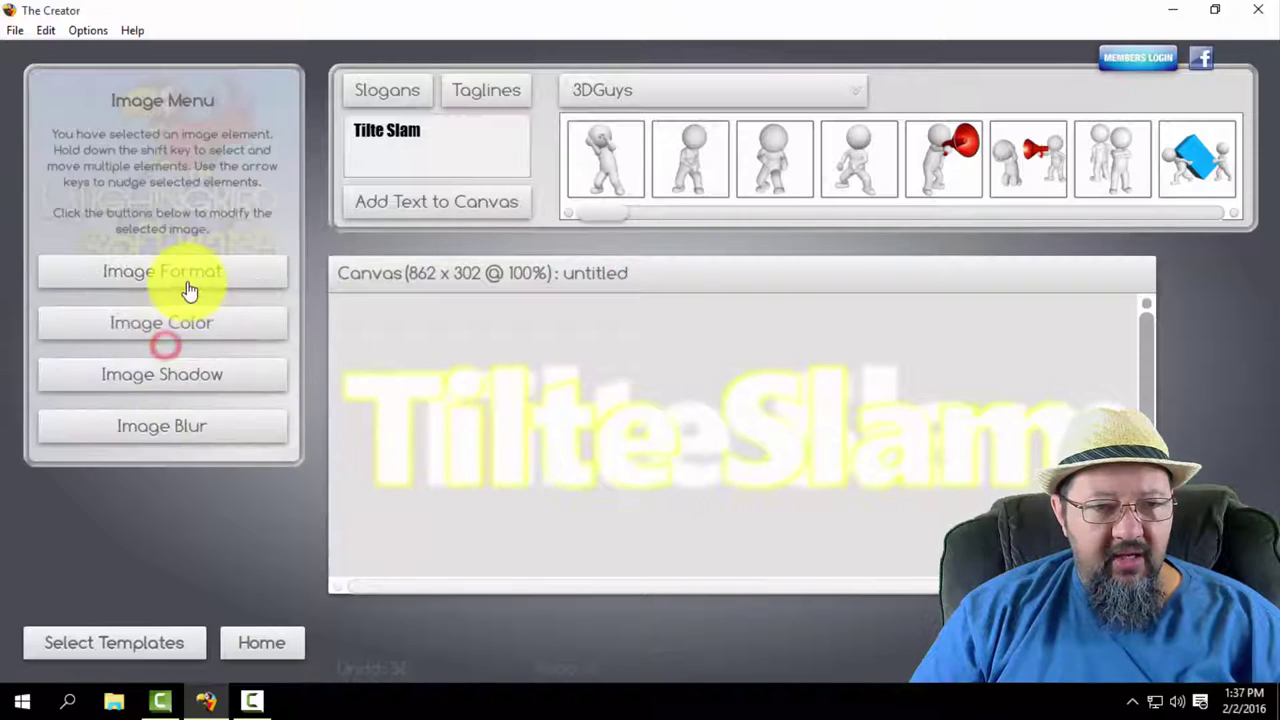
left_click(187, 278)
left_click_drag(199, 186, 200, 190)
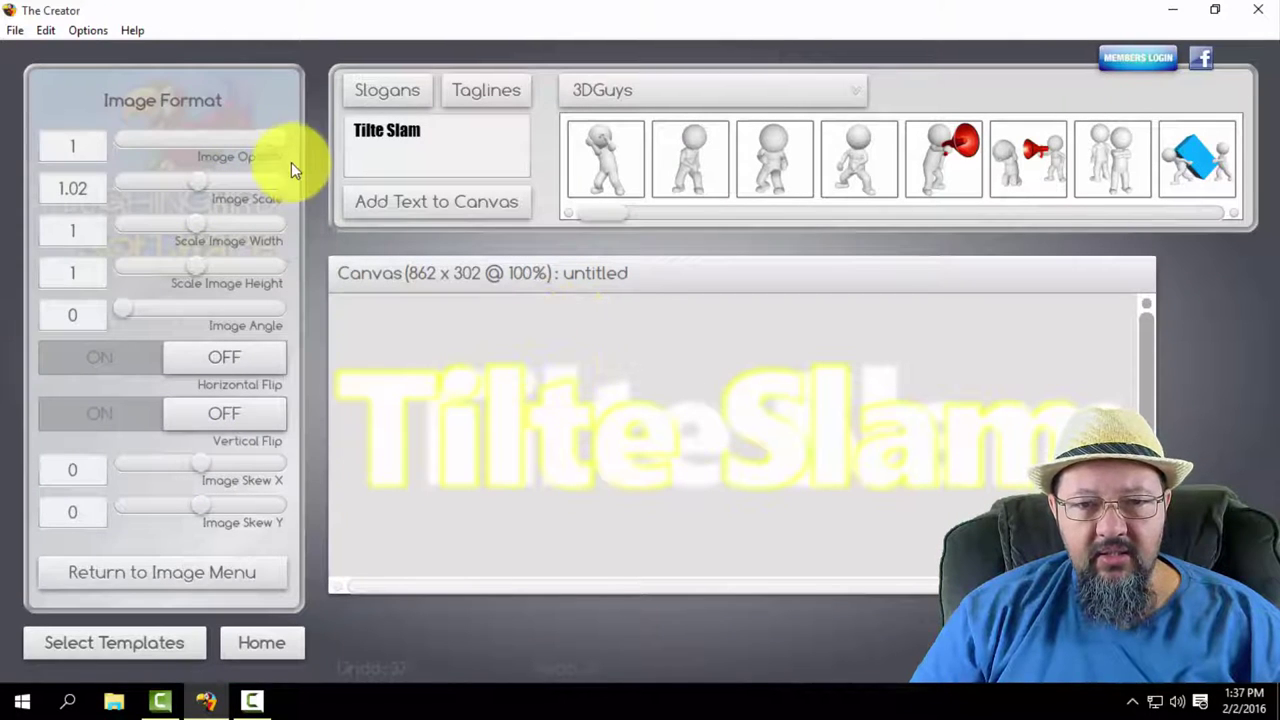
left_click_drag(275, 142, 167, 152)
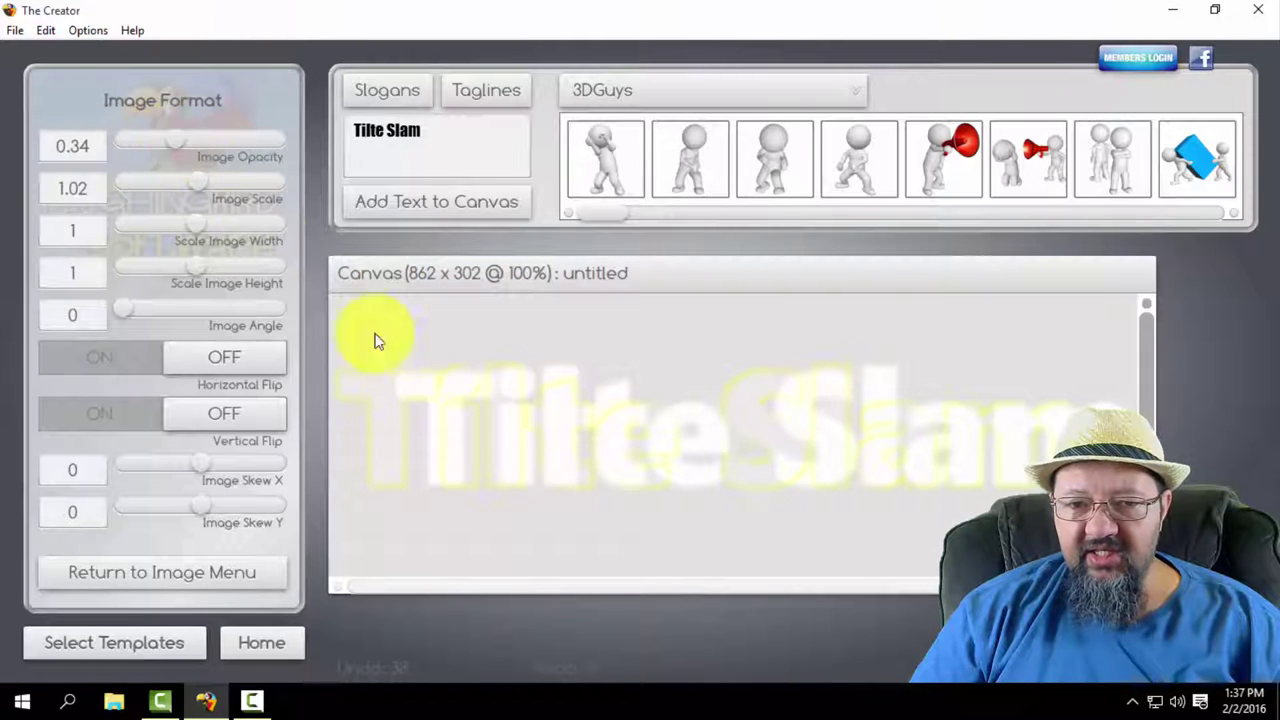
Reposition the faded title copy so it overlaps the solid one, offset slightly to its left.
left_click(394, 429)
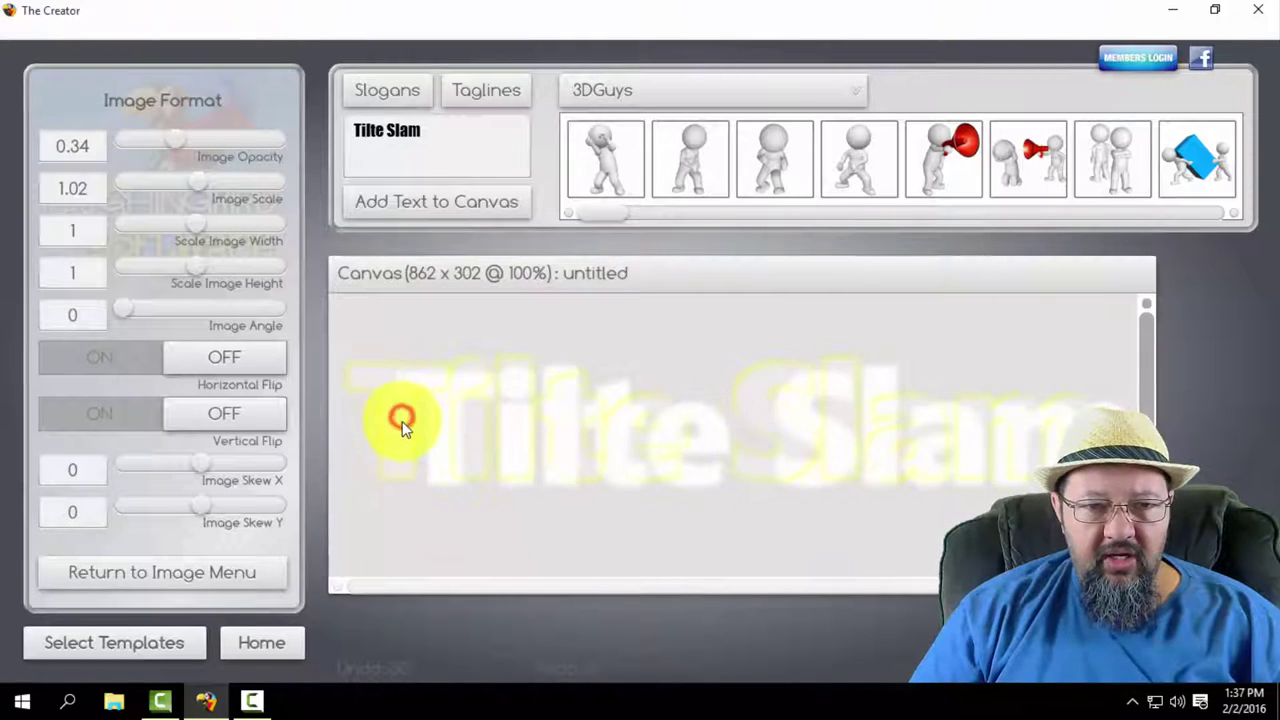
left_click_drag(402, 421, 400, 409)
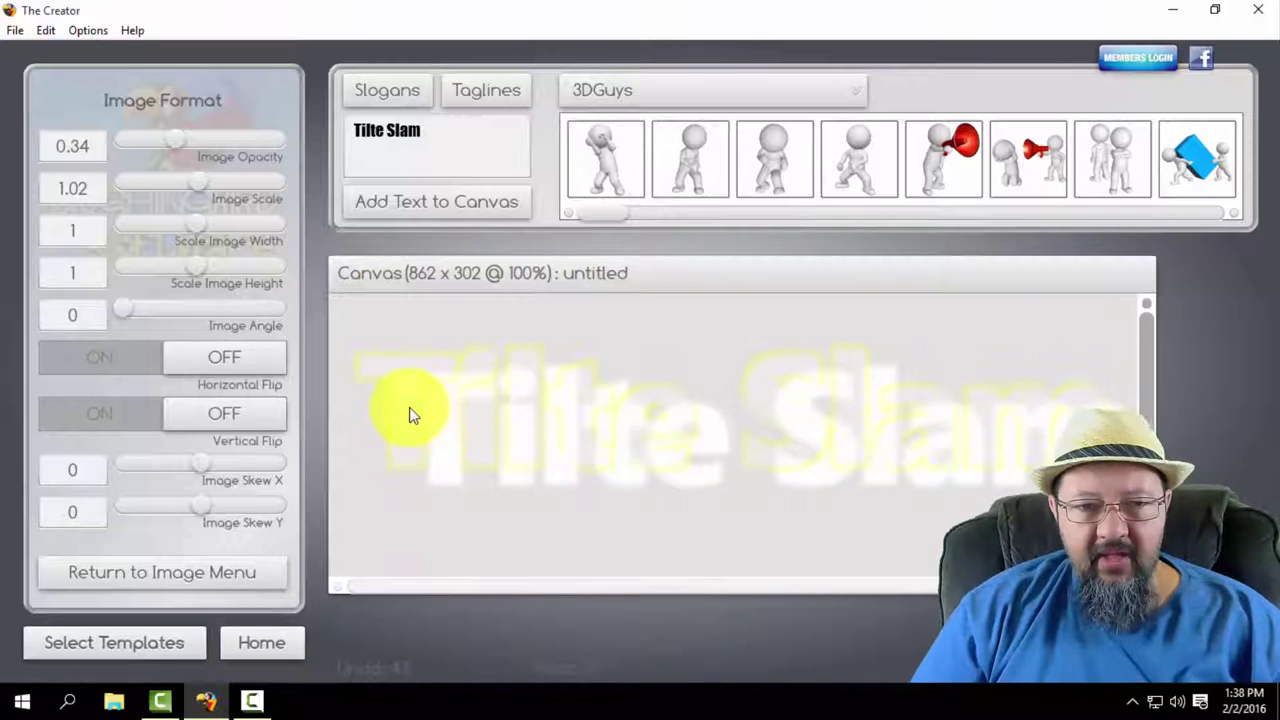
left_click_drag(407, 411, 417, 427)
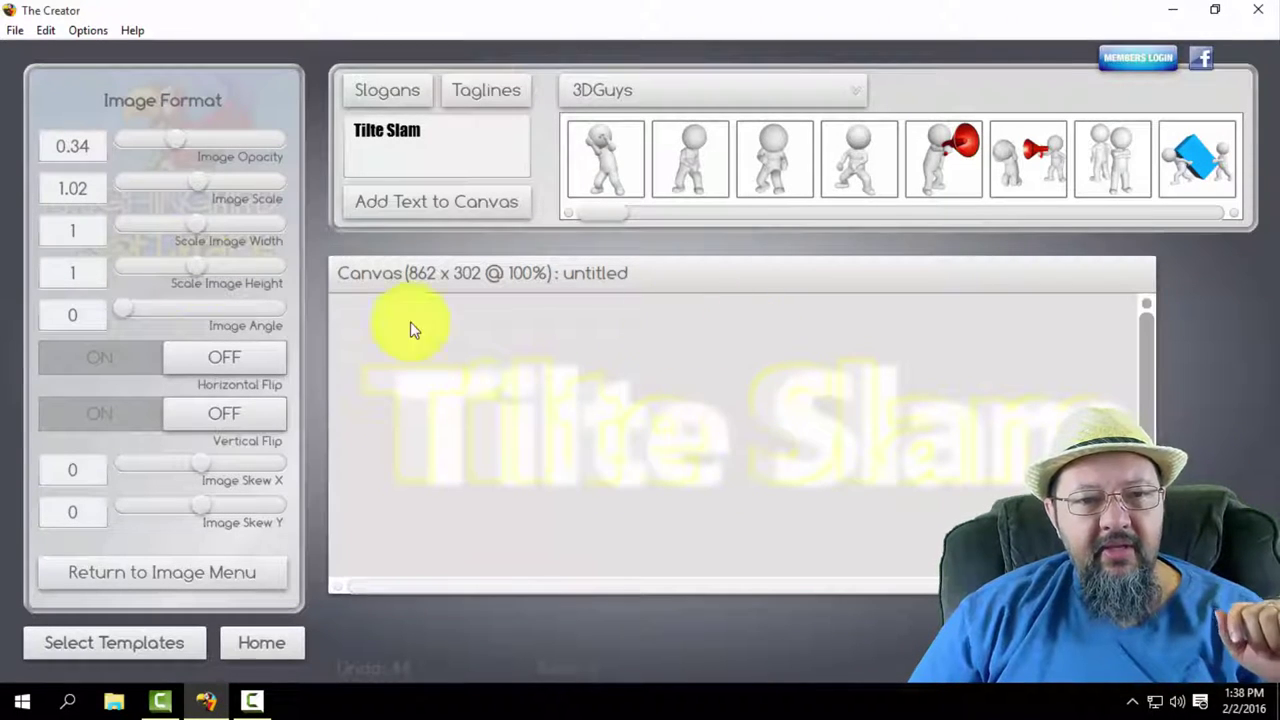
Export the blurred title as a transparent PNG named "text 2" into the zipit day folder, and close The Creator without saving the template.
left_click(14, 33)
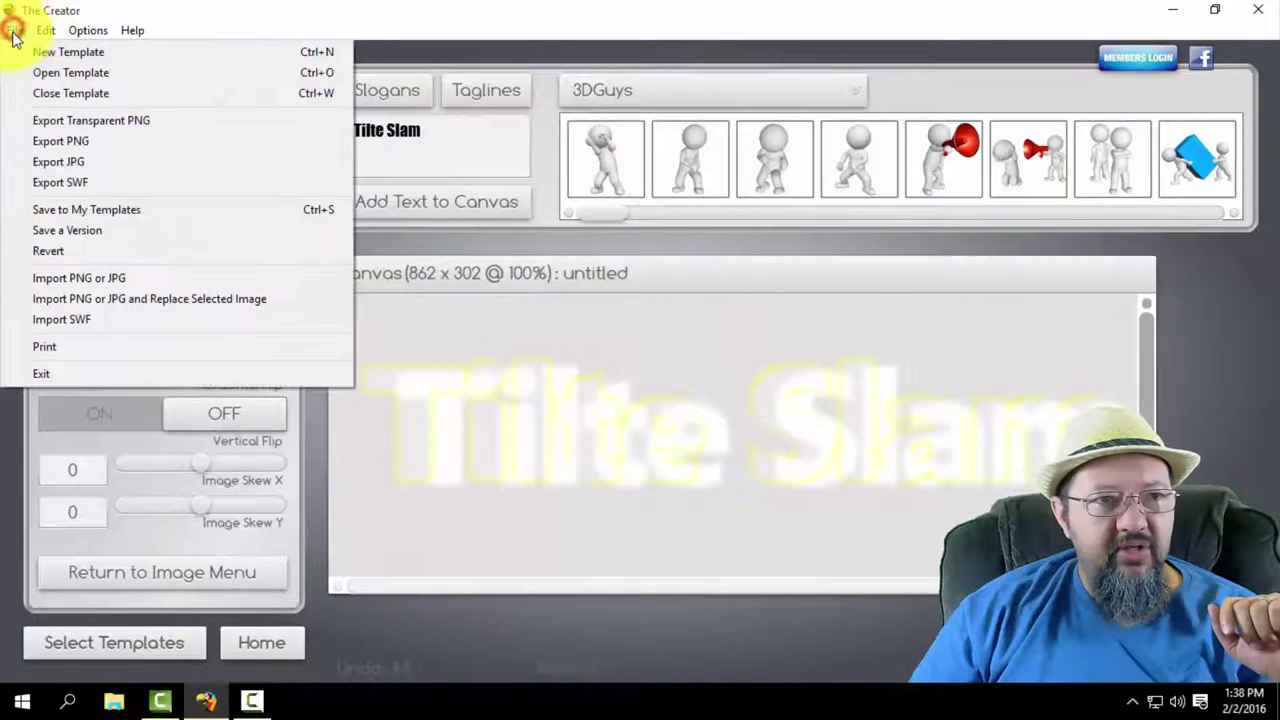
left_click(112, 122)
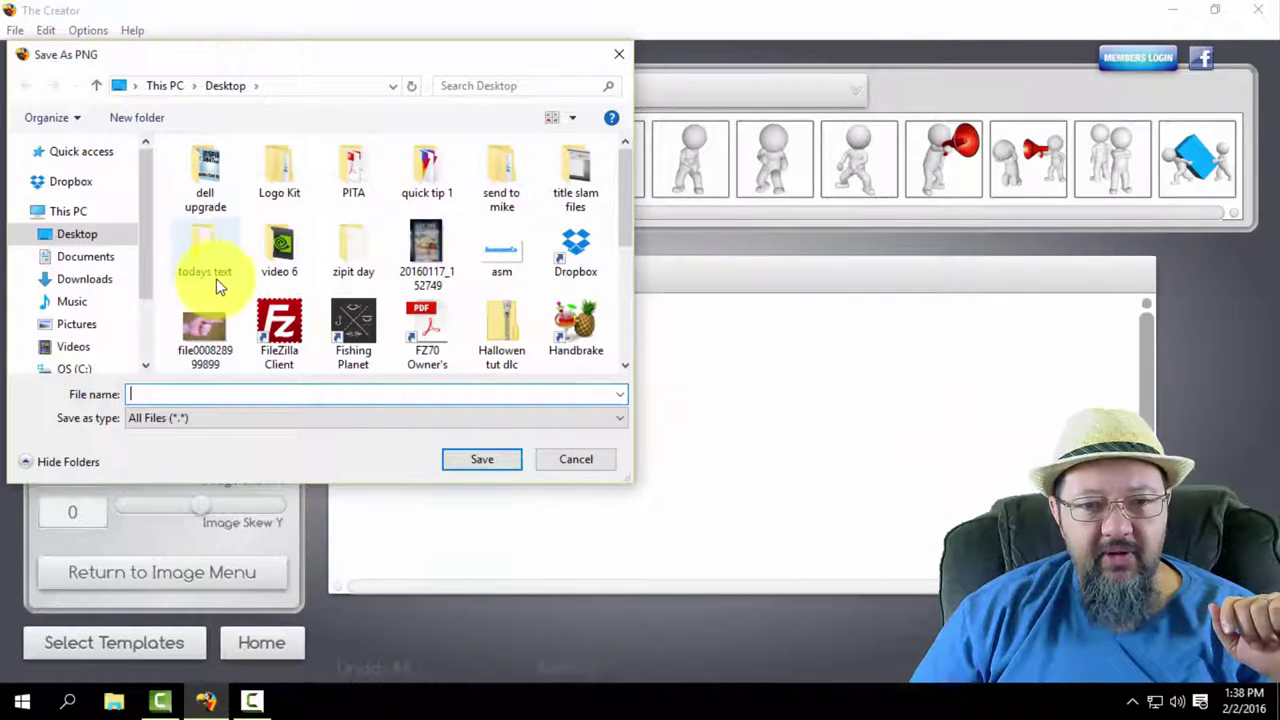
left_click(354, 257)
double_click(353, 253)
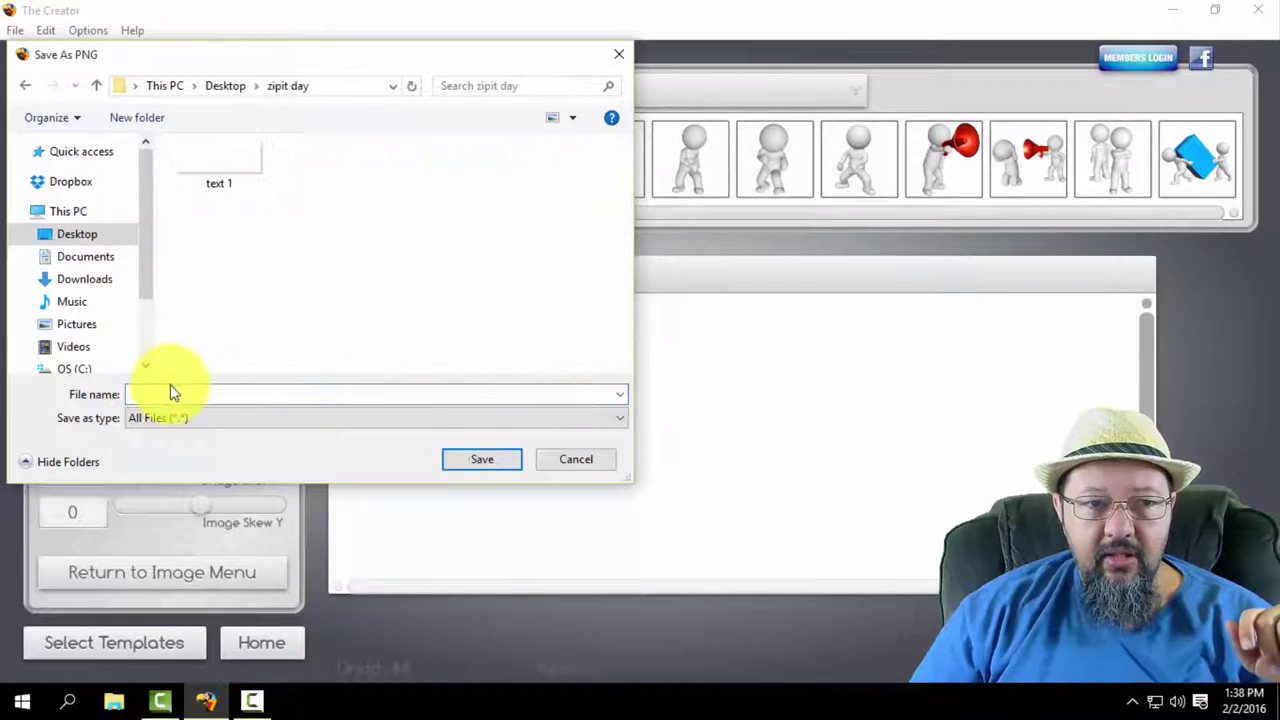
left_click(168, 394)
type("te")
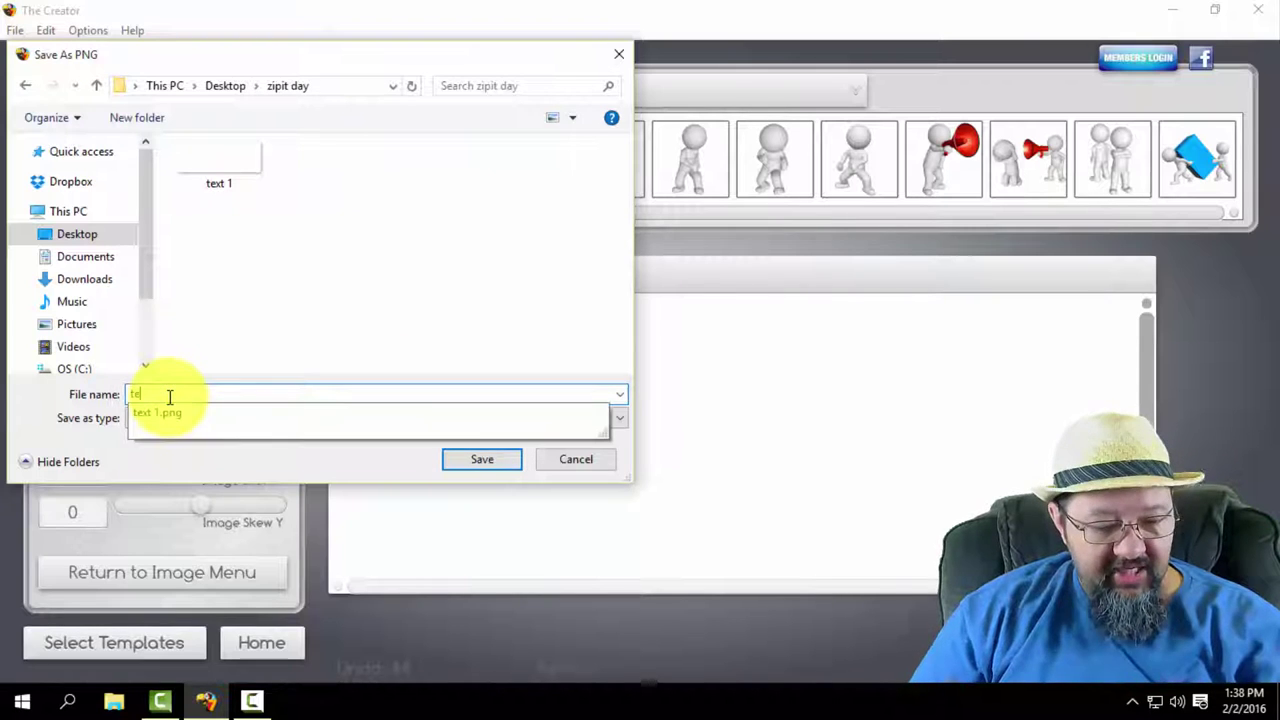
type("xt")
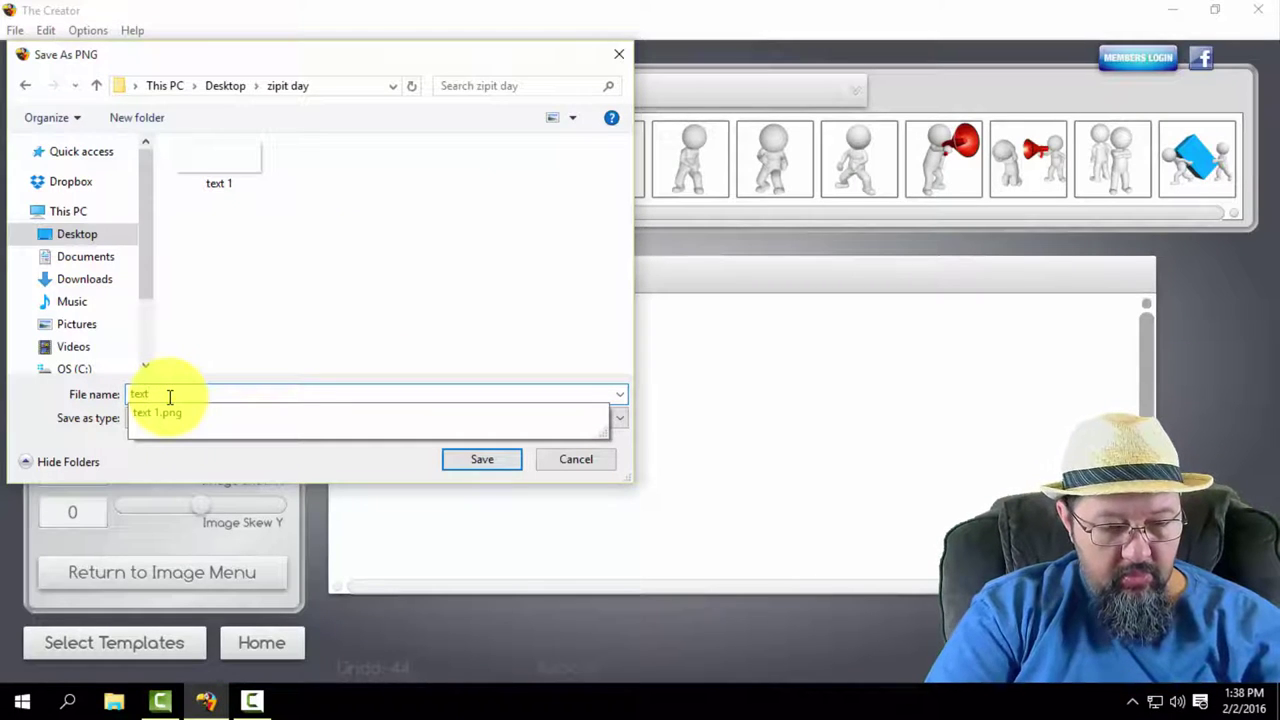
type(" 2")
left_click(482, 459)
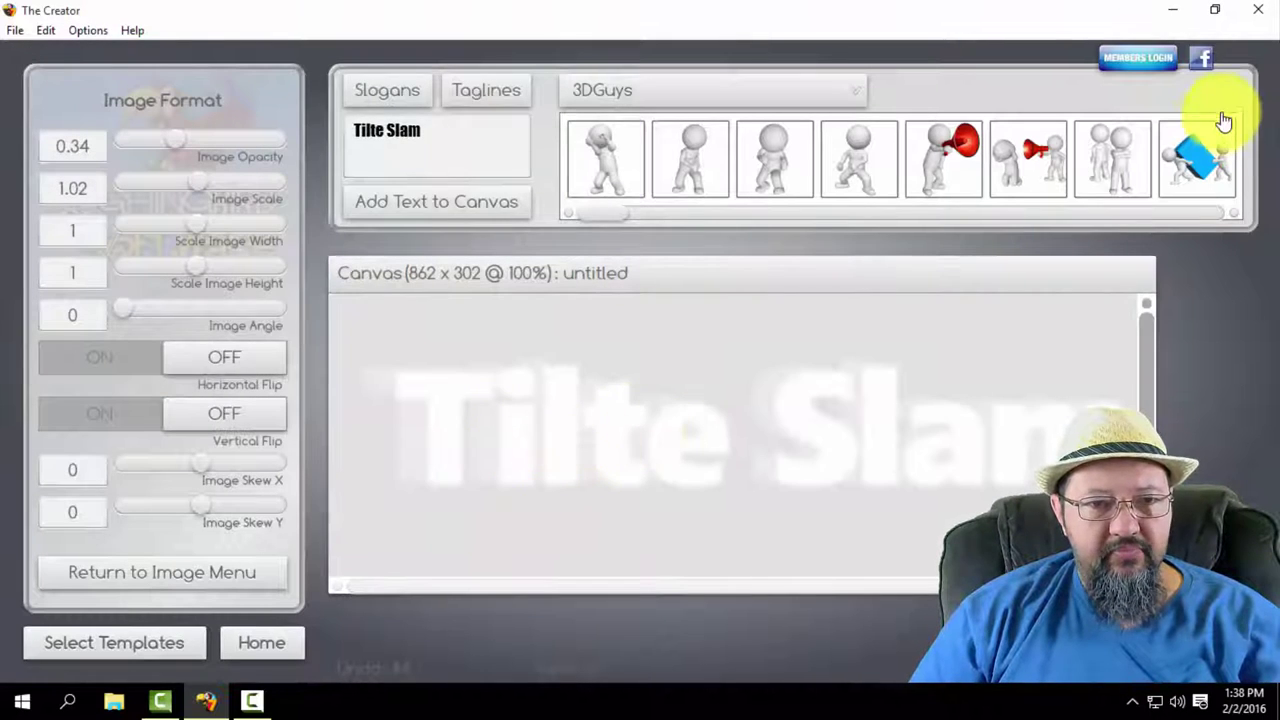
left_click(1258, 9)
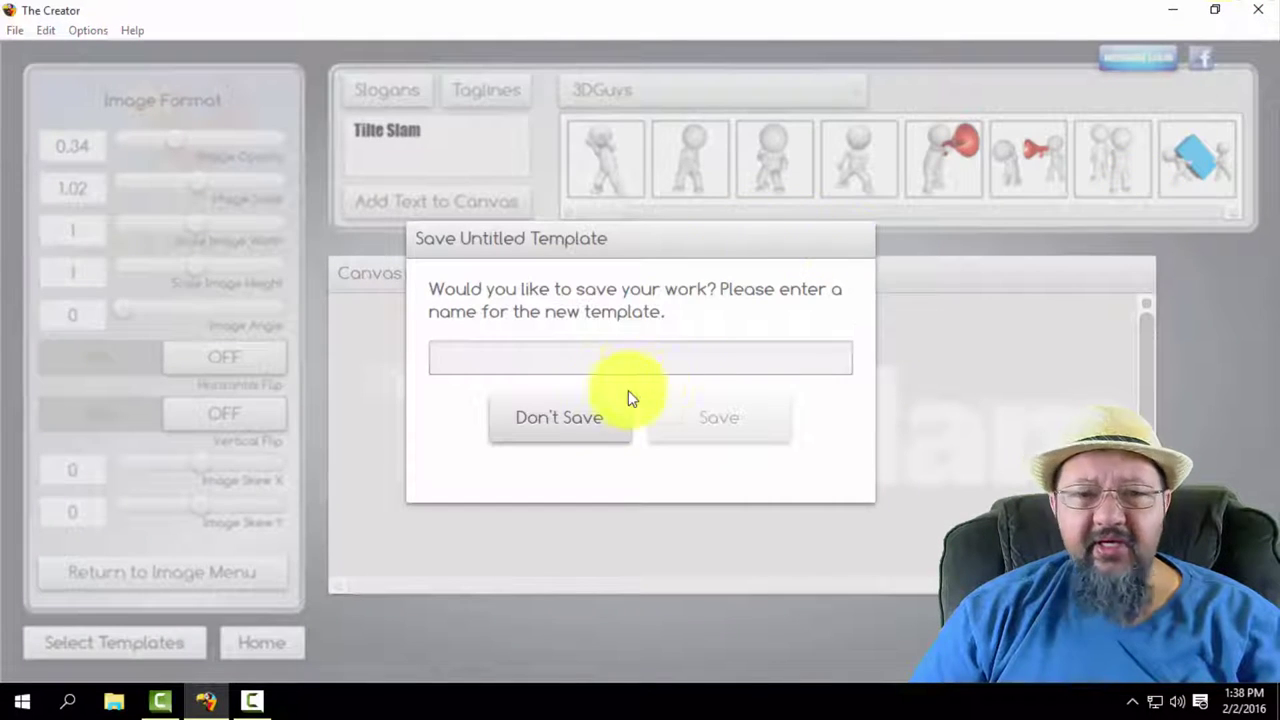
left_click(578, 414)
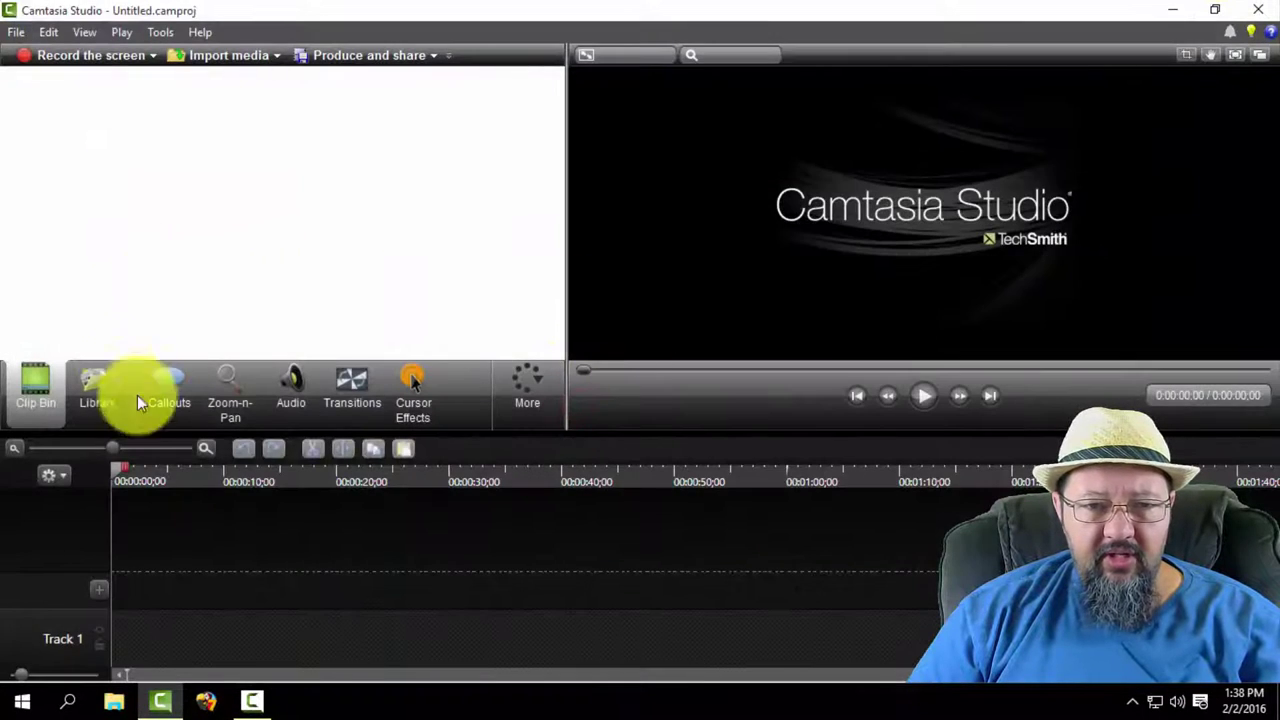
In Camtasia Studio, import text 1 and text 2 from the Desktop's zipit day folder into the Clip Bin.
left_click(252, 57)
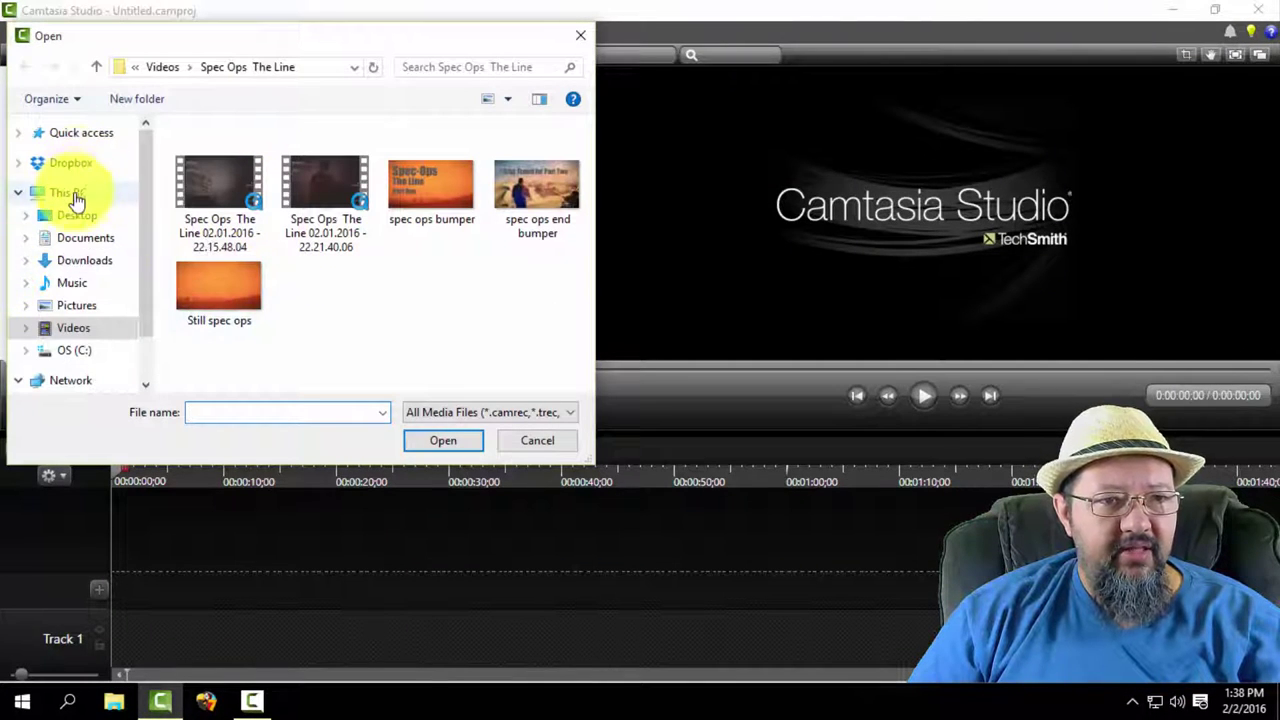
left_click(77, 215)
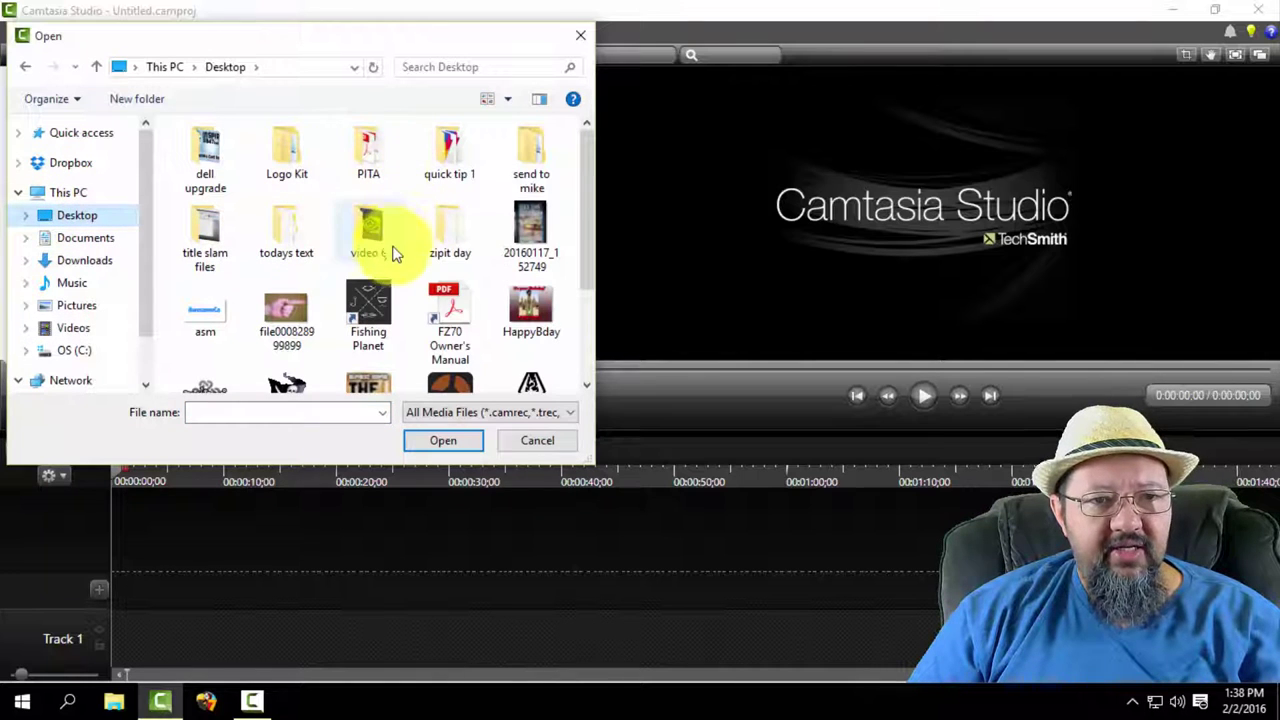
double_click(449, 237)
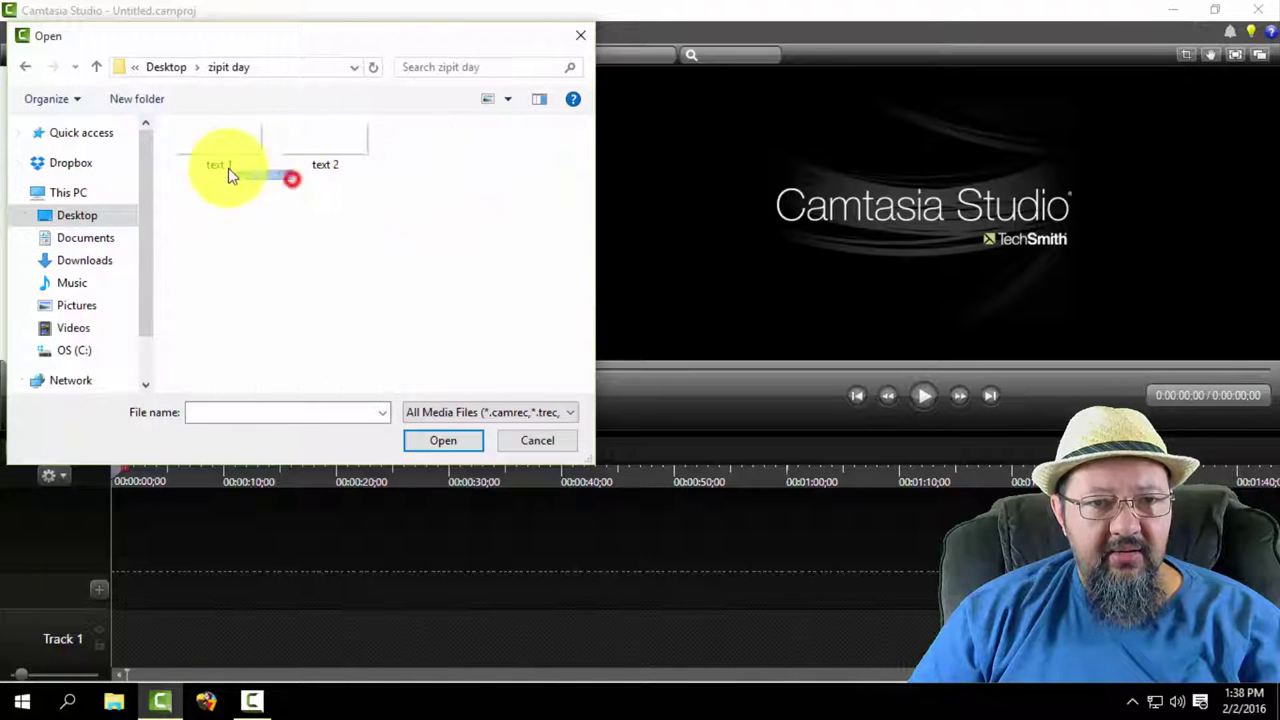
left_click_drag(229, 175, 266, 209)
left_click(444, 446)
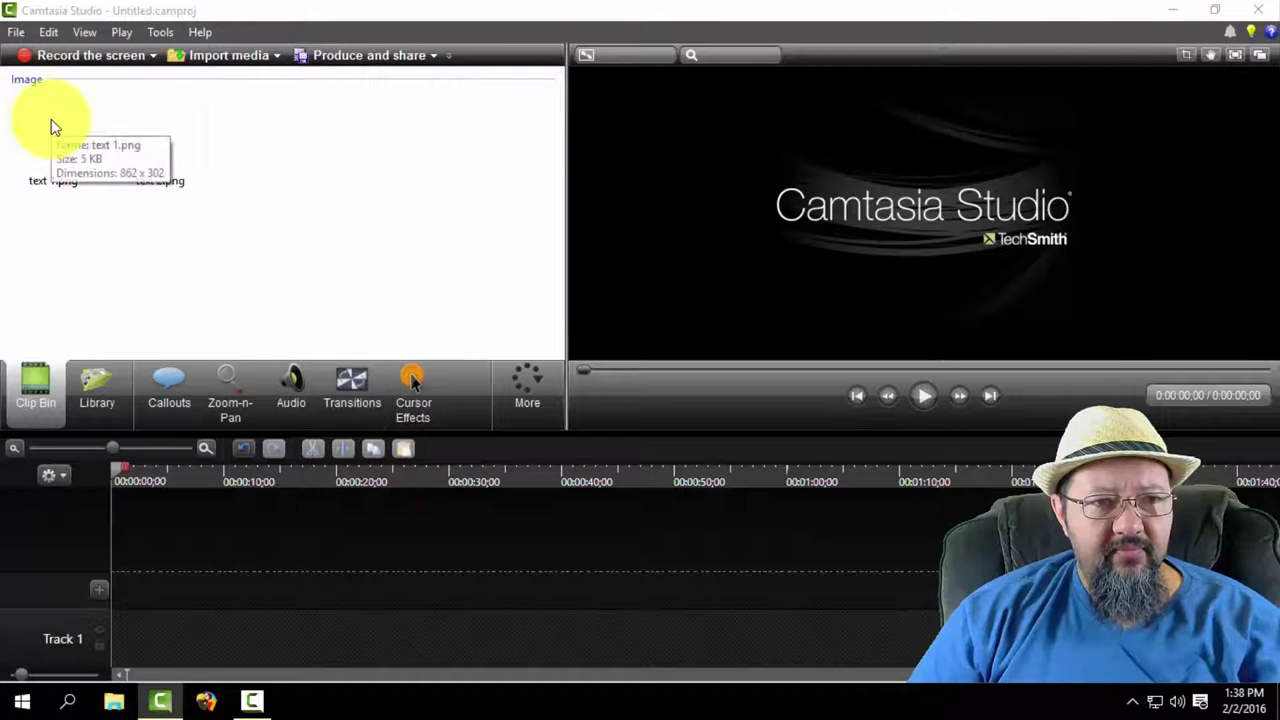
Place text 1.png on Track 1 and text 2.png on Track 2 at the timeline start, and shift the text 1 clip to about 17 seconds.
left_click_drag(51, 119, 172, 634)
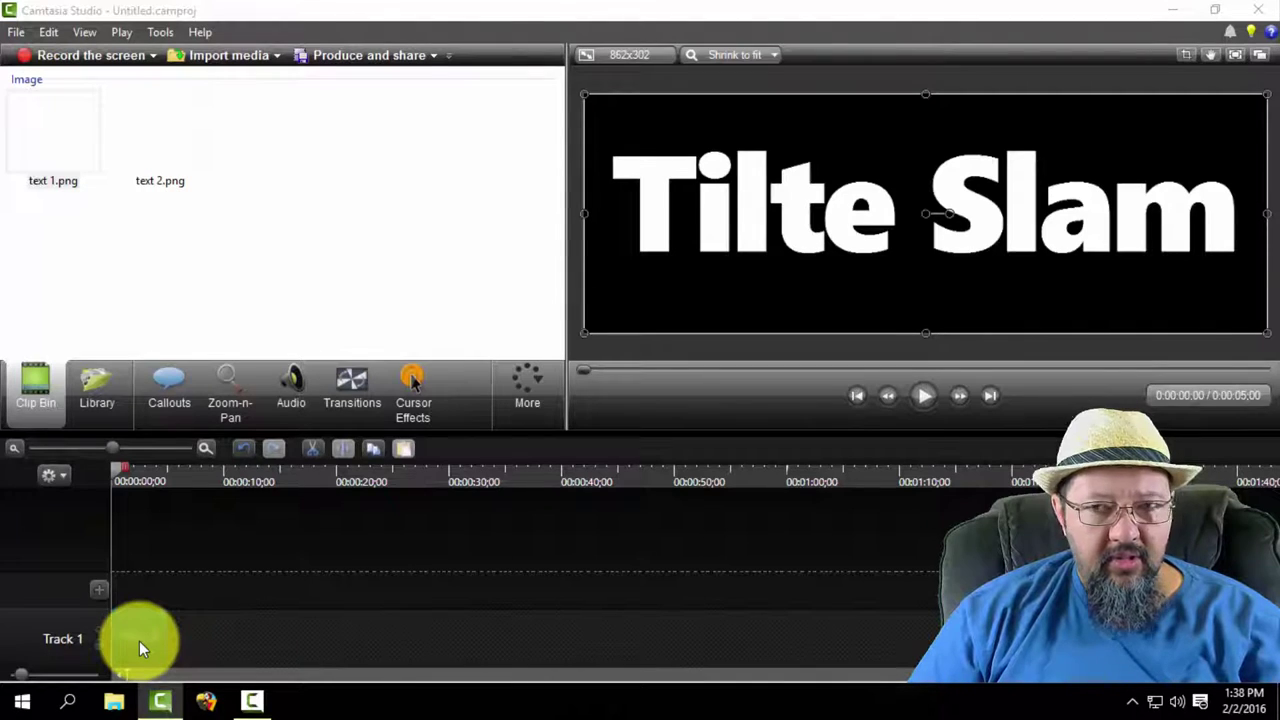
left_click_drag(139, 641, 139, 641)
left_click_drag(155, 141, 101, 578)
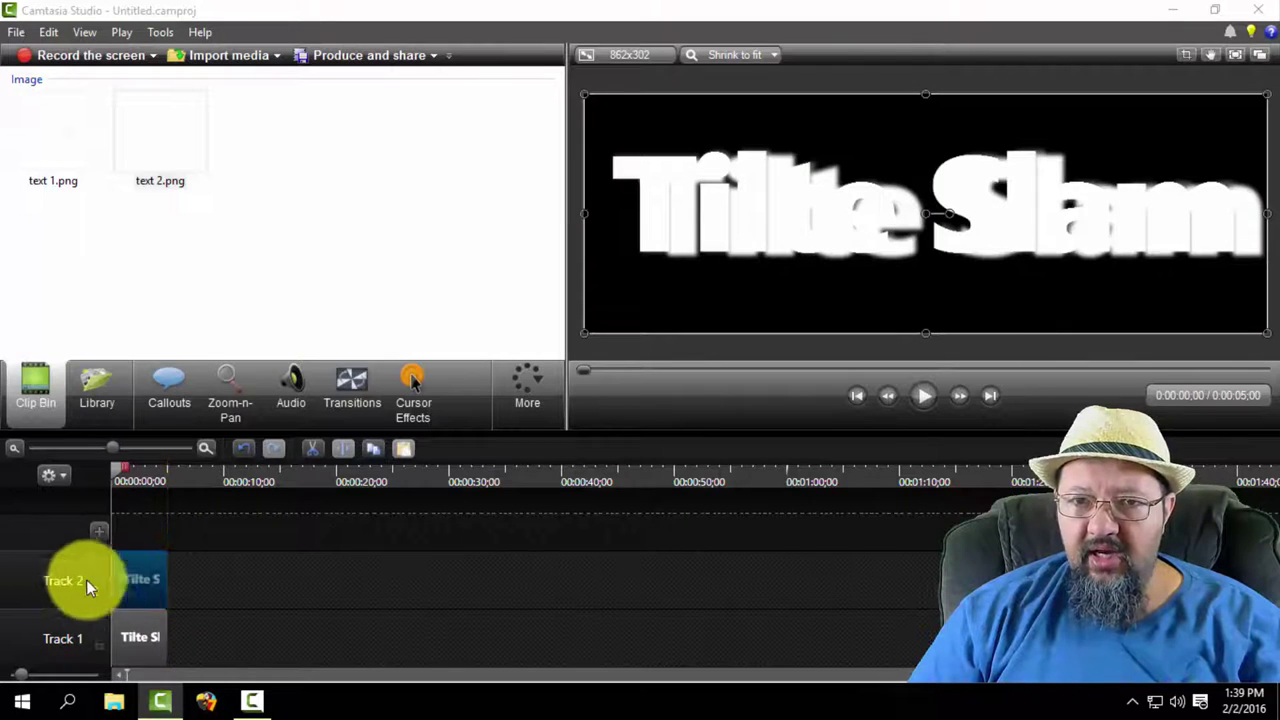
left_click_drag(120, 652, 315, 643)
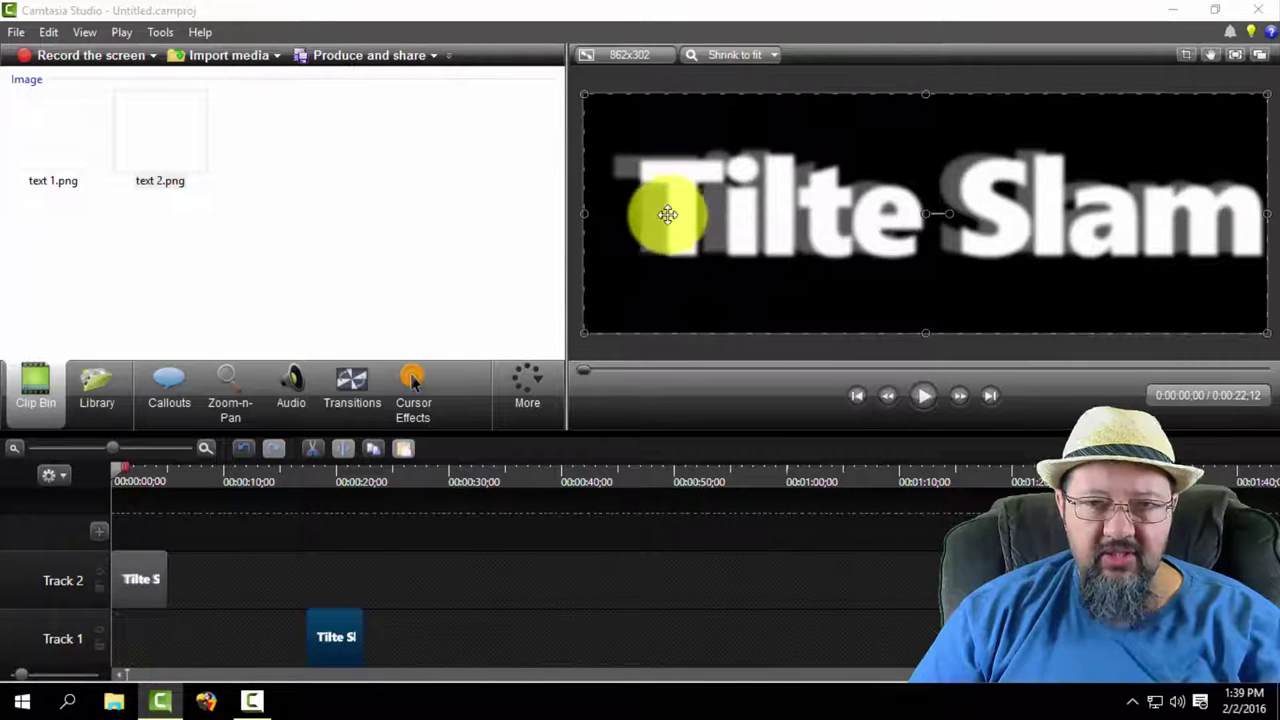
Set the project's editing dimensions to 1080p HD (1920x1080).
left_click(614, 56)
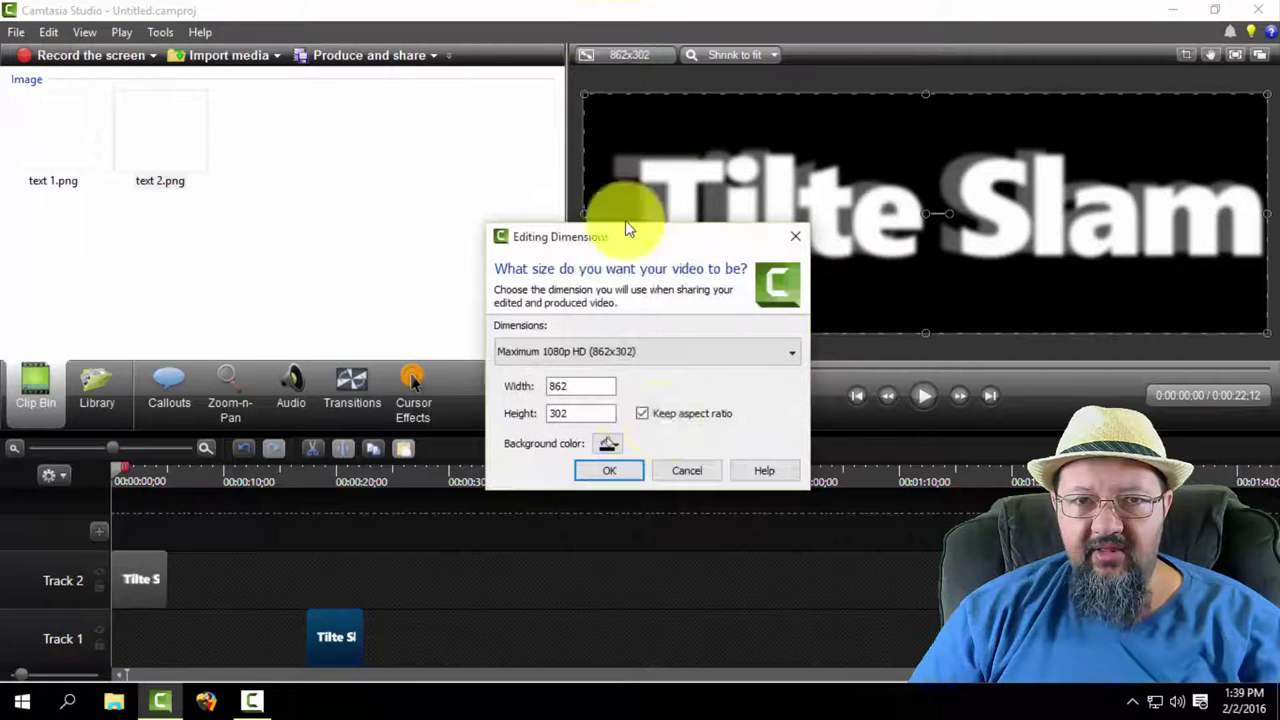
left_click(788, 354)
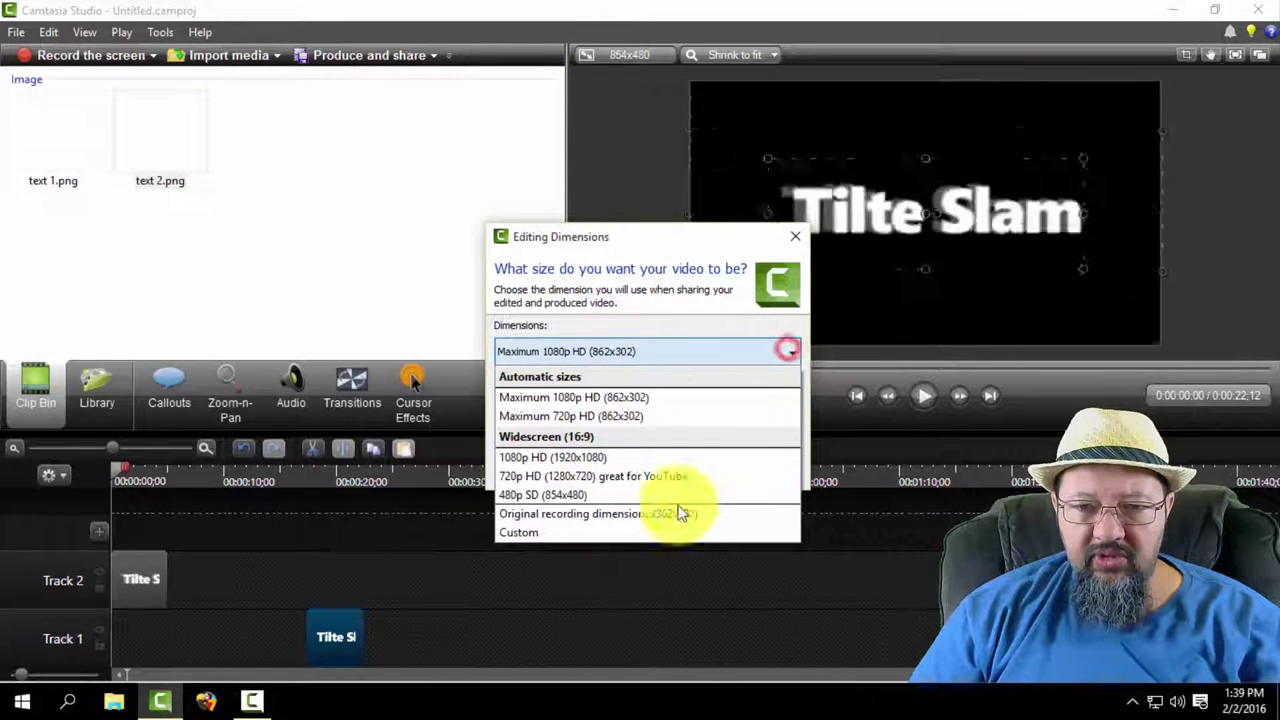
left_click(604, 461)
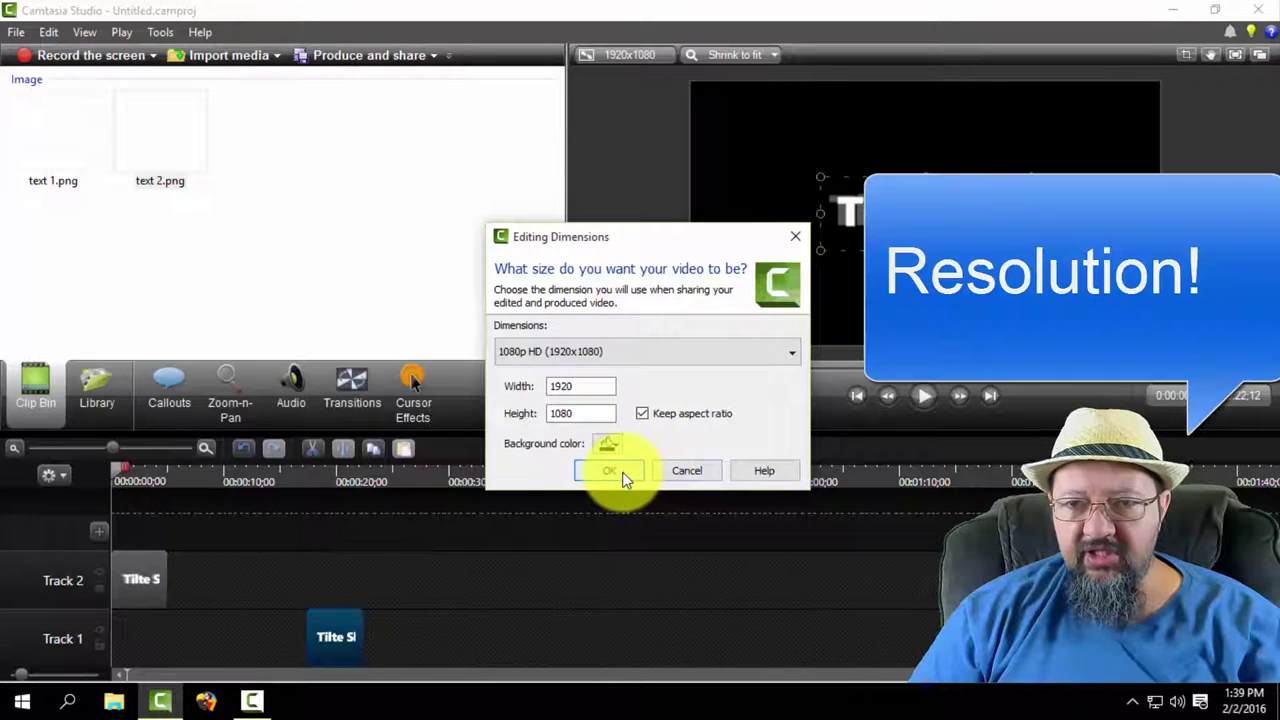
left_click(619, 472)
Enlarge the blurred text 2 title to about 60% of the canvas width and position it near the canvas centre.
left_click(920, 257)
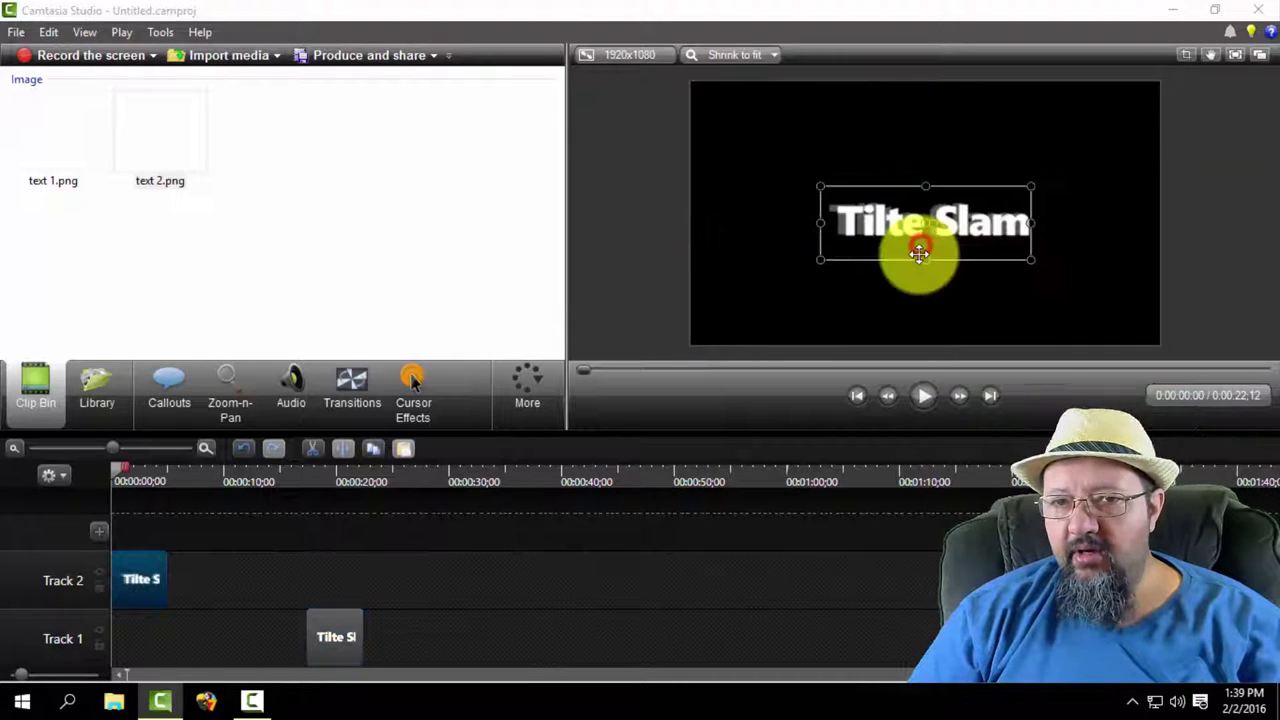
left_click_drag(920, 257, 908, 249)
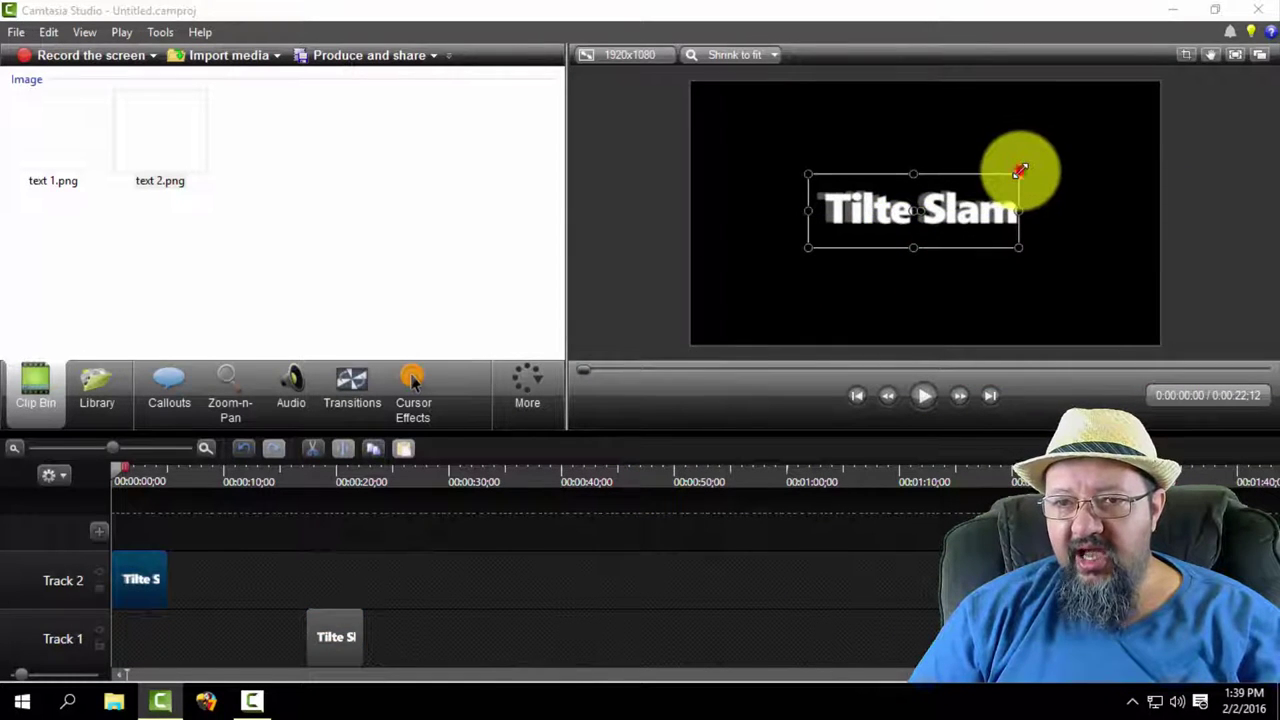
left_click_drag(1019, 173, 1049, 143)
left_click_drag(949, 232, 923, 249)
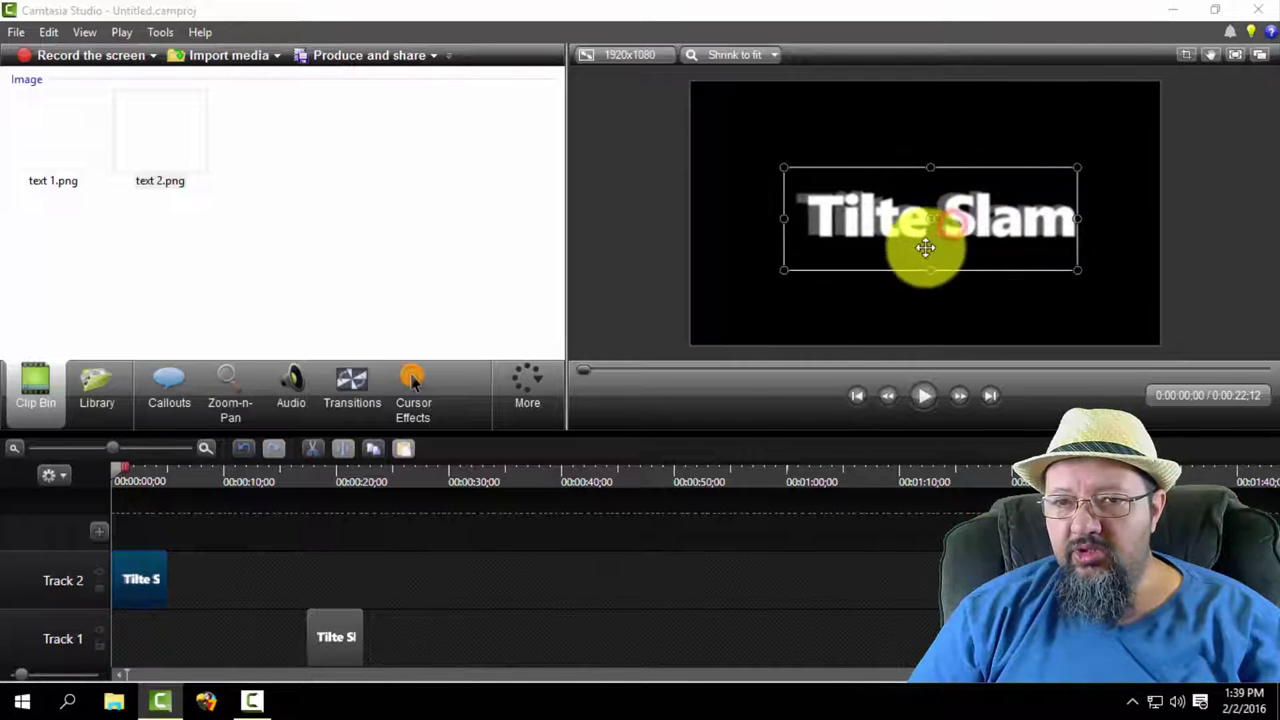
Align the text 1 and text 2 clips to start at about 5 seconds and extend both to about 33 seconds.
left_click_drag(330, 634, 135, 637)
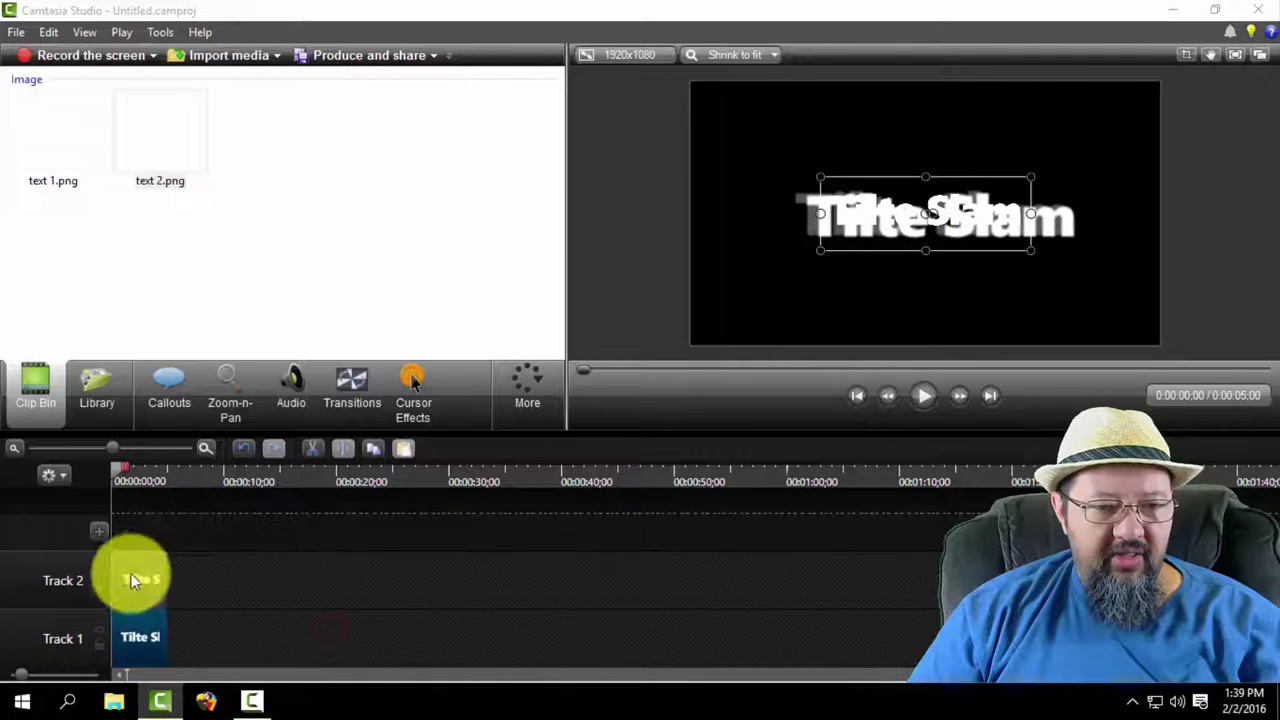
left_click_drag(131, 573, 328, 583)
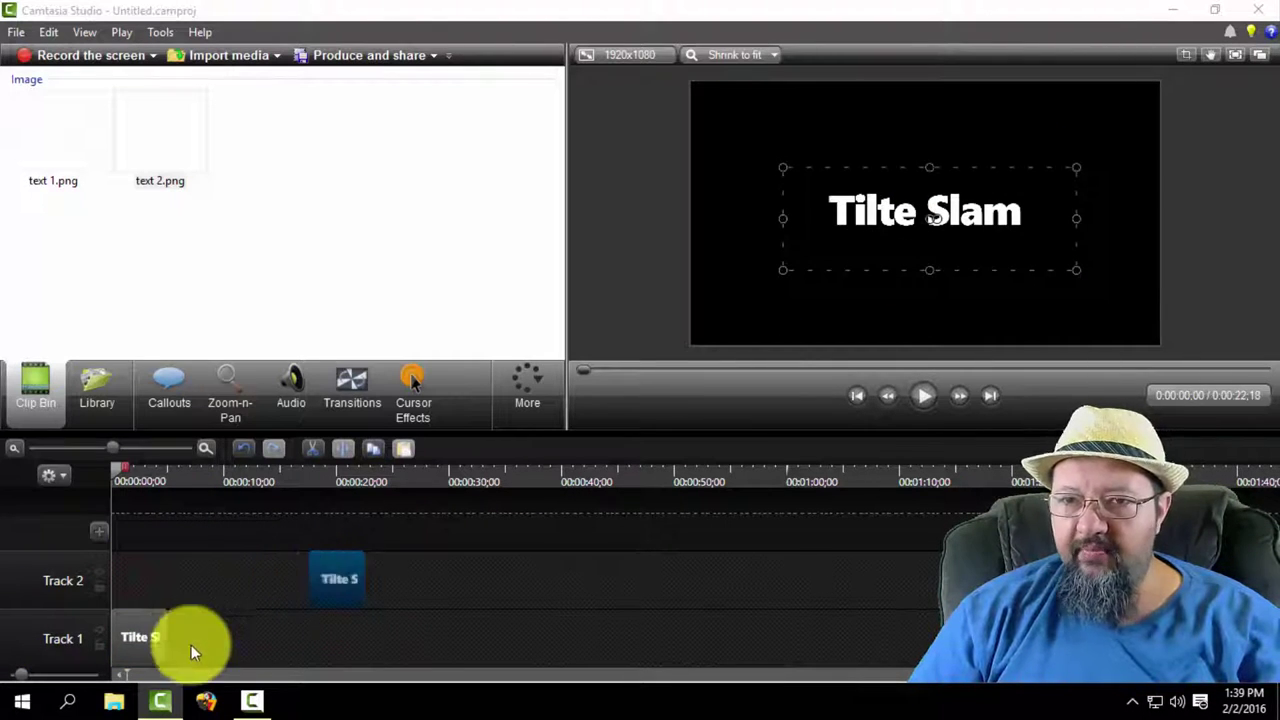
left_click_drag(137, 634, 191, 634)
left_click_drag(345, 595, 489, 566)
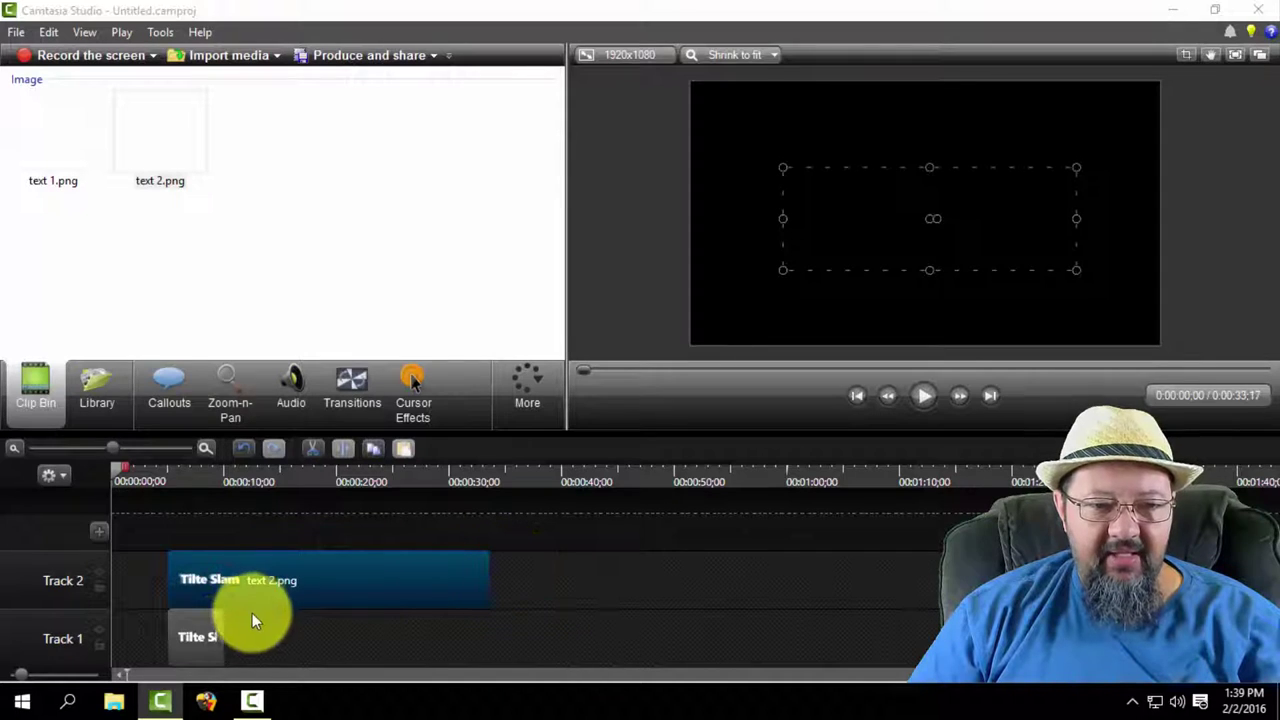
left_click_drag(221, 631, 489, 630)
Enlarge the blurred text 2 title to about 1.6 times the canvas width, and line its clip up with the text 1 clip at about 5 seconds.
left_click_drag(314, 573, 147, 560)
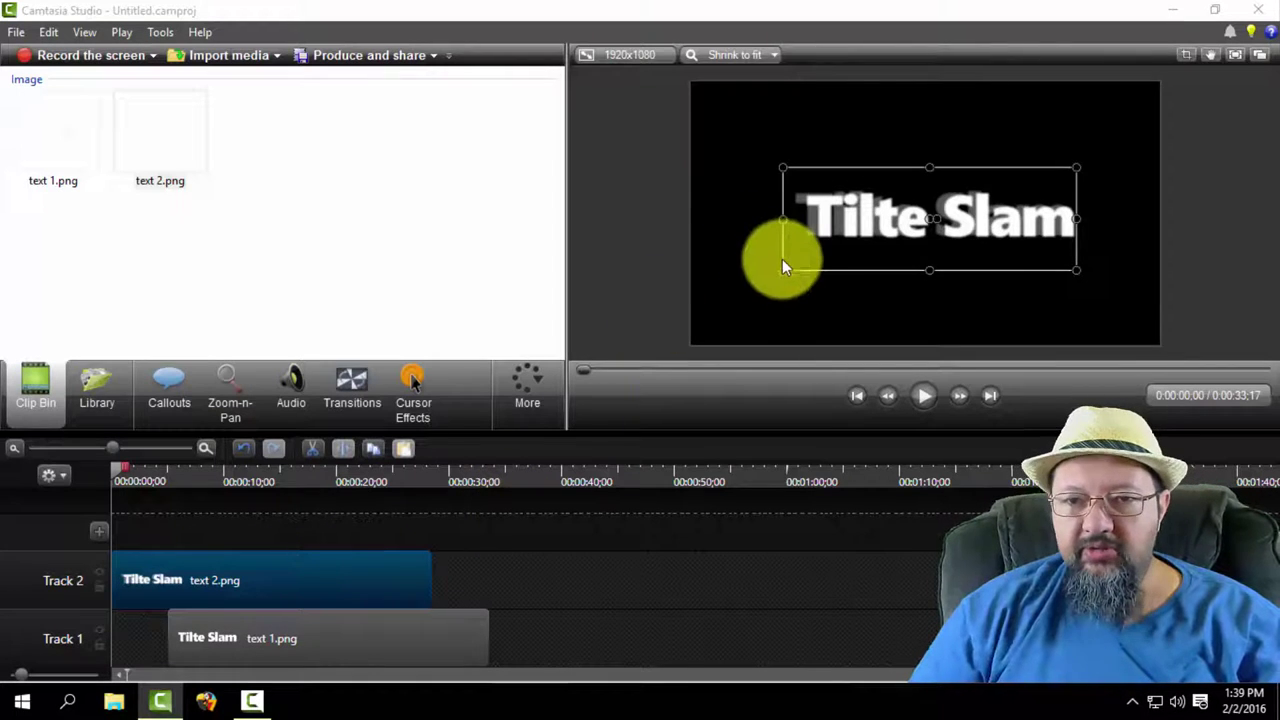
left_click_drag(783, 270, 629, 323)
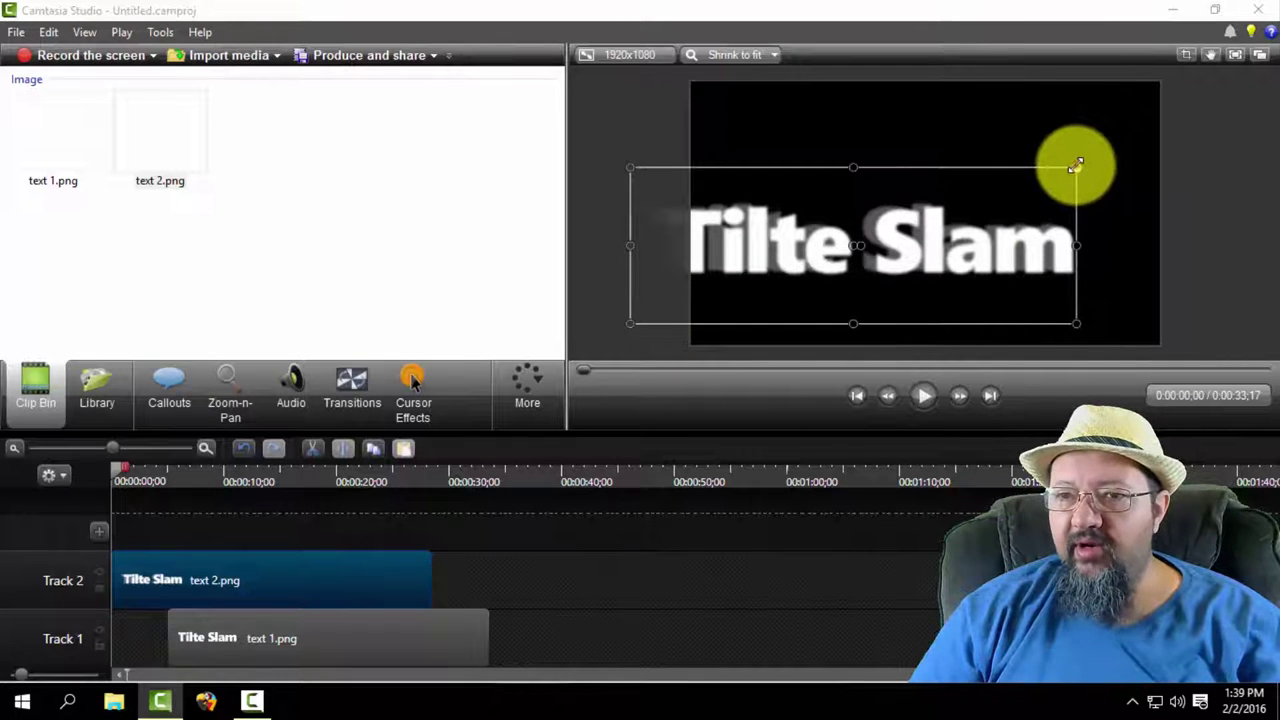
left_click_drag(1074, 165, 914, 194)
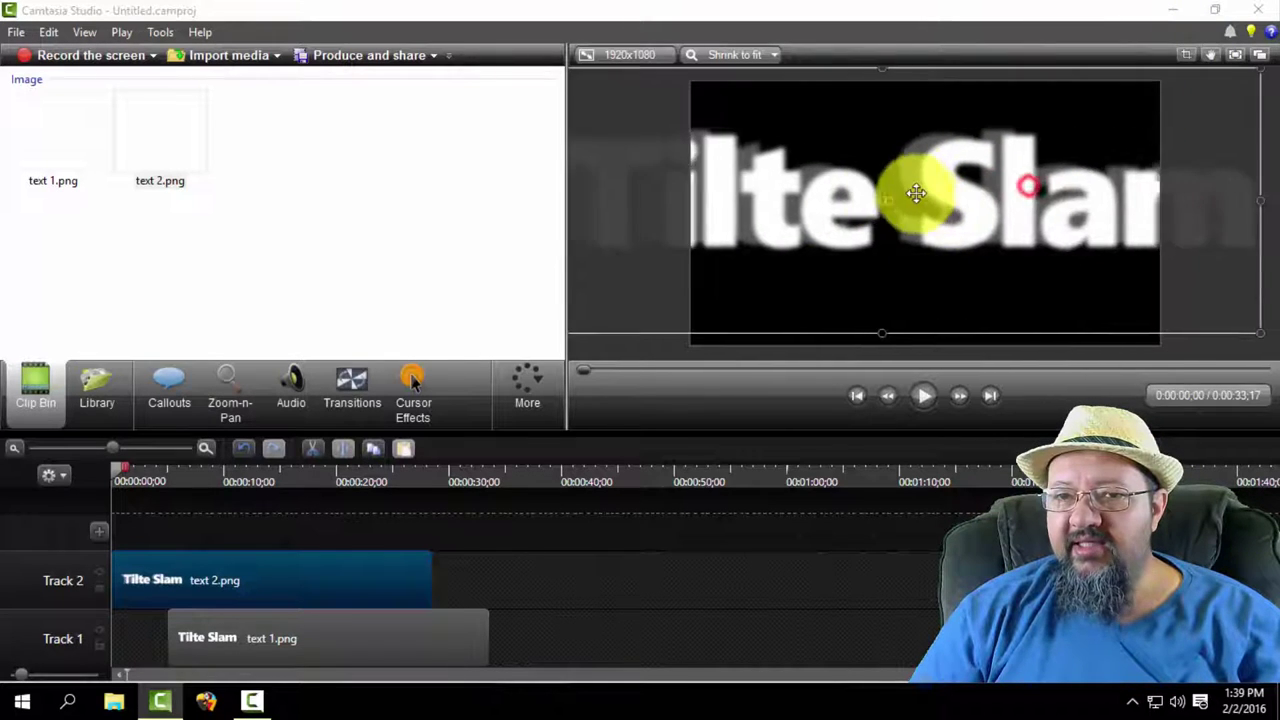
left_click_drag(196, 588, 256, 576)
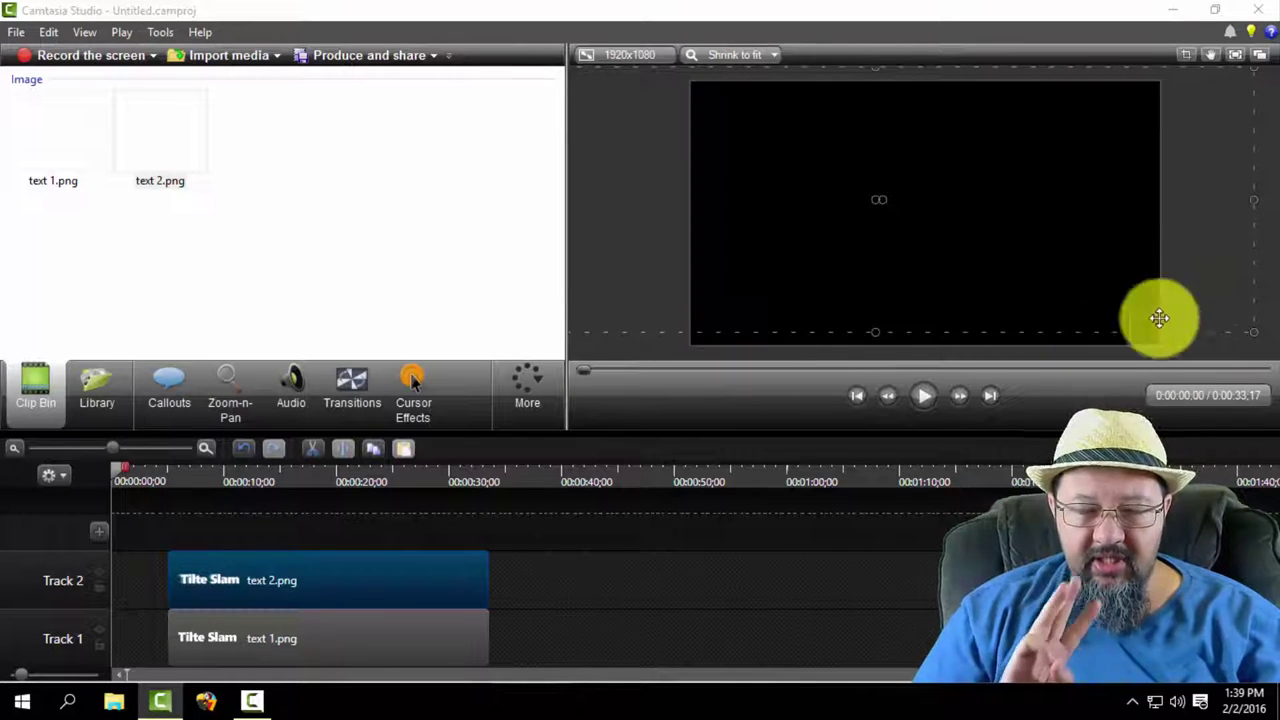
Place the playhead three frames from the timeline start and move the text 2 clip on Track 2 to start there.
left_click(957, 396)
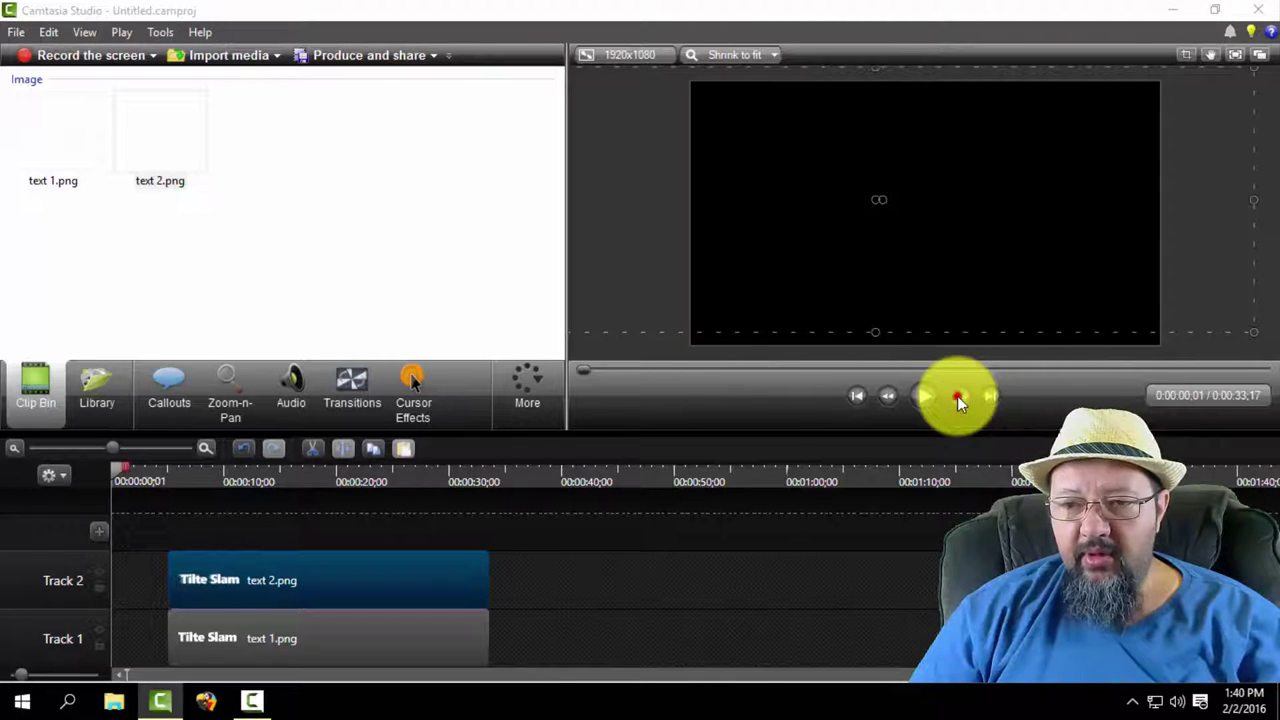
left_click(957, 396)
left_click(957, 396)
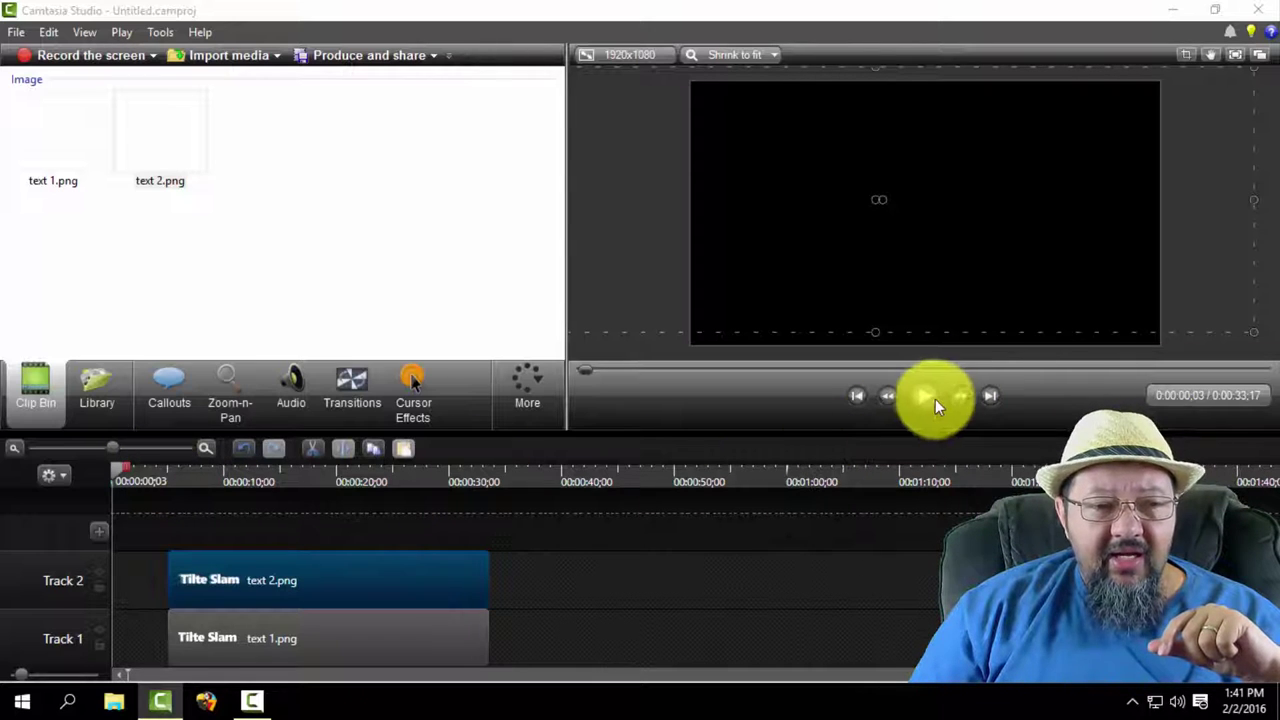
left_click(115, 467)
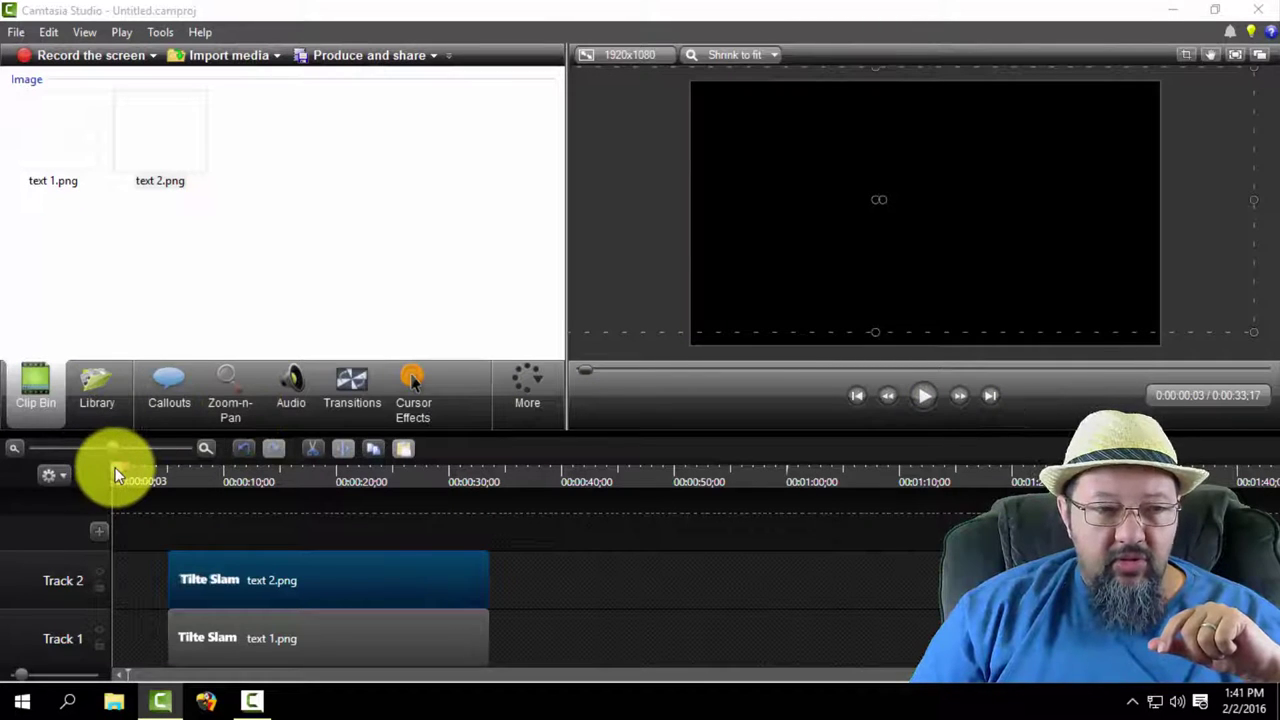
left_click(857, 396)
left_click(957, 394)
left_click(958, 395)
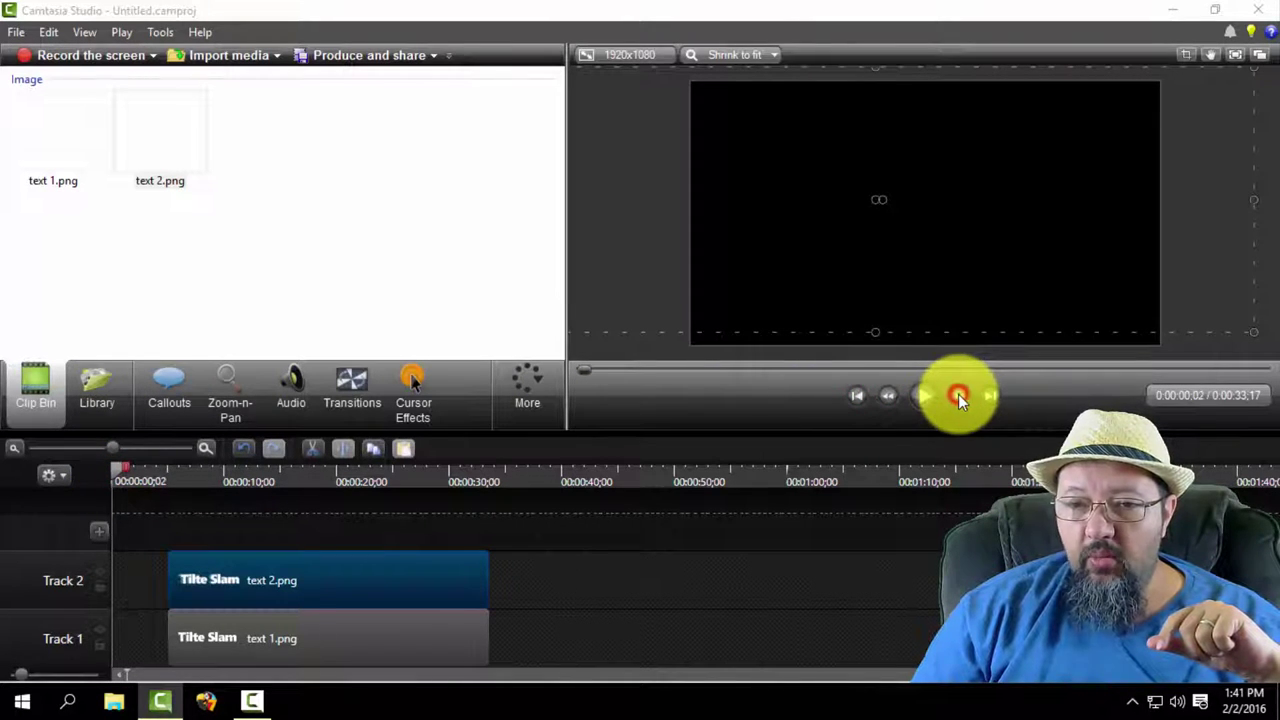
left_click(958, 394)
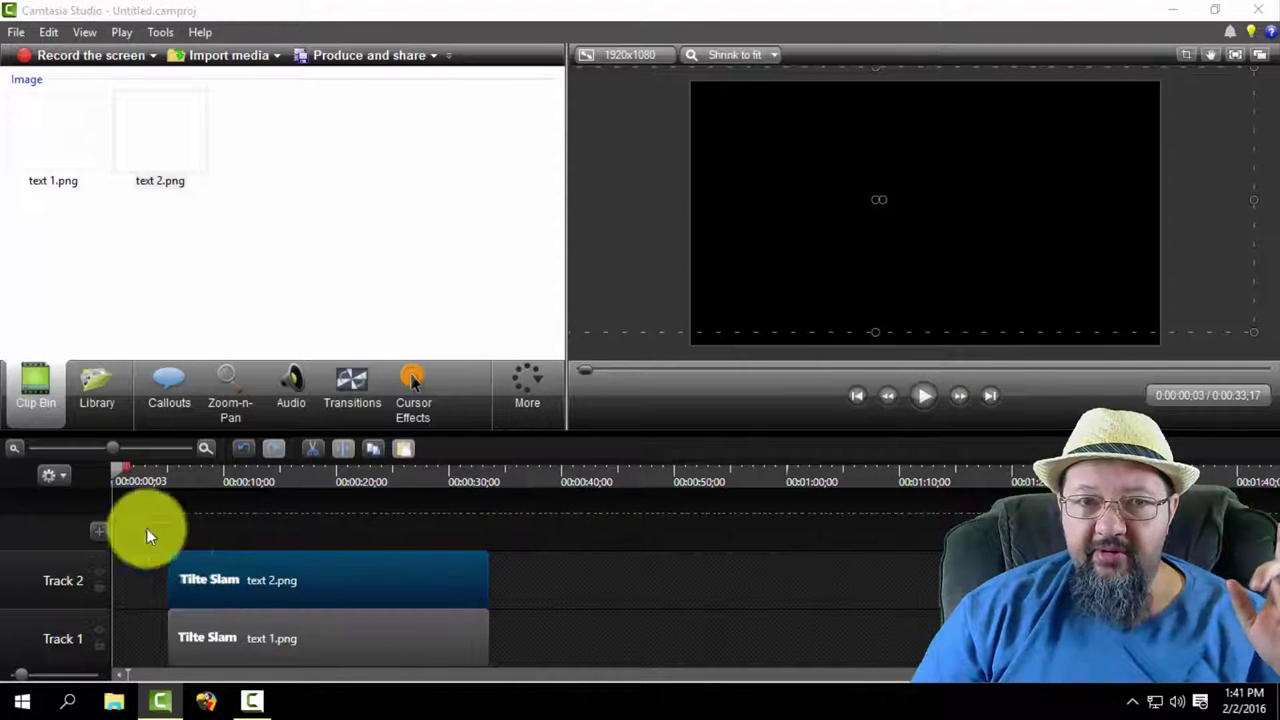
left_click_drag(127, 446, 159, 445)
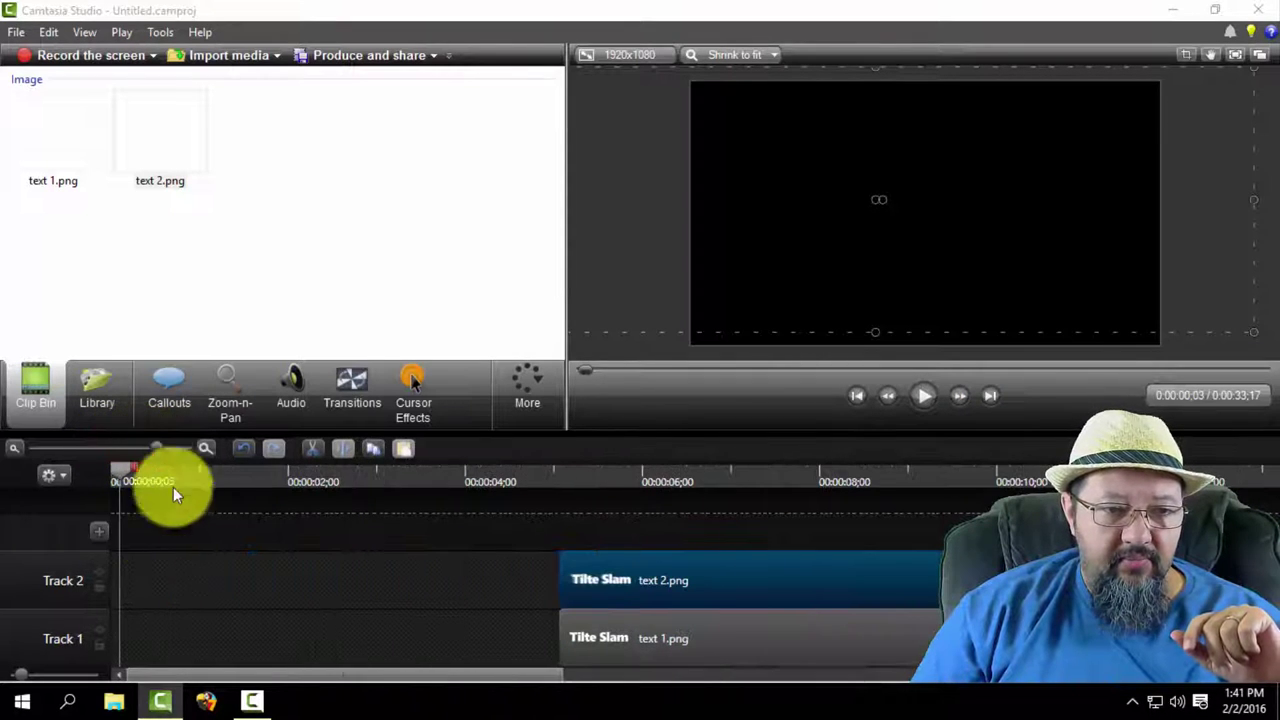
left_click_drag(612, 569, 176, 573)
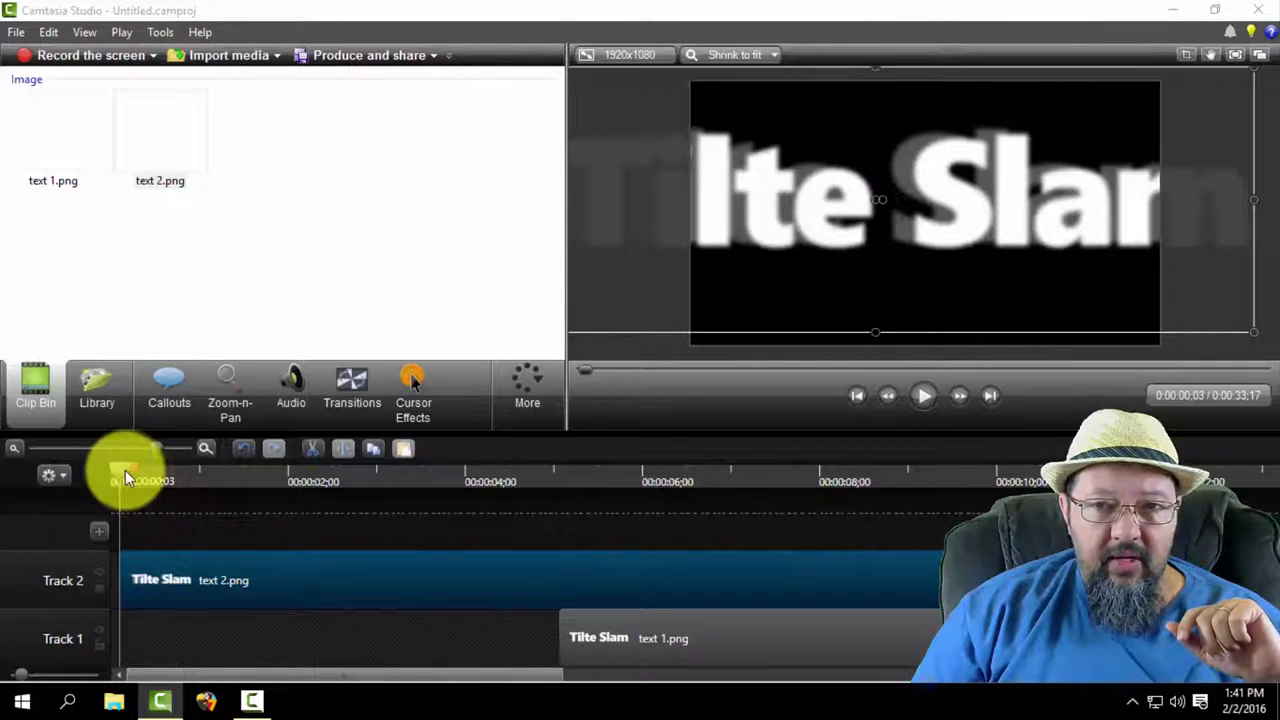
Play the timeline from its start to preview how the enlarged text 2 title appears.
left_click_drag(120, 470, 95, 470)
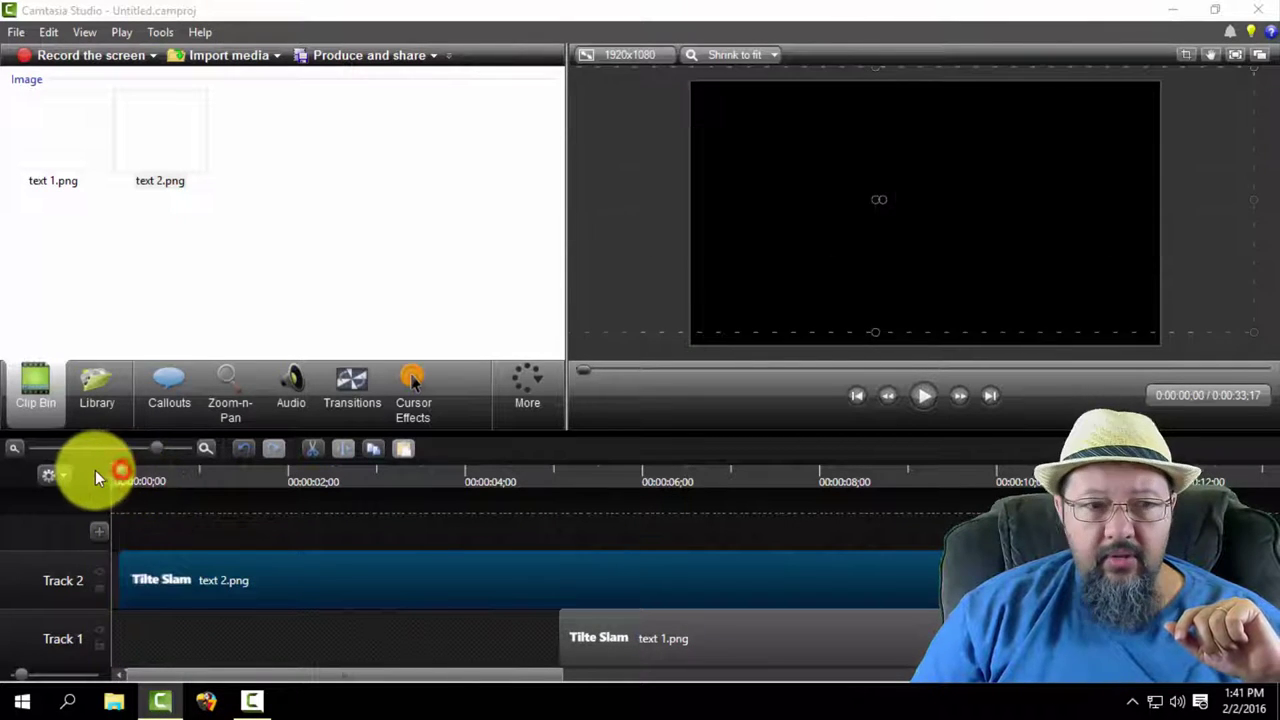
left_click(921, 394)
left_click(921, 394)
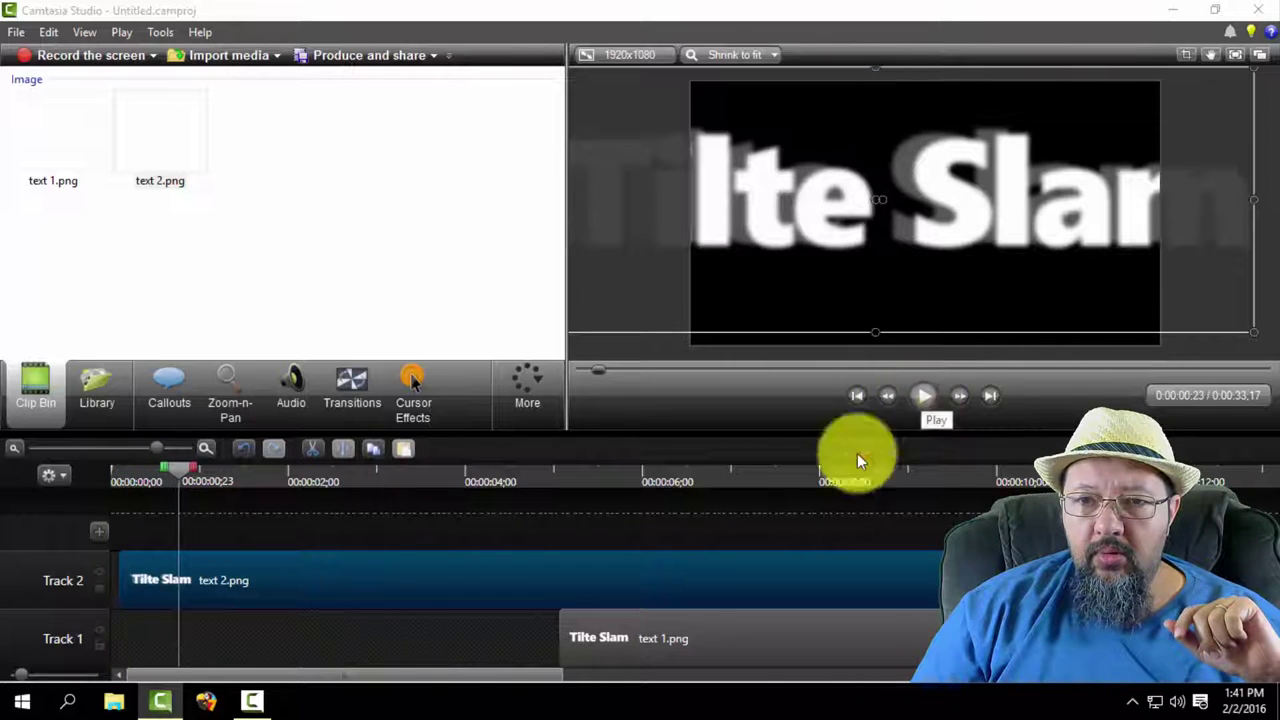
Add an animation to the text 2 clip at frame 6 that shrinks the title to 100% scale.
left_click_drag(176, 467, 117, 482)
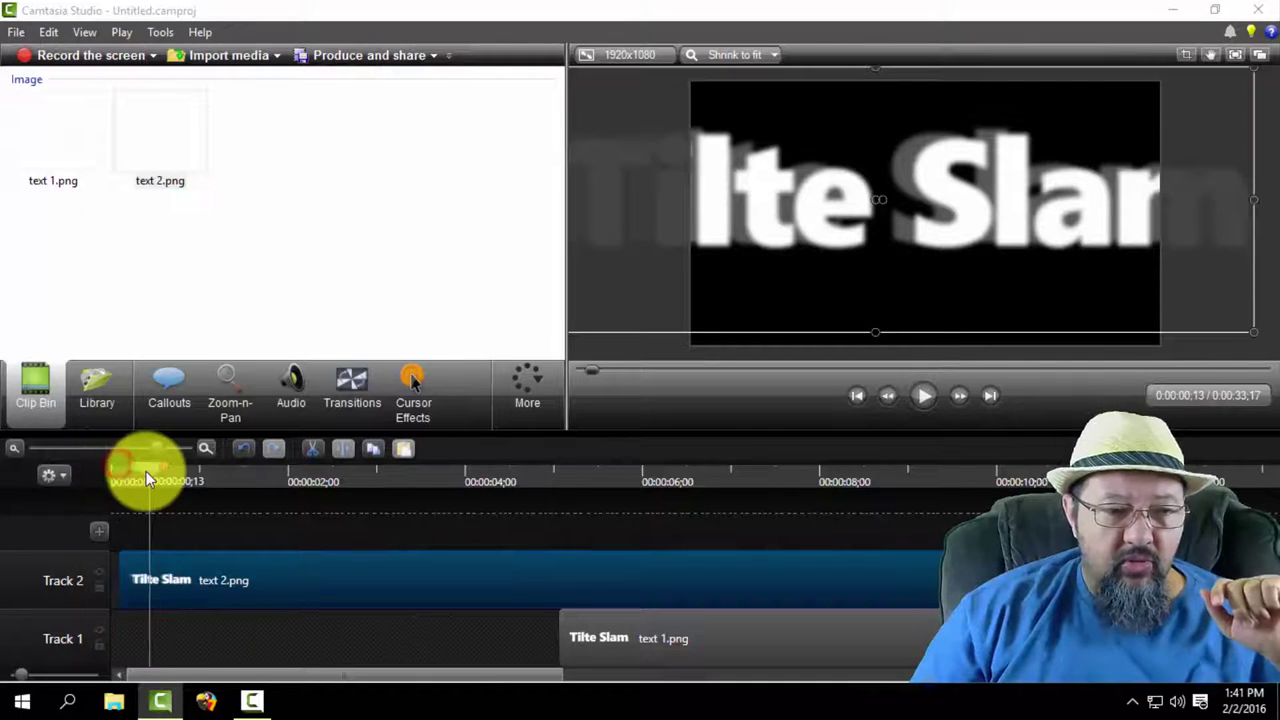
left_click(960, 394)
left_click(960, 394)
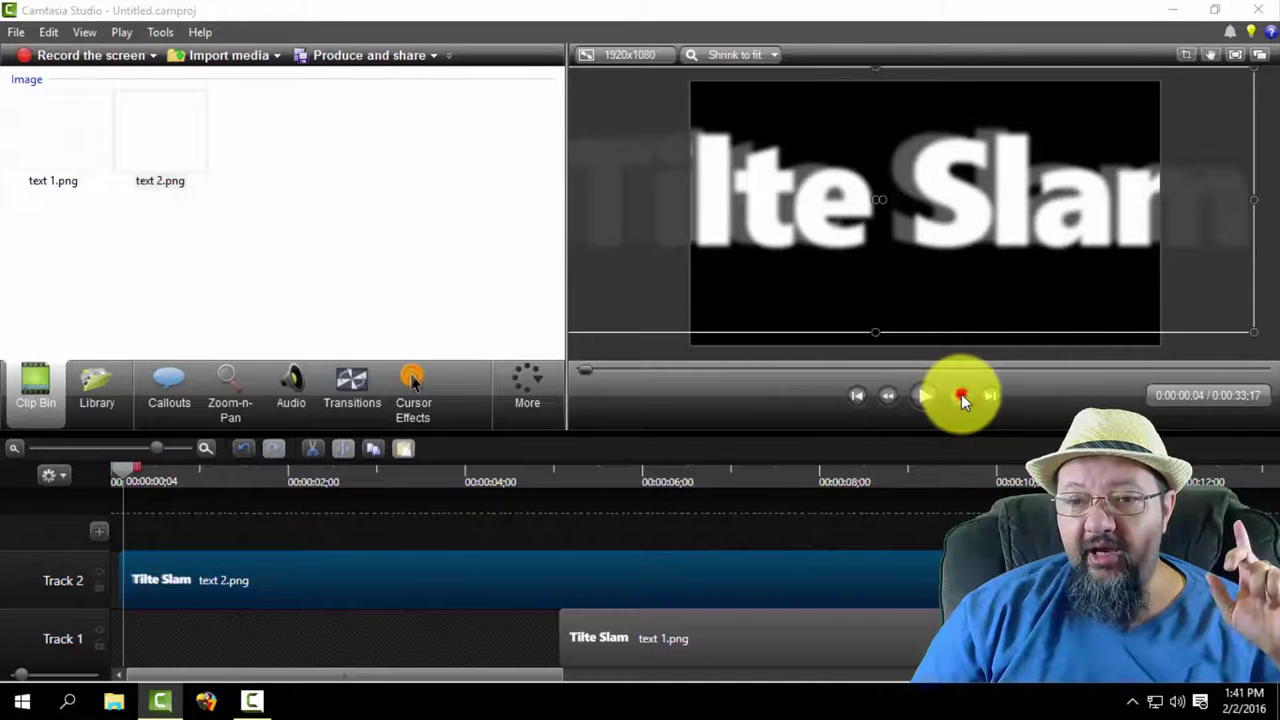
left_click(961, 394)
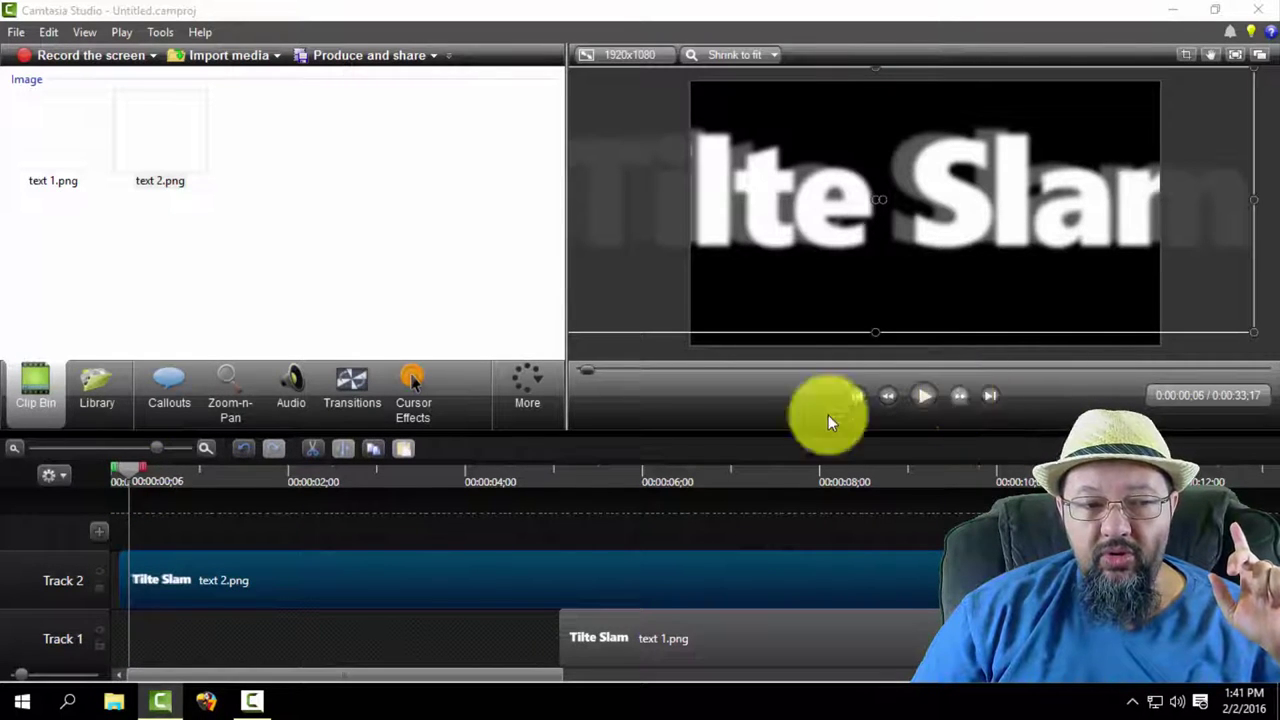
left_click_drag(158, 442, 218, 454)
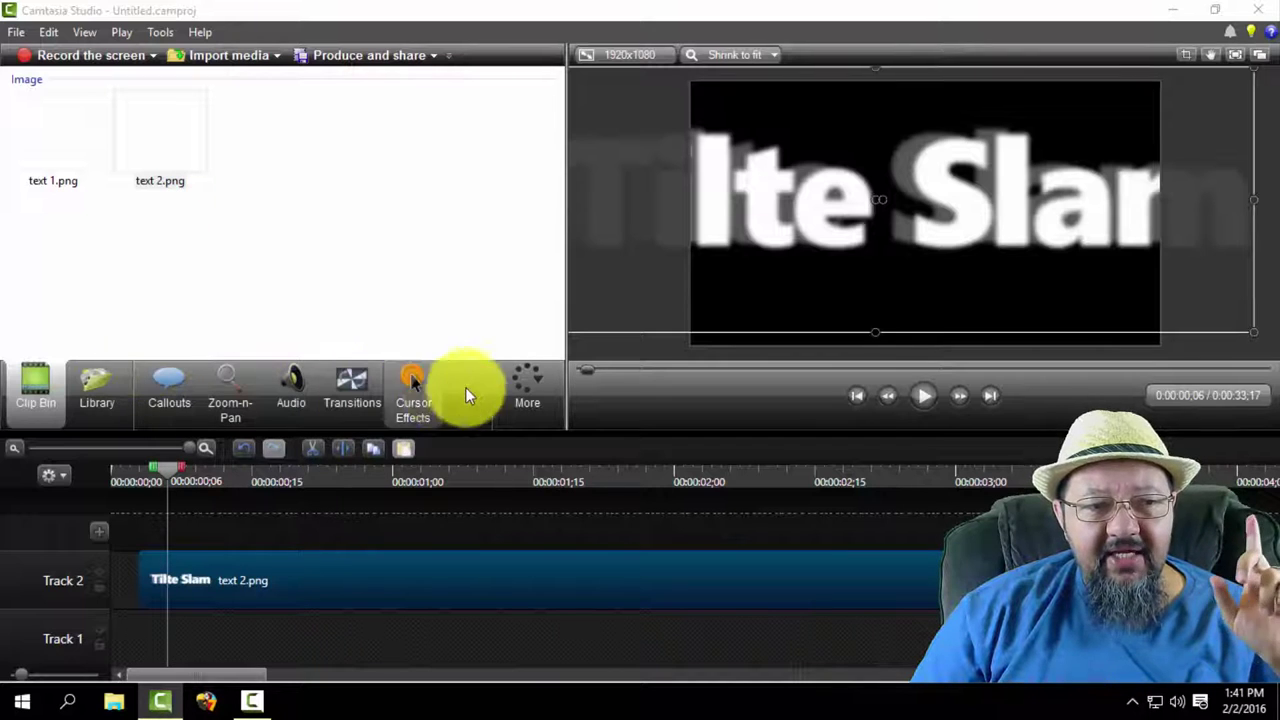
left_click(516, 390)
left_click(522, 420)
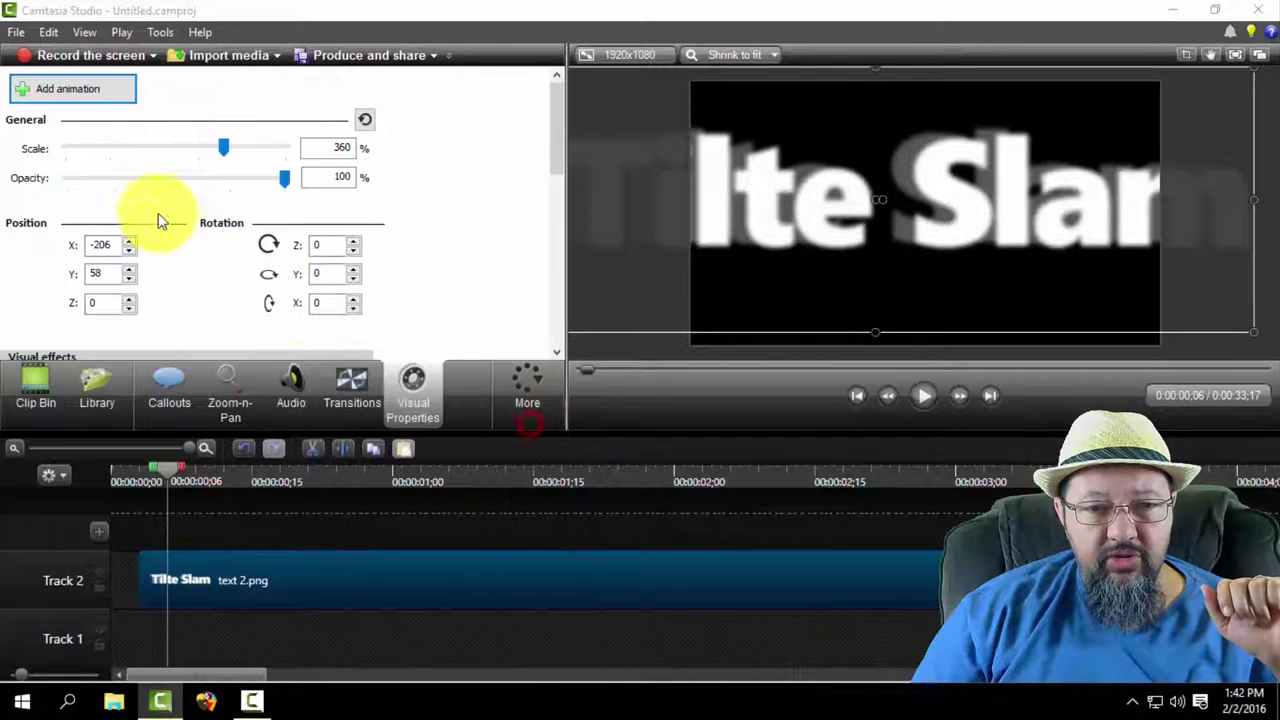
left_click(96, 92)
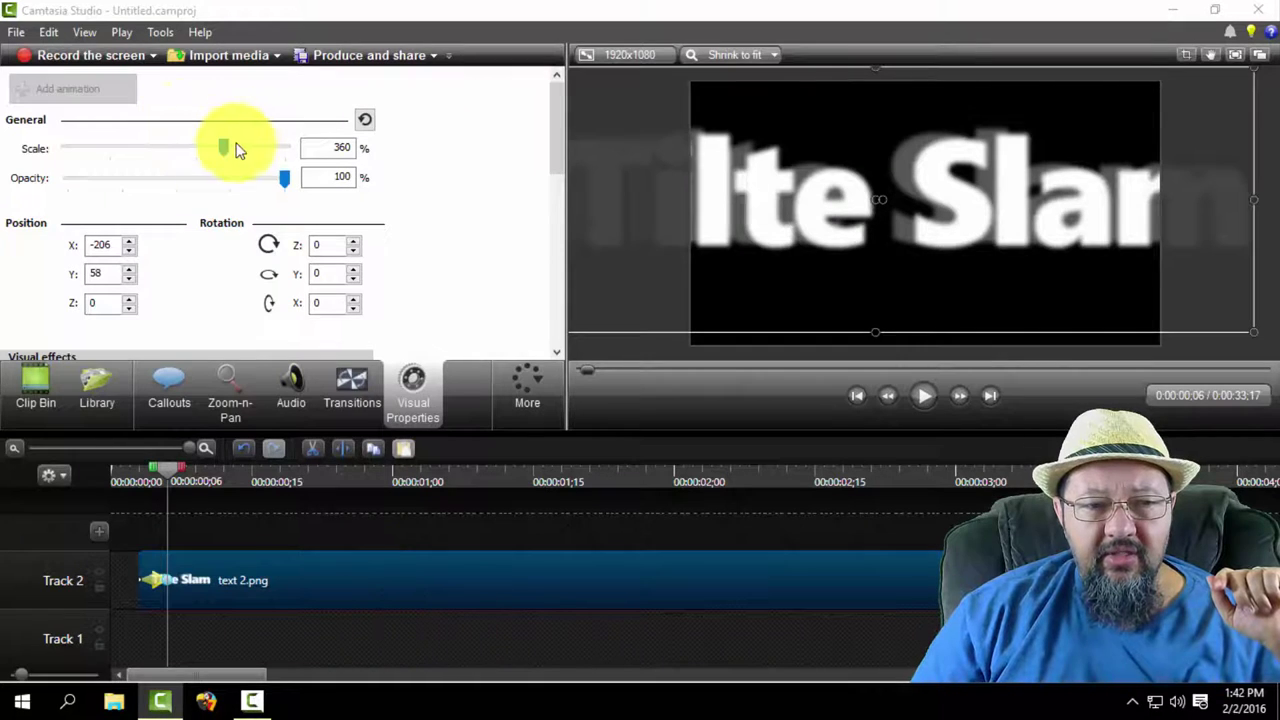
left_click_drag(226, 150, 111, 133)
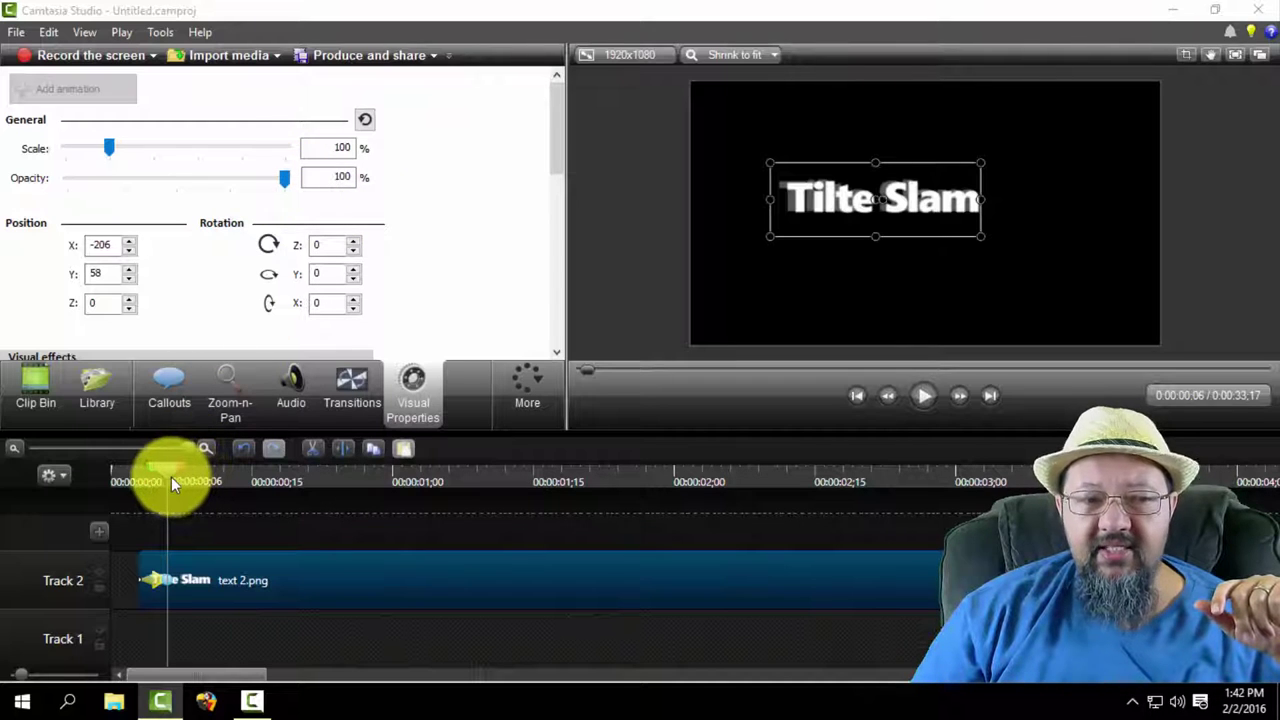
Play the shrinking title animation from the timeline start twice.
left_click_drag(167, 468, 100, 468)
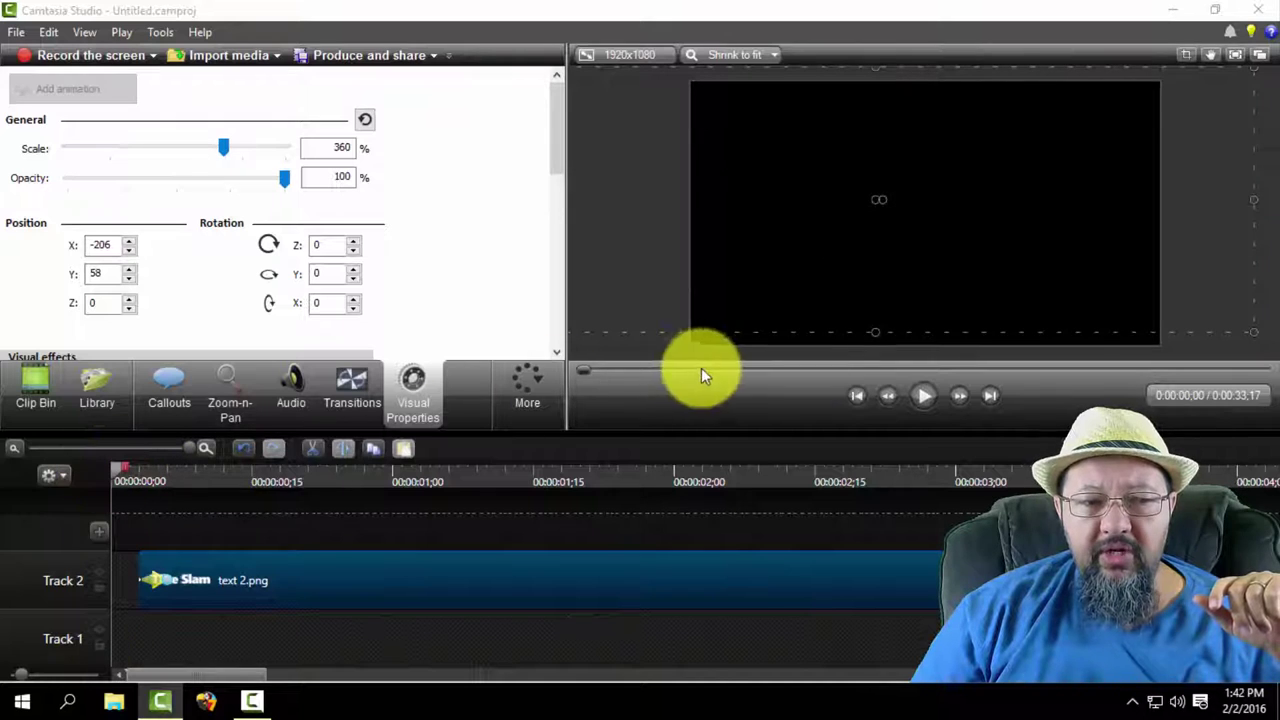
left_click(929, 398)
left_click(929, 398)
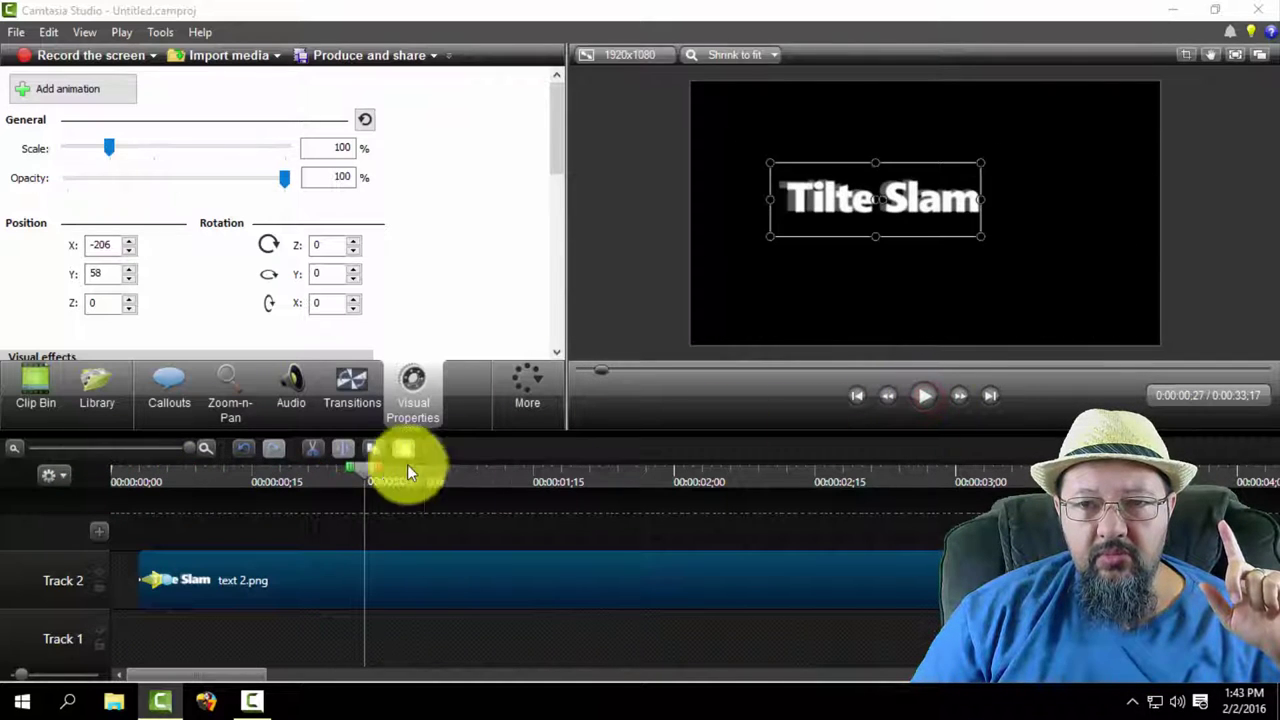
left_click_drag(367, 467, 106, 472)
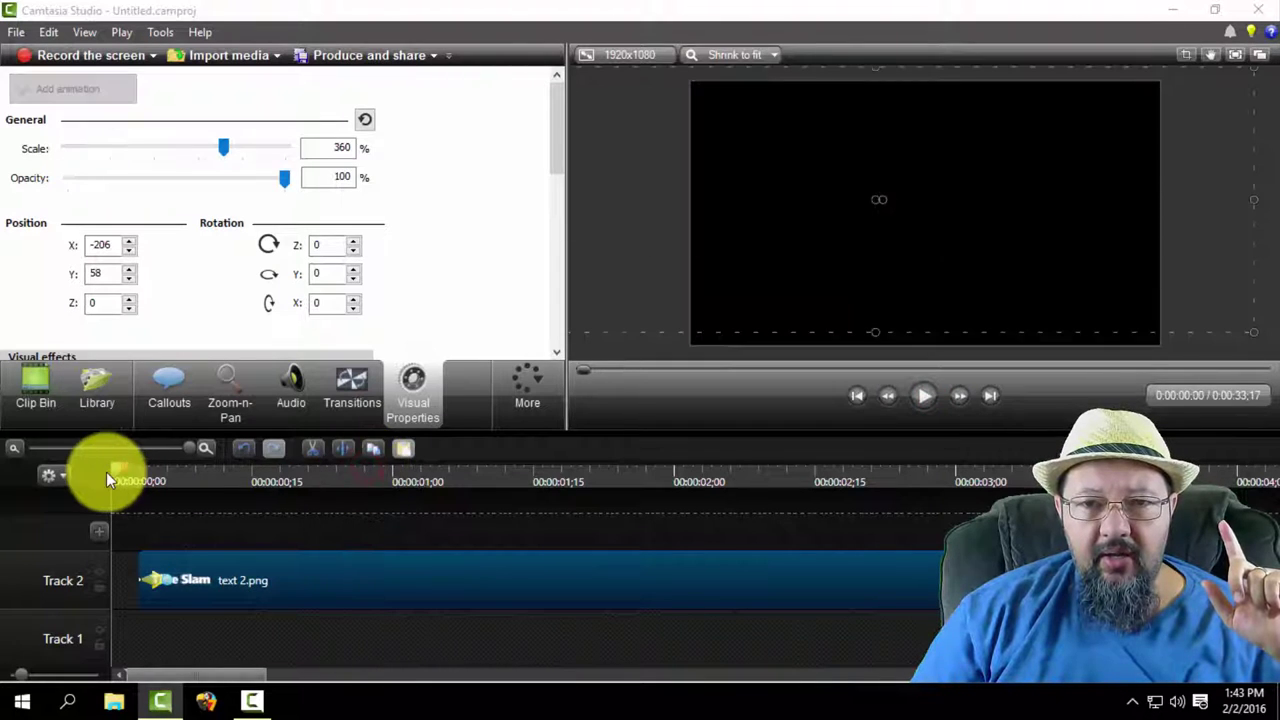
left_click(925, 393)
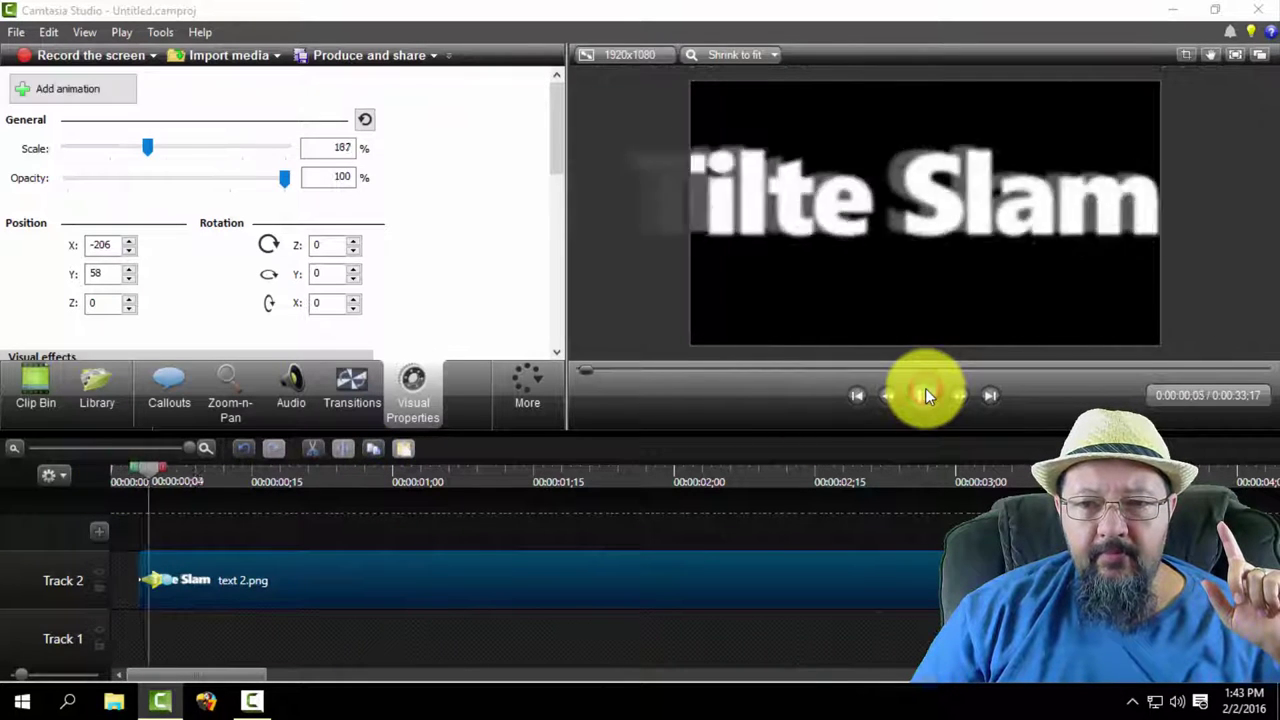
left_click(925, 393)
Set the opacity of the text 2 title to 48% at frame 3, where its clip starts.
left_click_drag(283, 461, 132, 470)
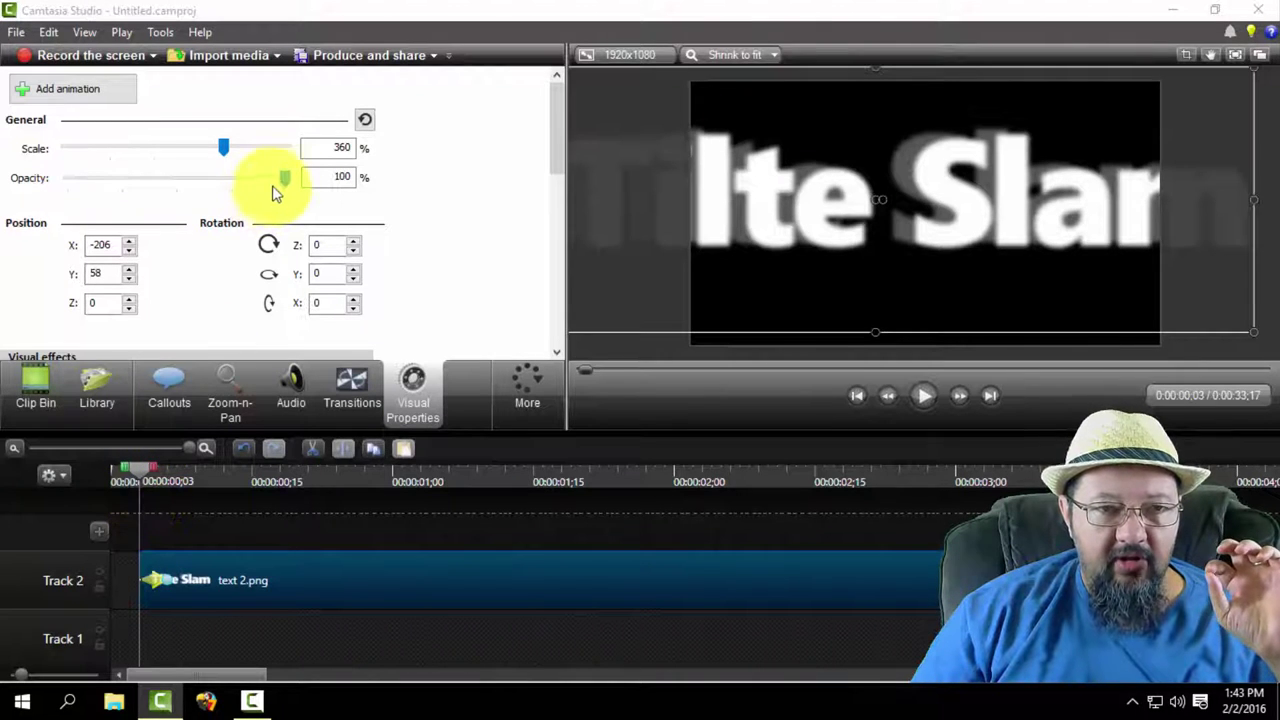
left_click_drag(286, 177, 174, 176)
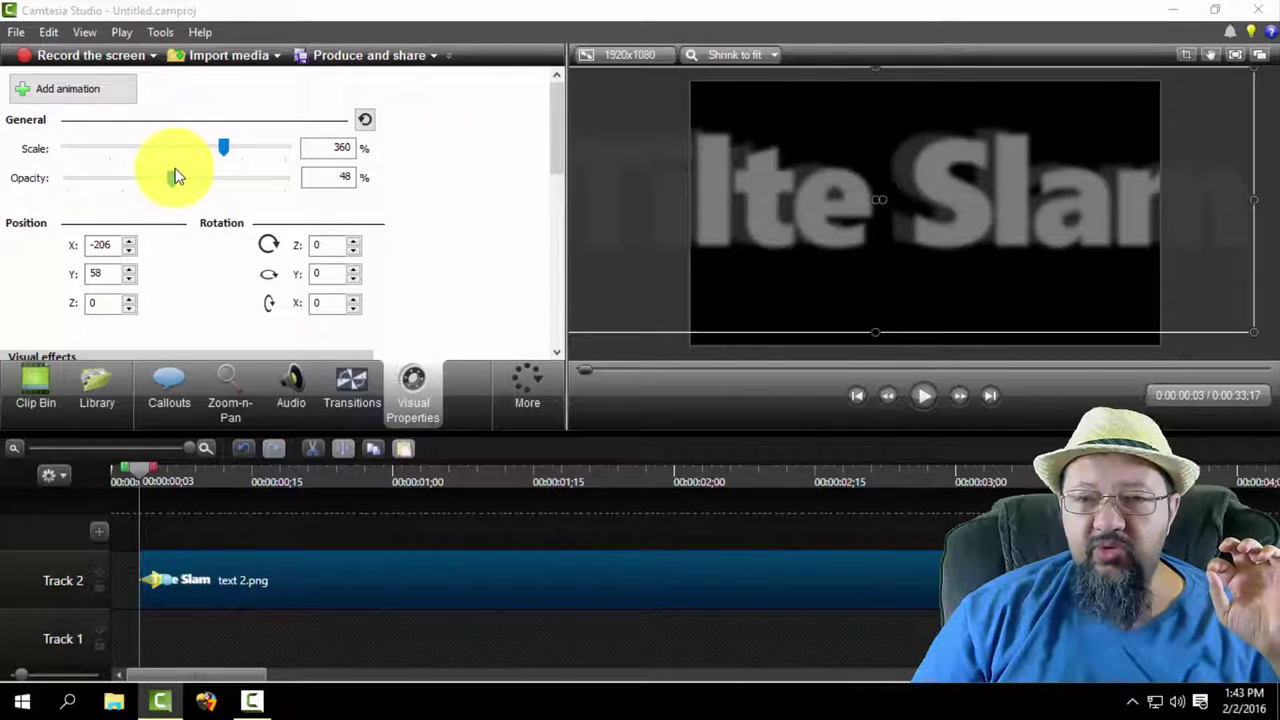
left_click(139, 452)
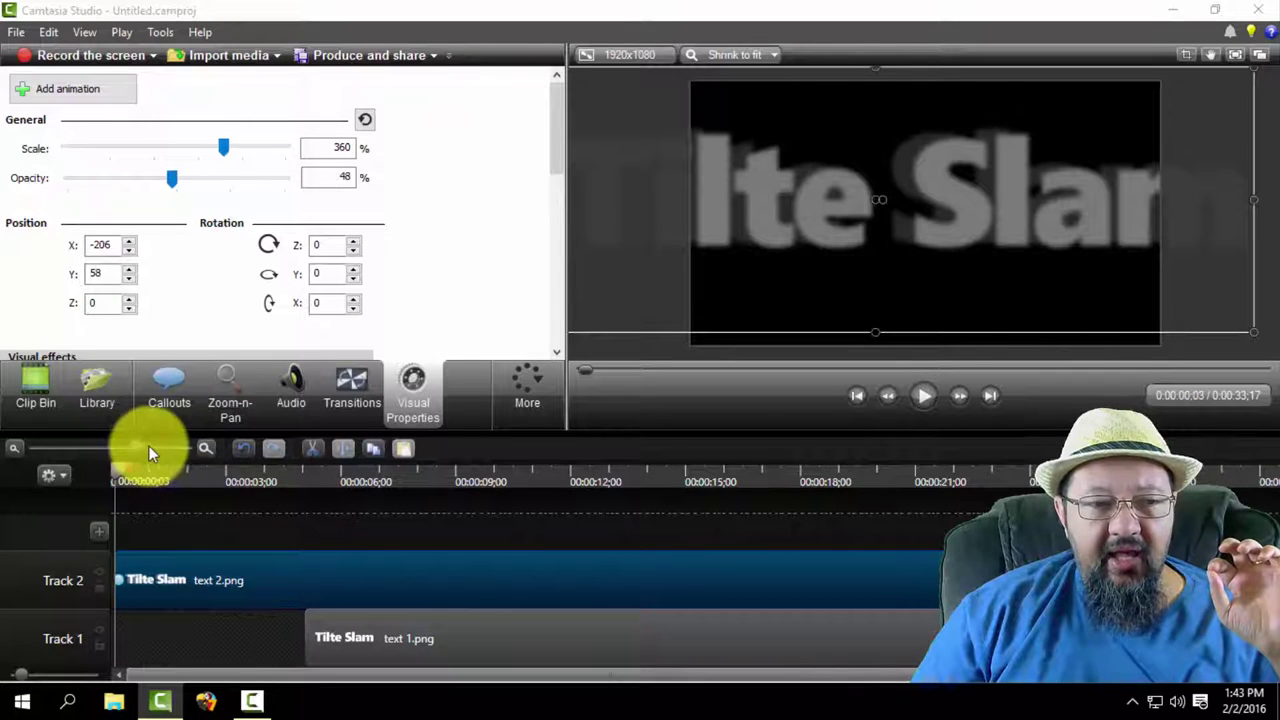
Center the shrunken text 2 title on the canvas at X 0, Y 0, at frame 8 after the animation.
left_click_drag(140, 450, 194, 468)
left_click(166, 580)
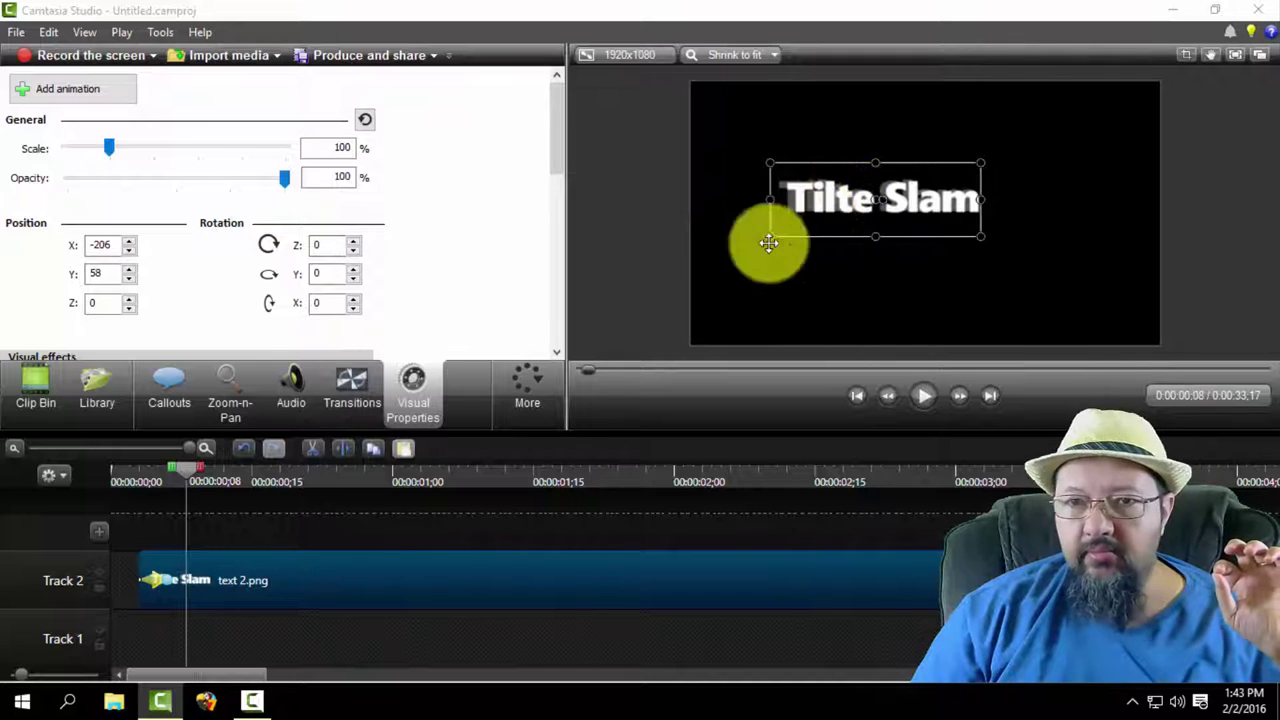
left_click_drag(840, 201, 889, 214)
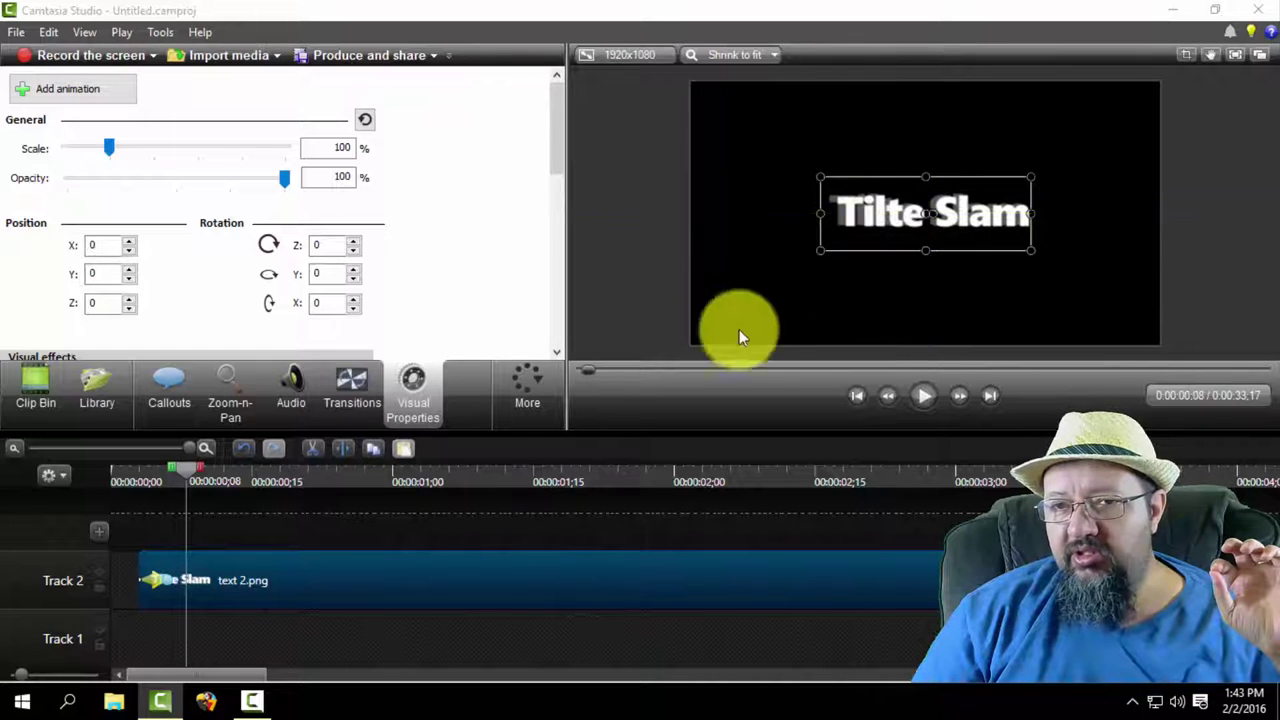
Play the timeline from its start to preview the title's scale, opacity and position animation.
left_click_drag(187, 468, 52, 471)
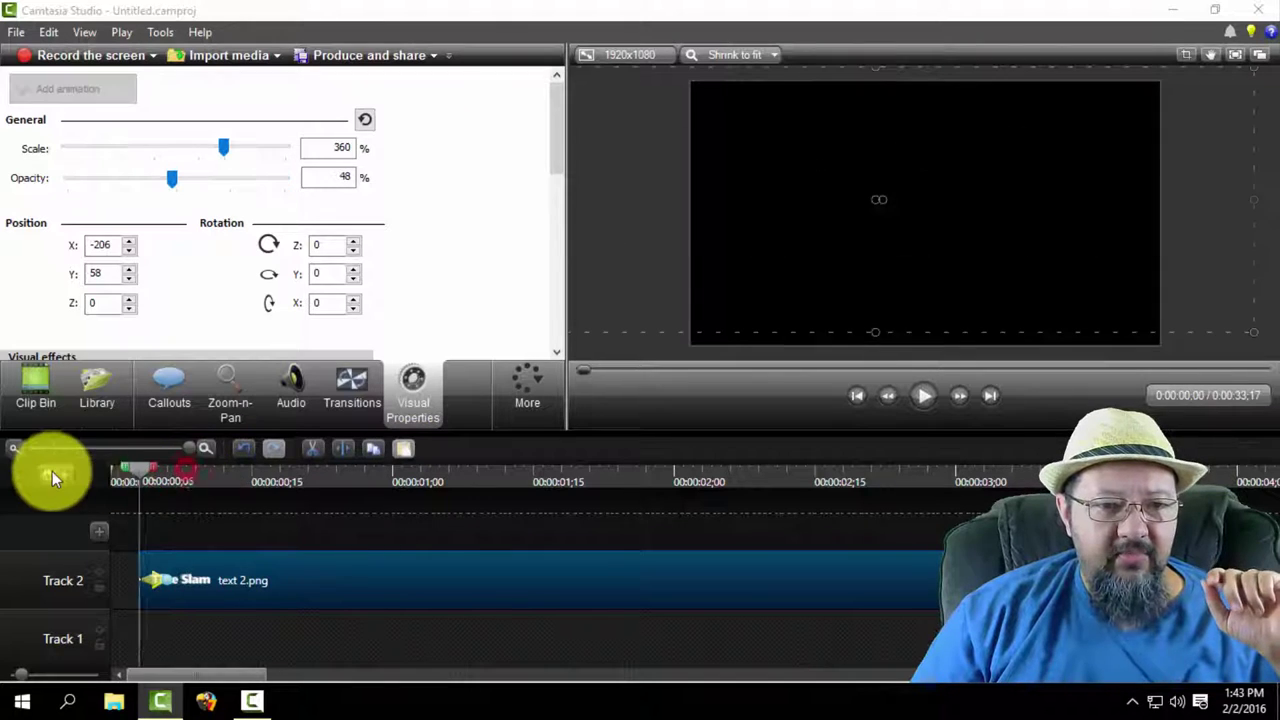
left_click(917, 394)
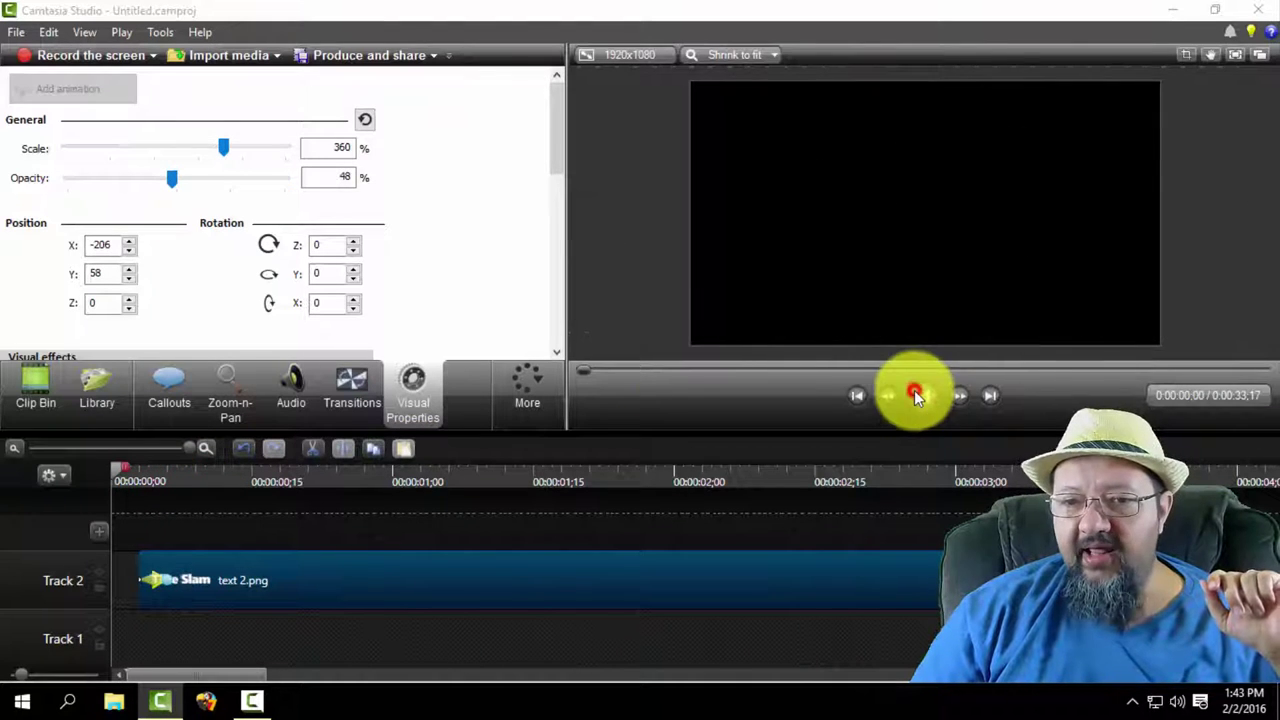
left_click(914, 394)
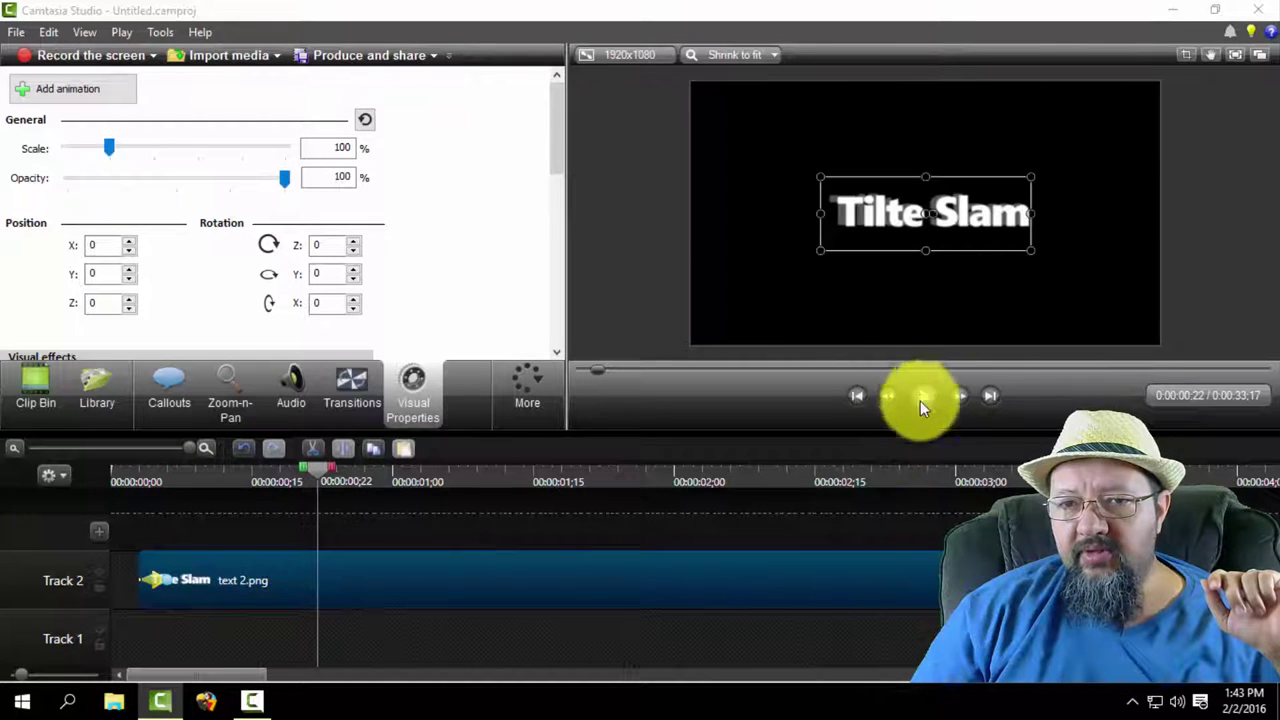
Split the text 2 clip at frame 7, just after its animation, and delete the remaining part.
left_click(141, 486)
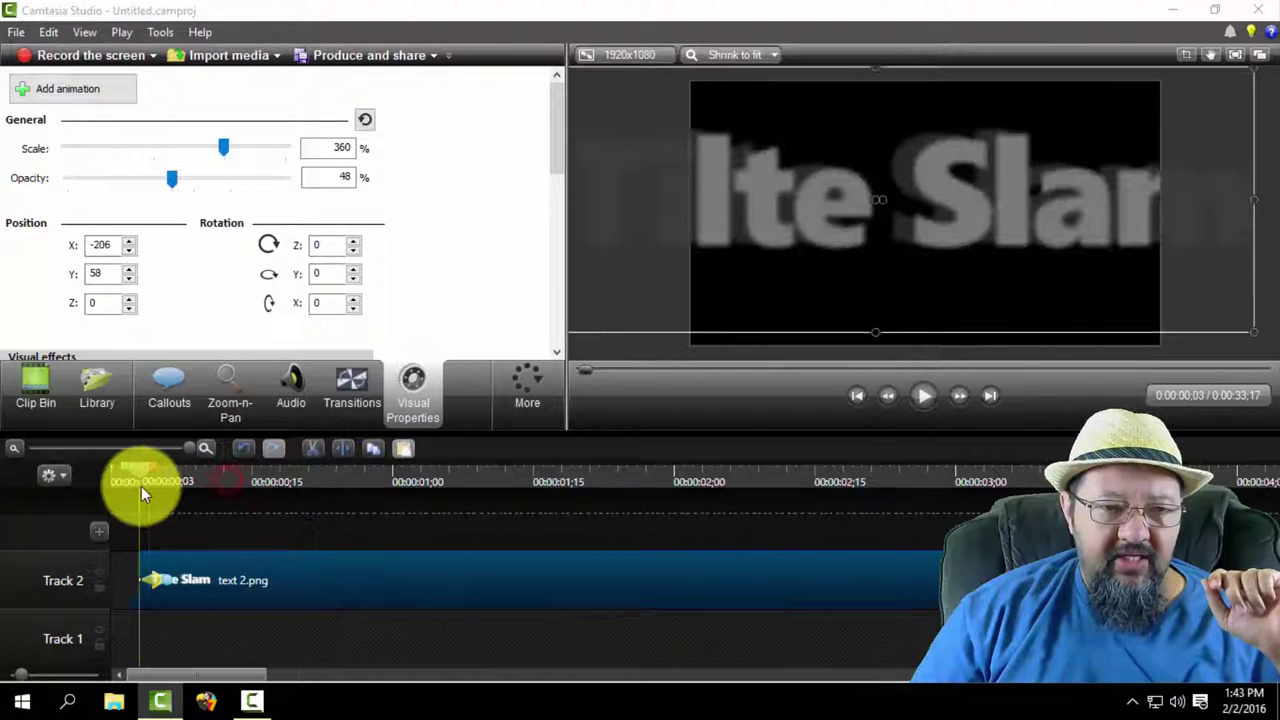
left_click(957, 396)
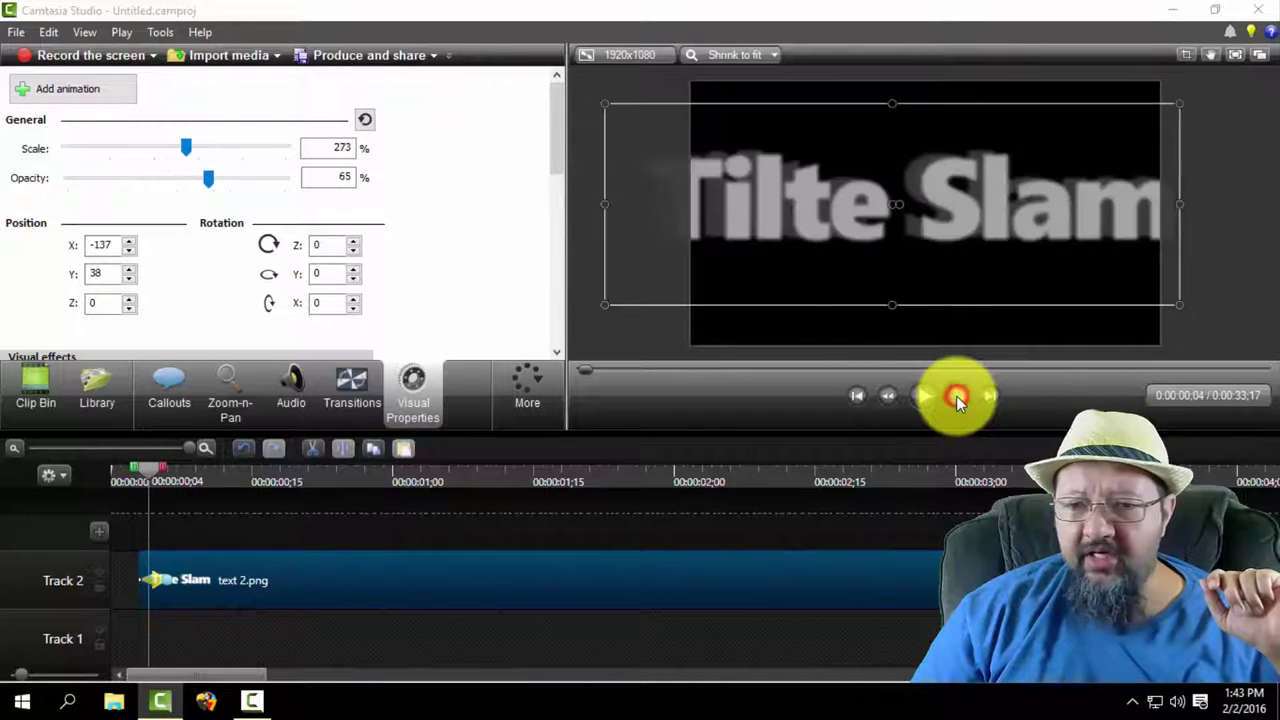
left_click(956, 396)
left_click(956, 396)
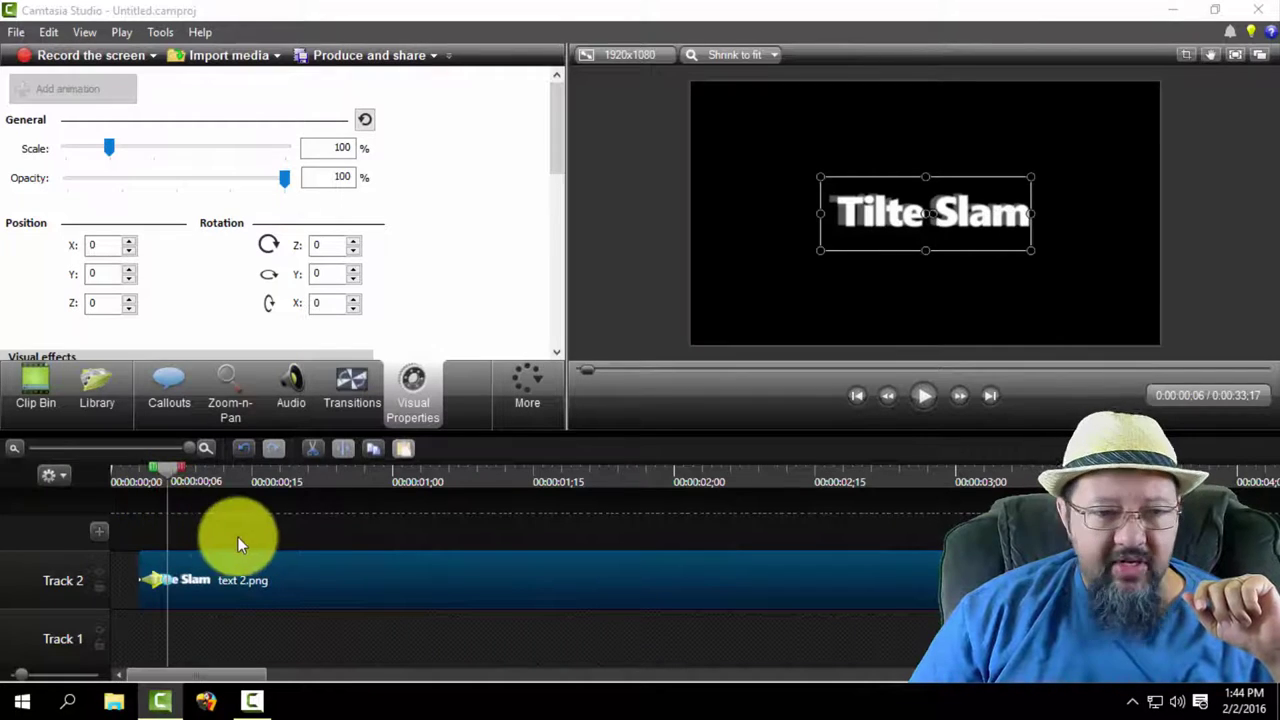
left_click(962, 395)
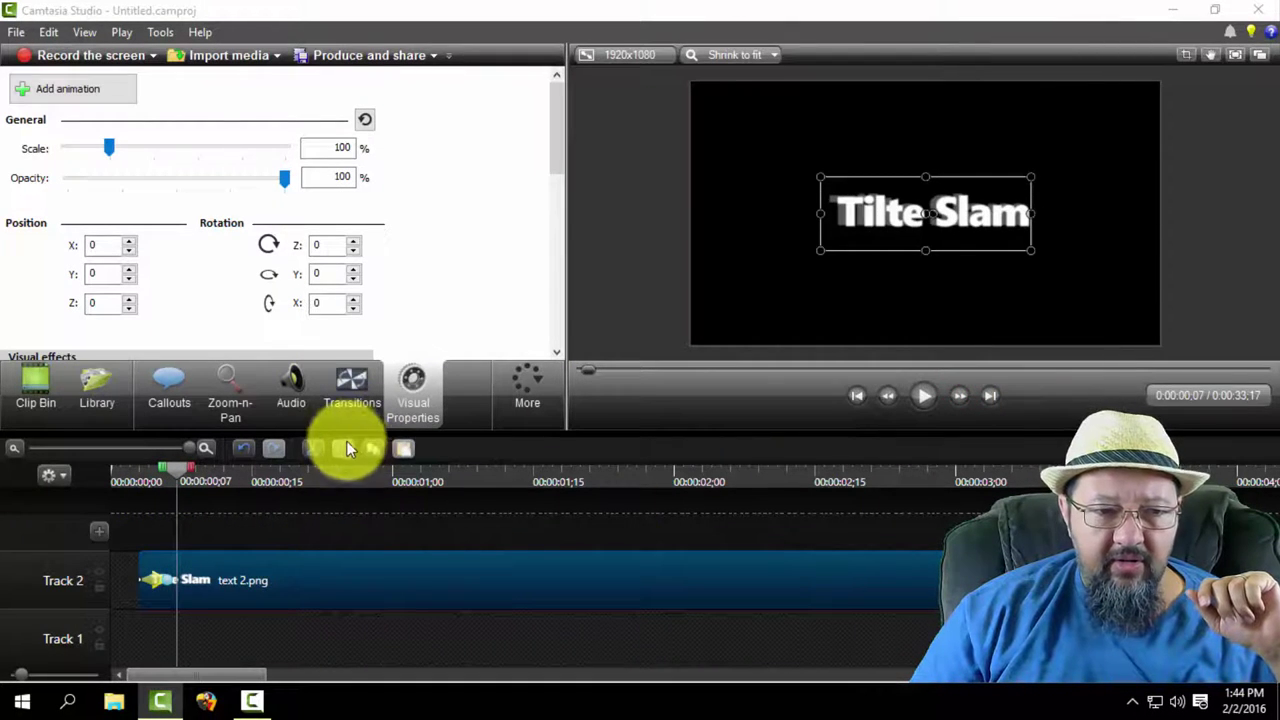
left_click(342, 452)
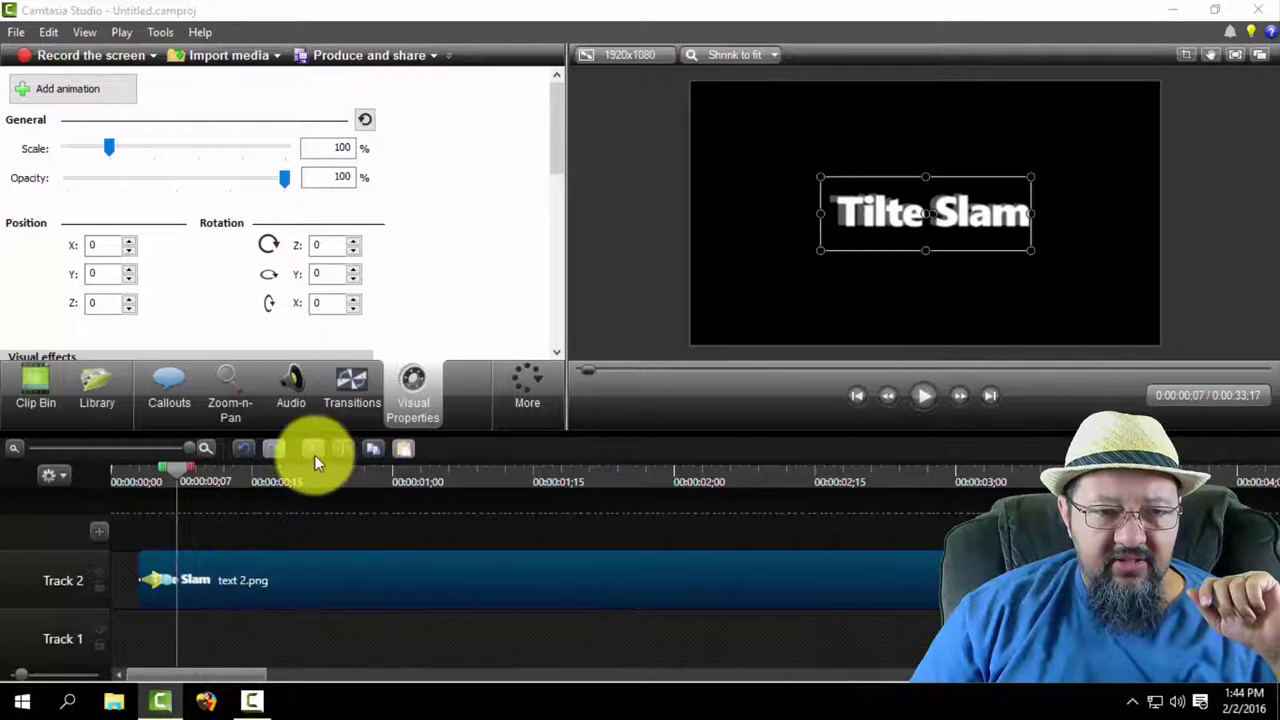
left_click(338, 446)
left_click(247, 587)
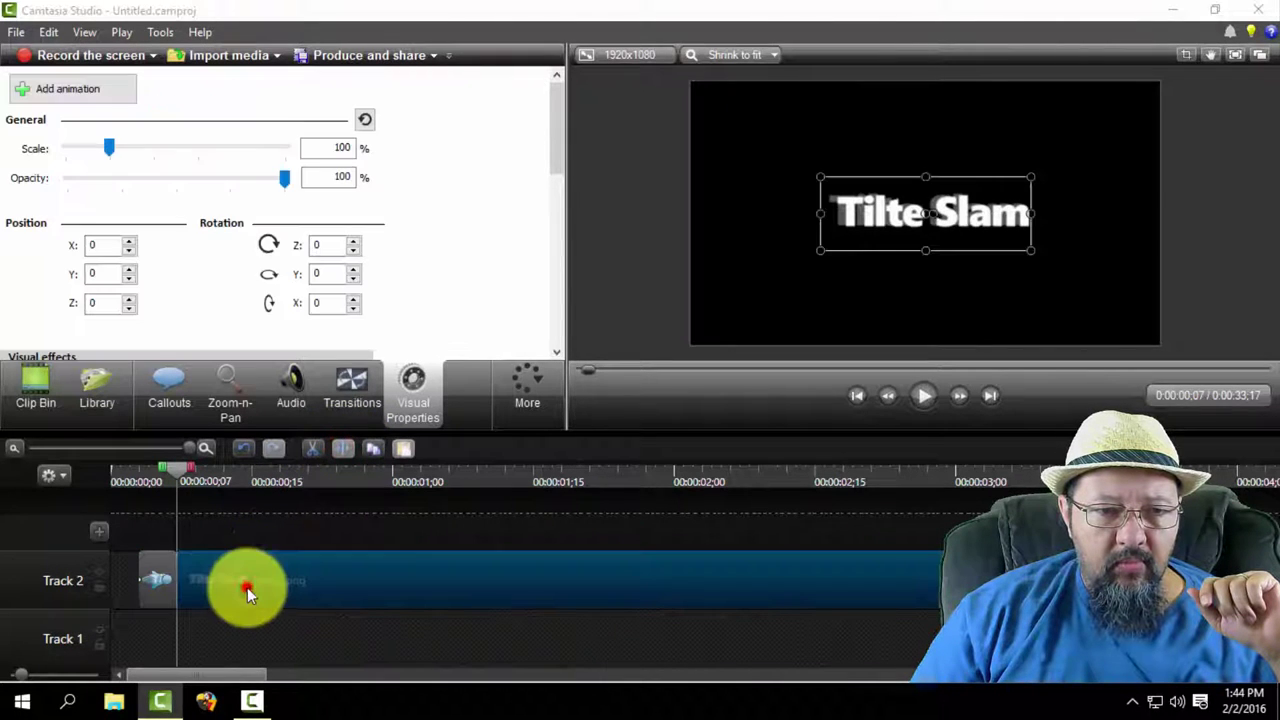
key("Delete")
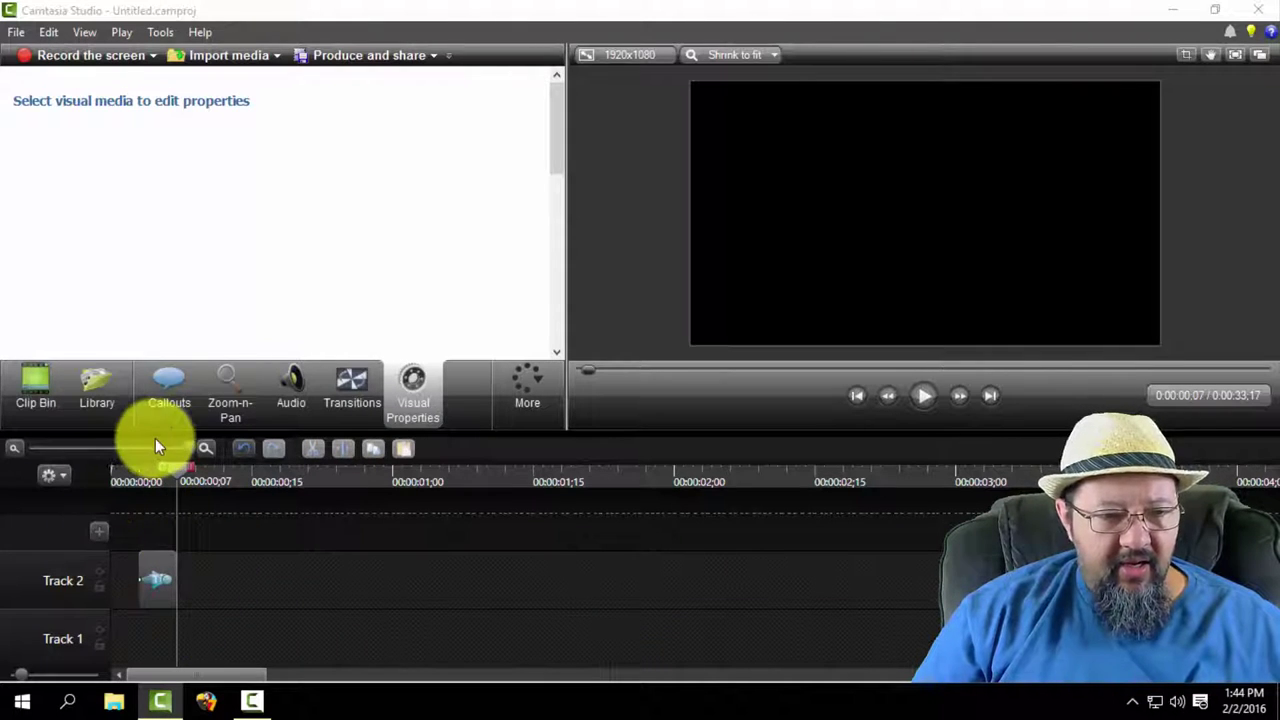
Move the text 1 clip on Track 1 to the timeline start and place the playhead at frame 6.
left_click_drag(191, 449, 153, 446)
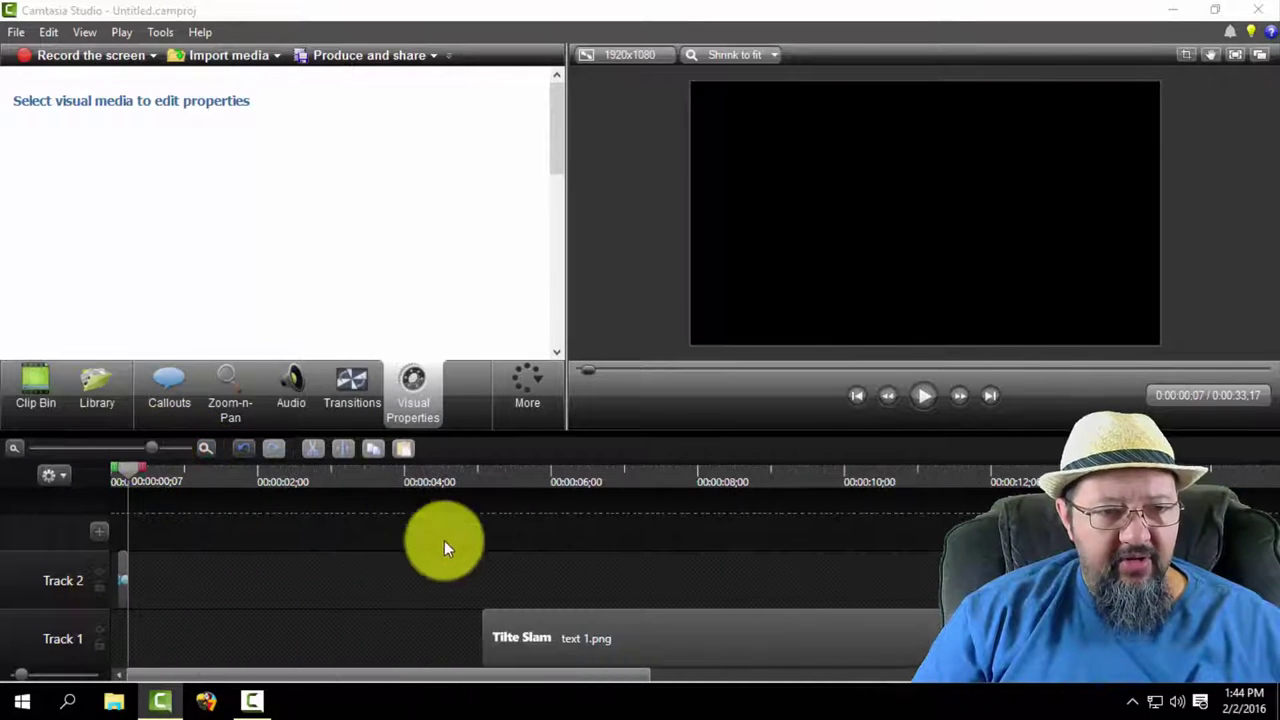
left_click_drag(533, 626, 106, 631)
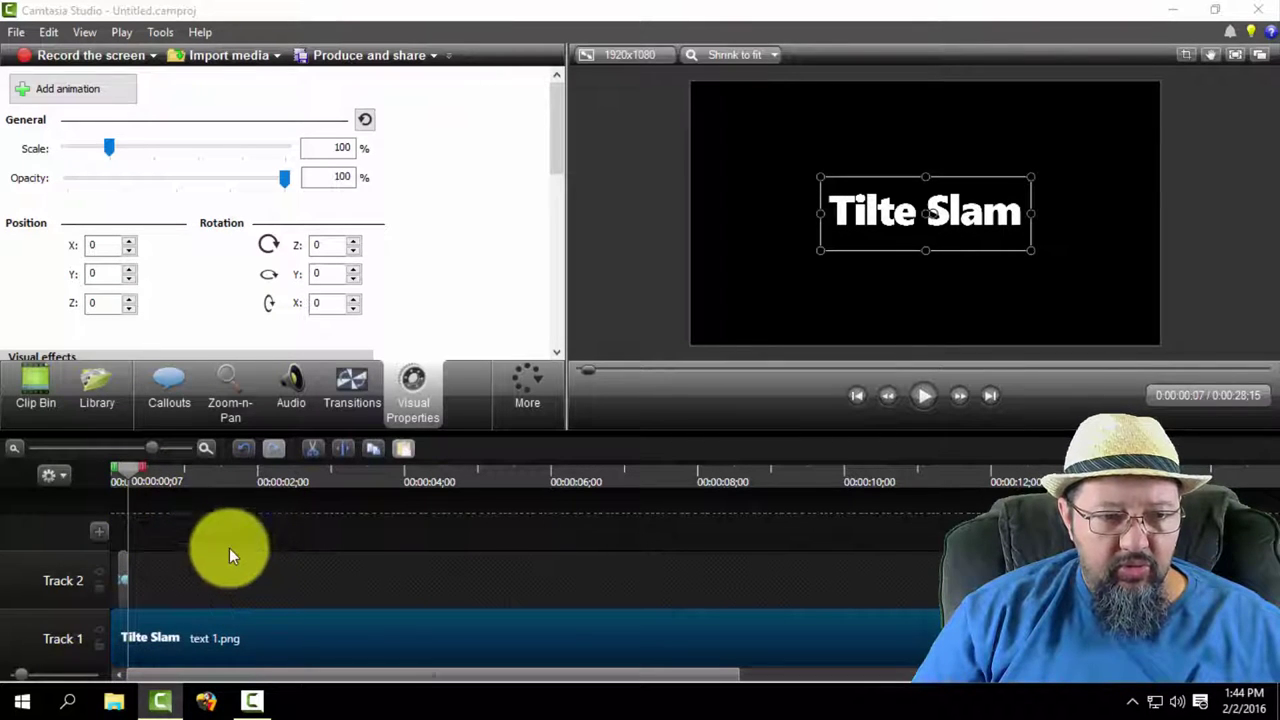
left_click(884, 394)
Move the text 1 clip to a new Track 3 above text 2 and position its title over the blurred one at X 37, Y -4.
scroll(948, 217, "up", 1)
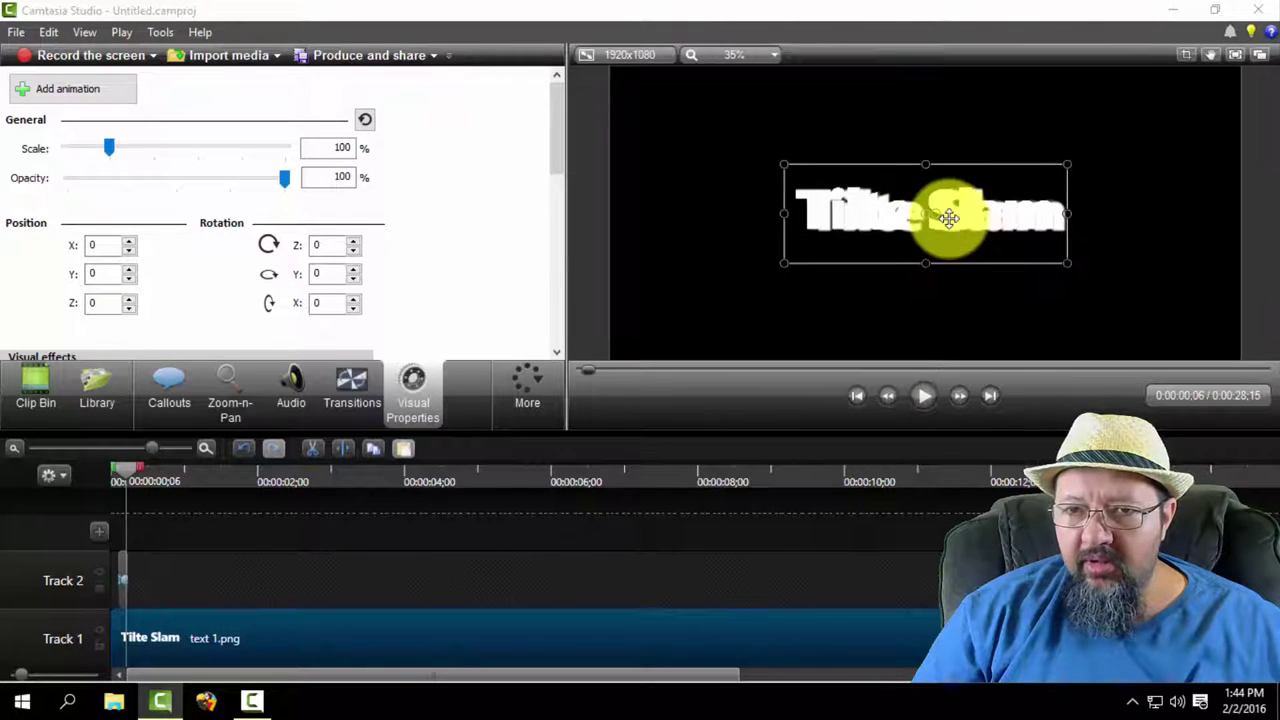
left_click(300, 630)
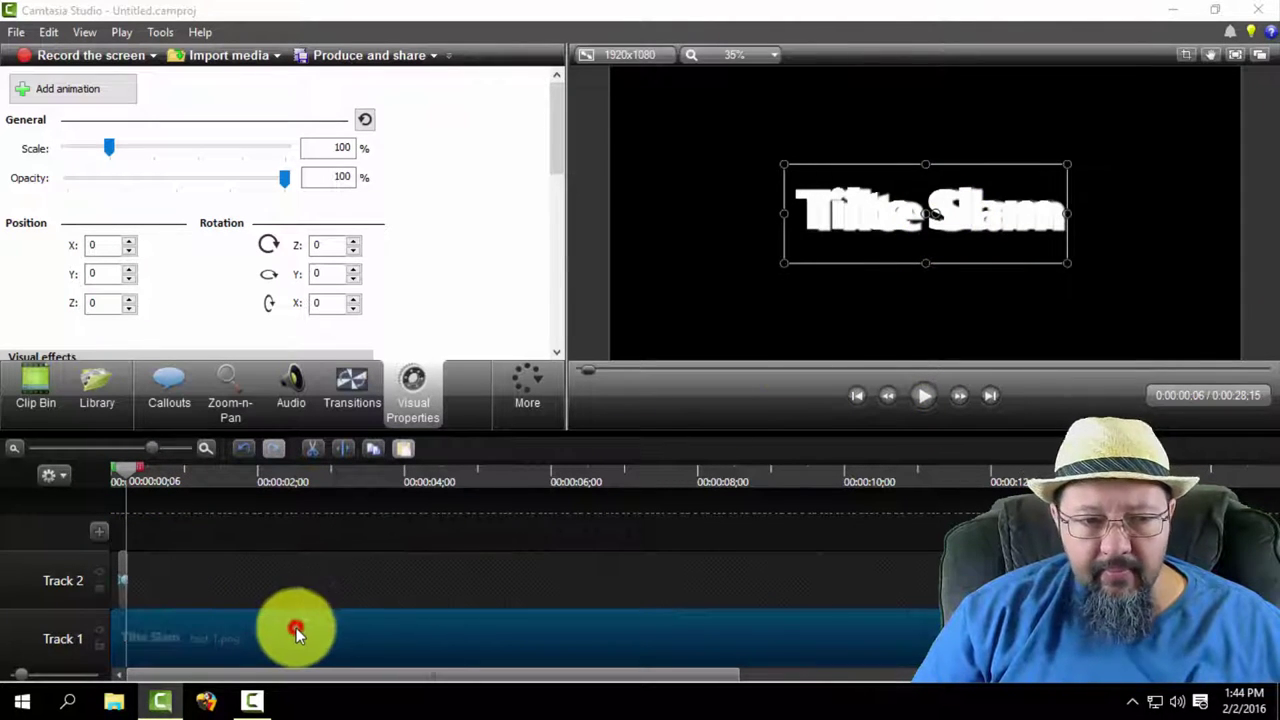
scroll(877, 286, "up", 2)
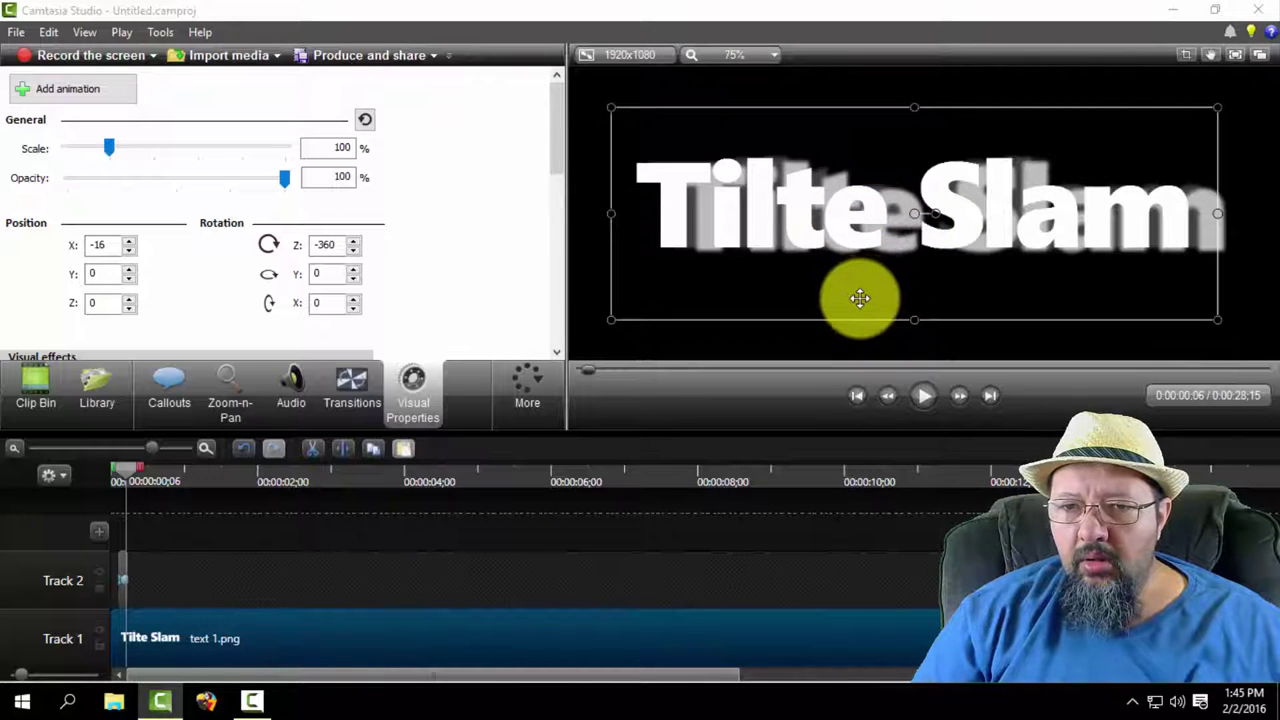
left_click_drag(305, 620, 256, 535)
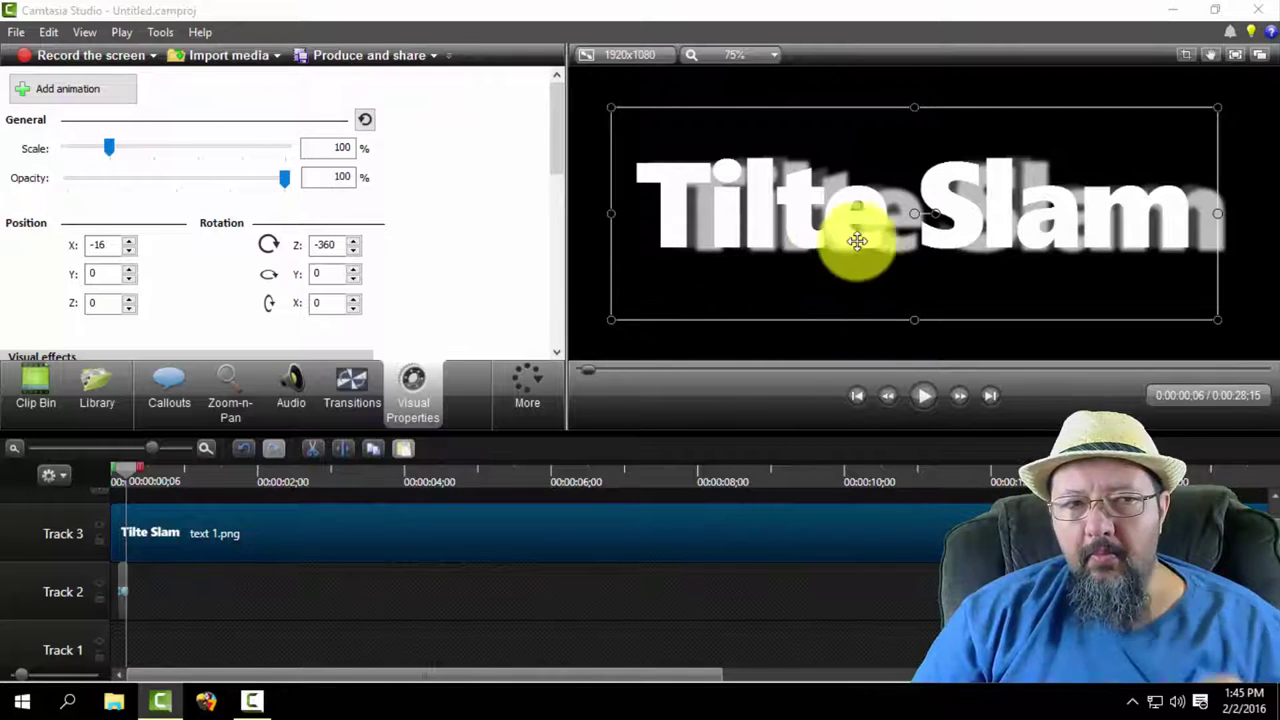
left_click_drag(794, 280, 831, 286)
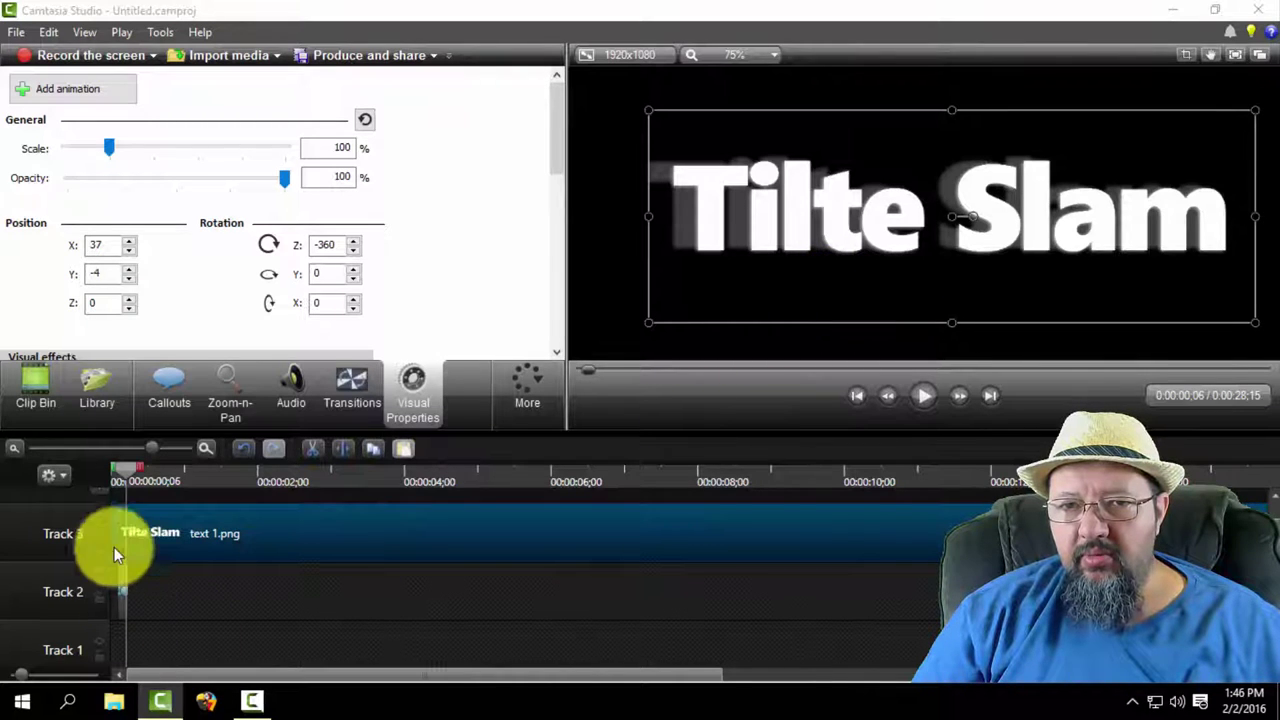
Move the text 1 clip down to Track 1 directly after the text 2 clip and play the title transition from the start twice.
left_click_drag(140, 531, 155, 657)
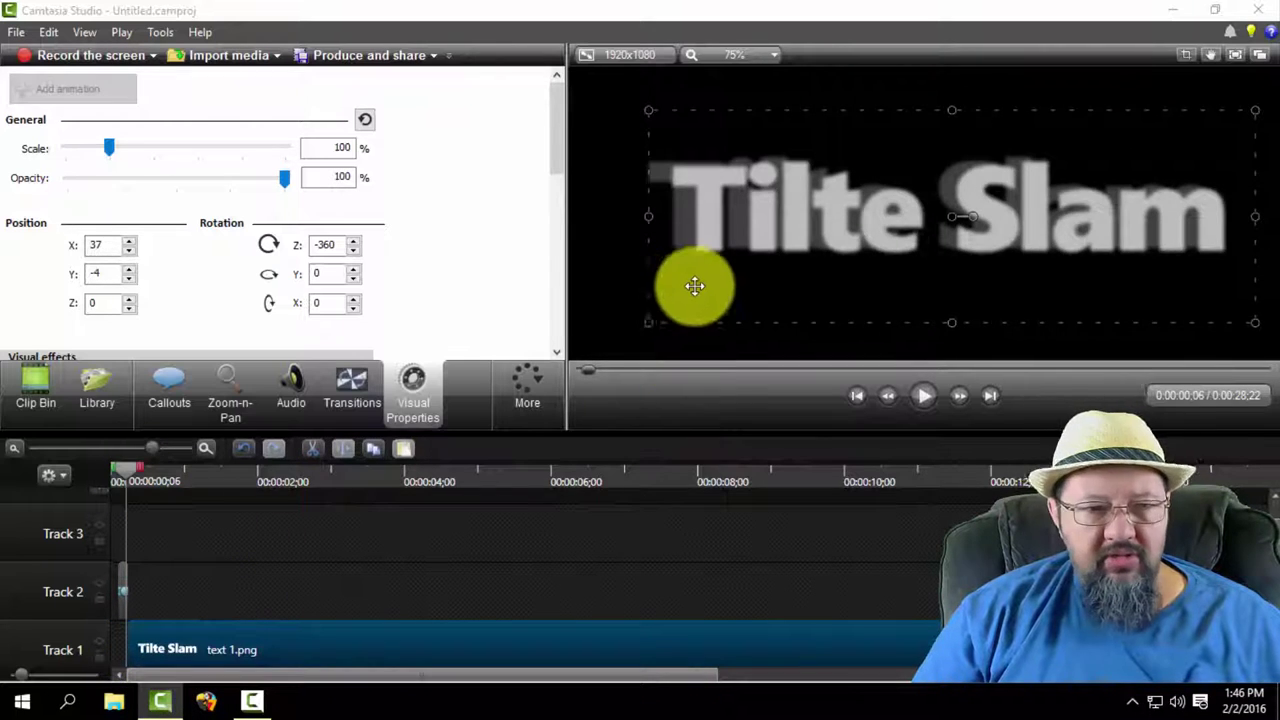
scroll(695, 287, "down", 3)
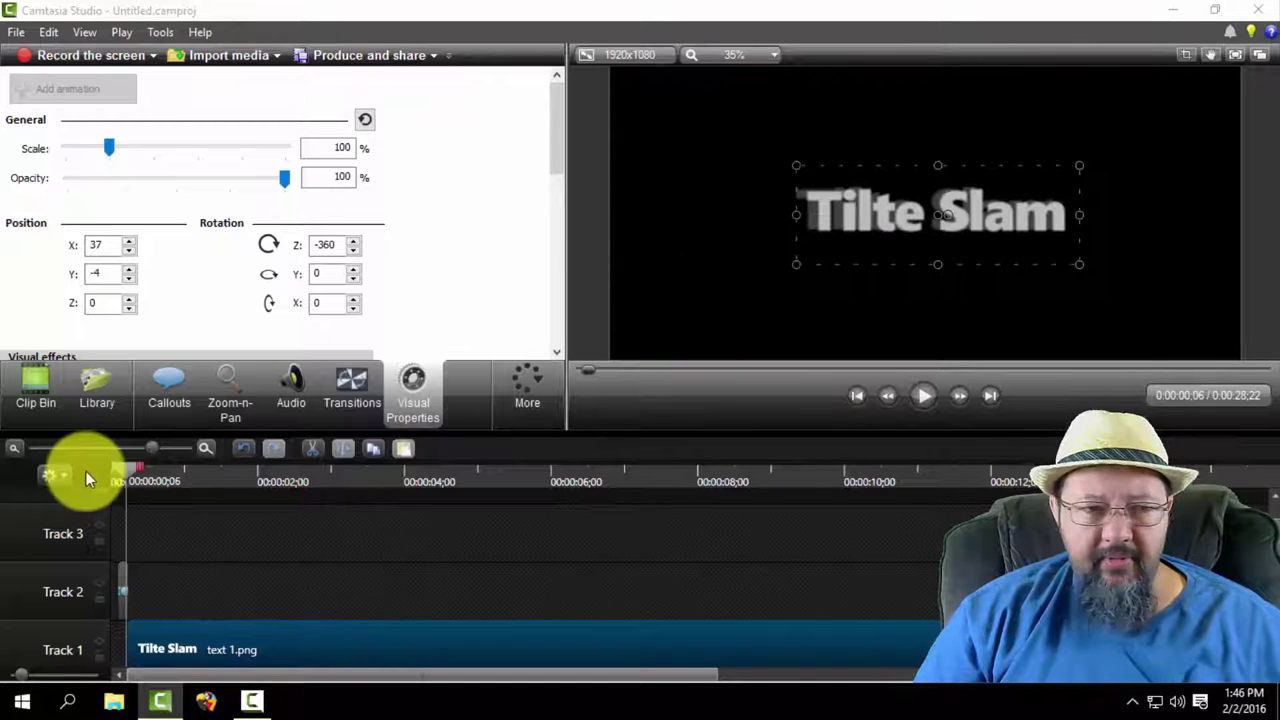
left_click_drag(115, 467, 112, 467)
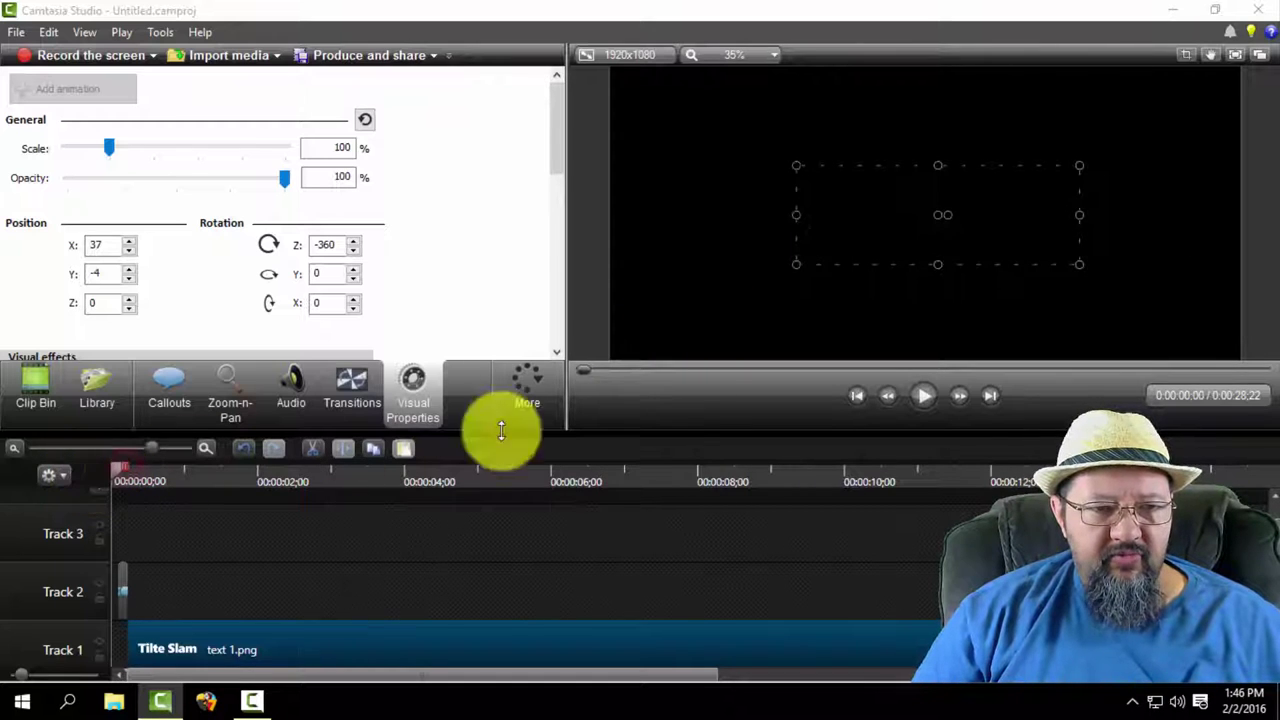
left_click(920, 395)
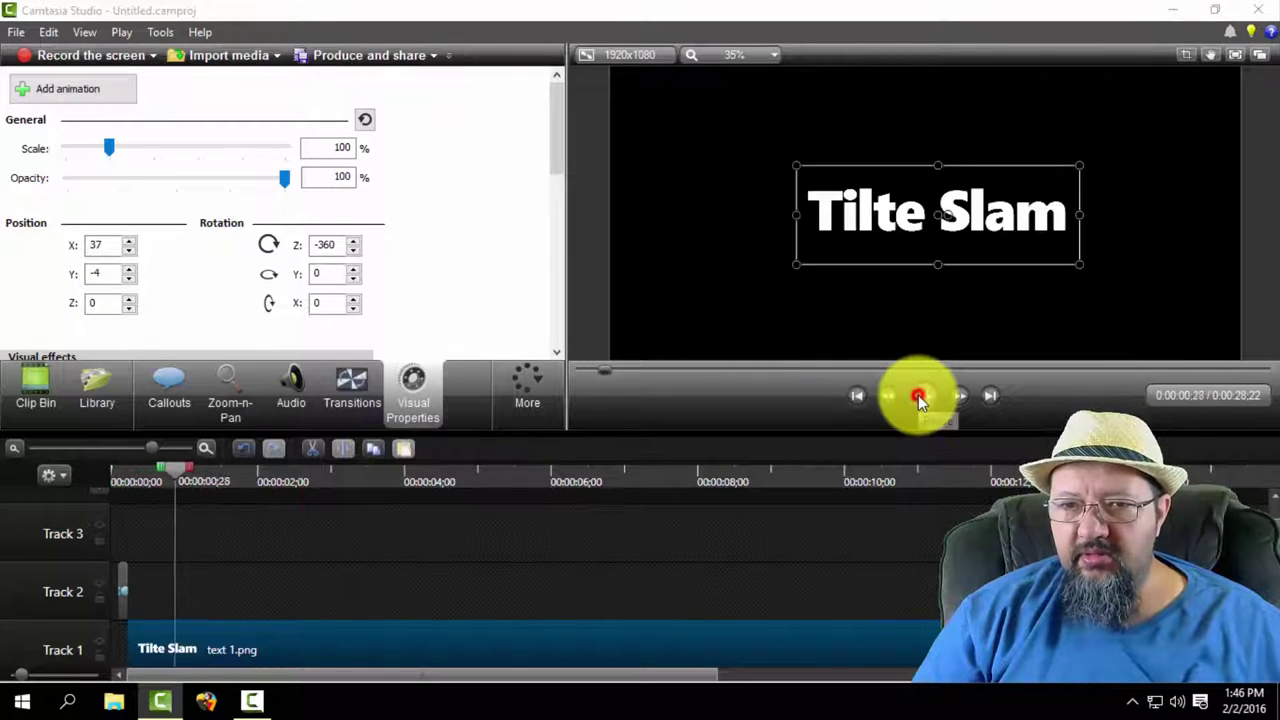
left_click(920, 395)
left_click_drag(171, 478, 127, 476)
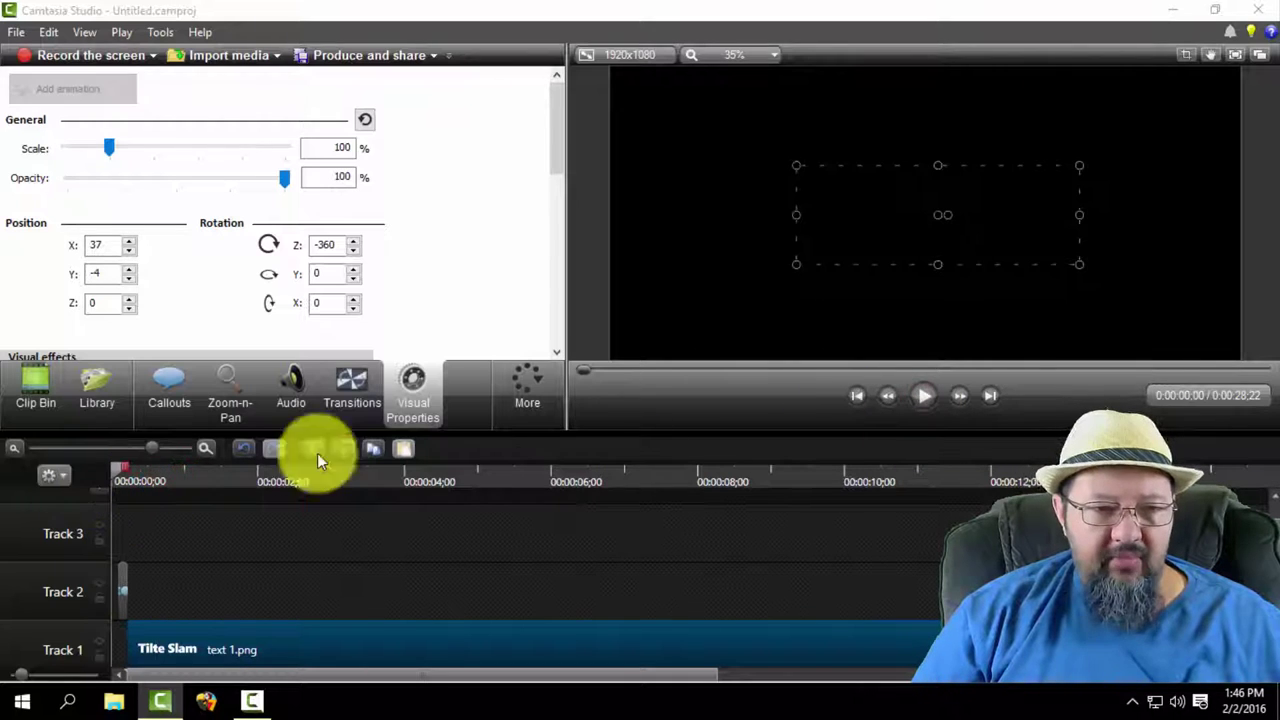
left_click(922, 398)
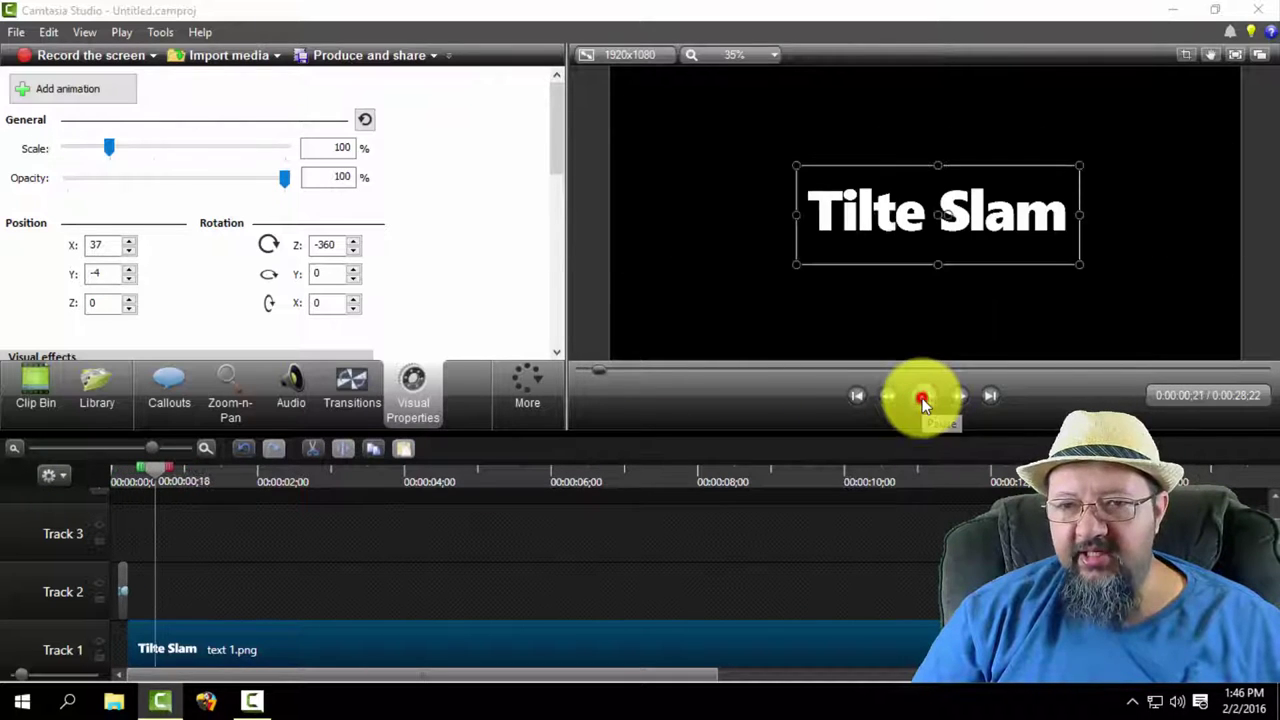
left_click(922, 398)
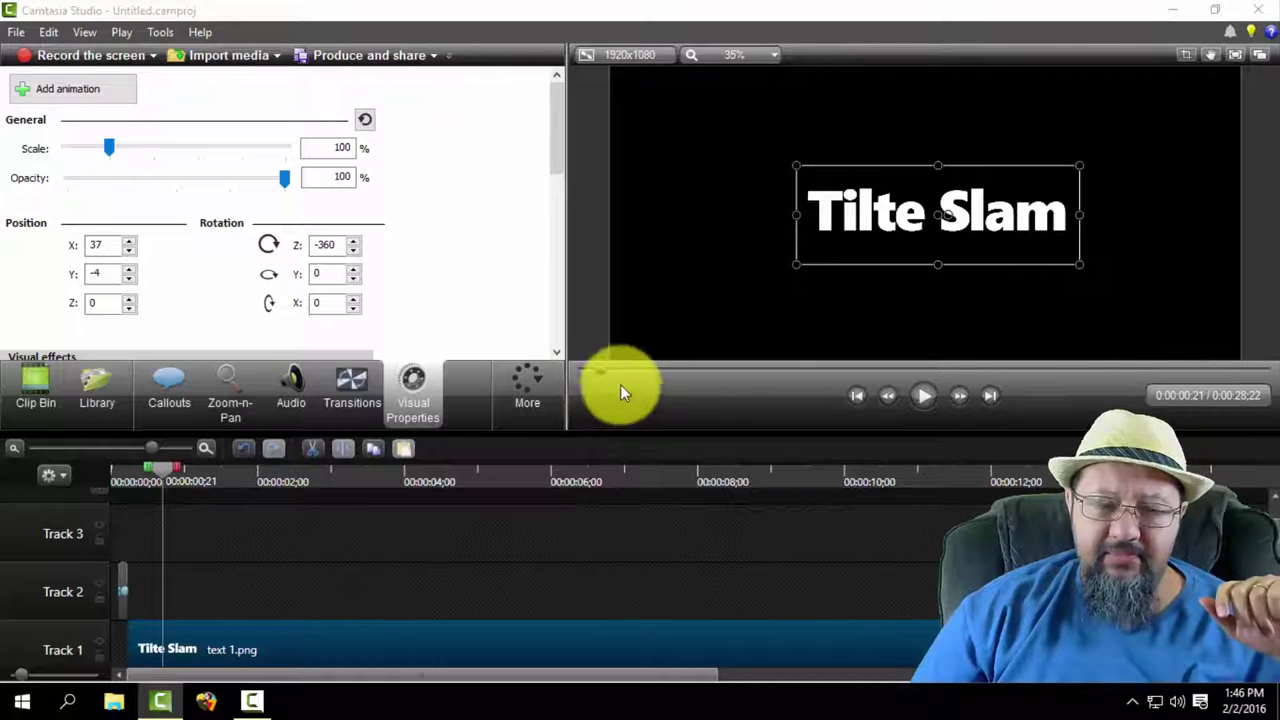
Add an animation to the text 1 clip ending at frame 9 and tilt the title to a Z rotation of -366.
left_click_drag(157, 465, 124, 475)
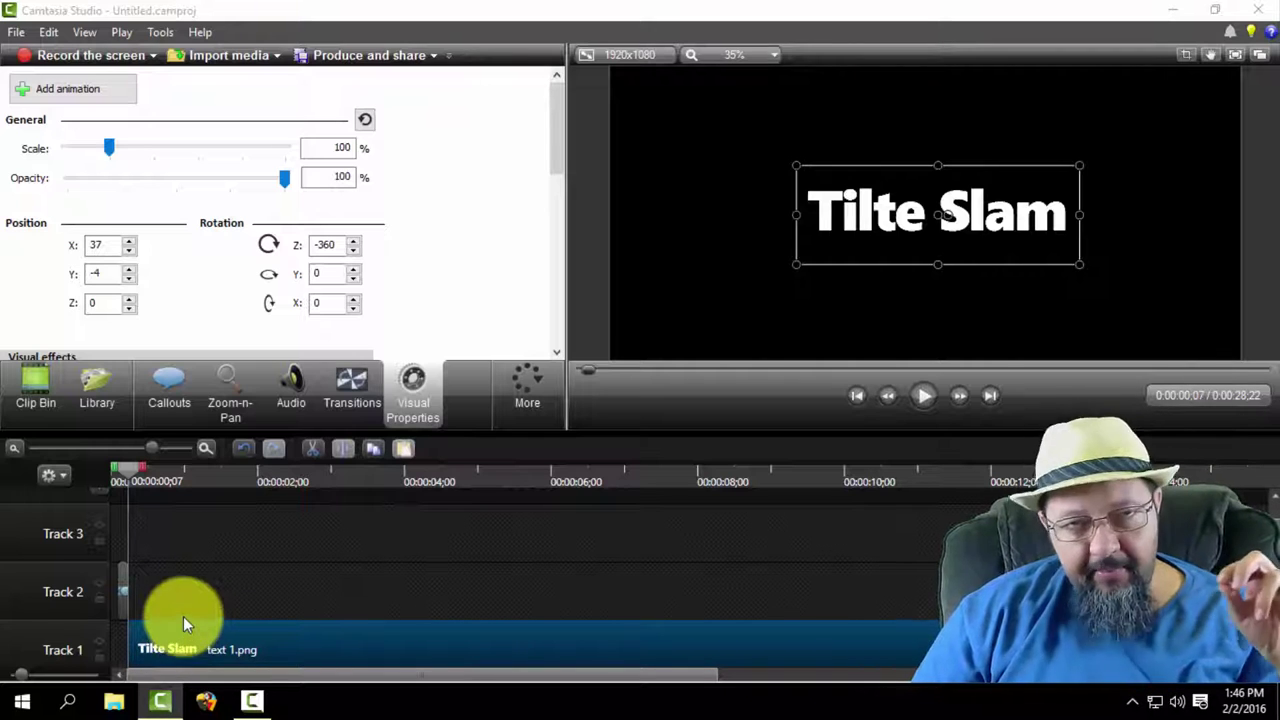
left_click_drag(146, 444, 220, 465)
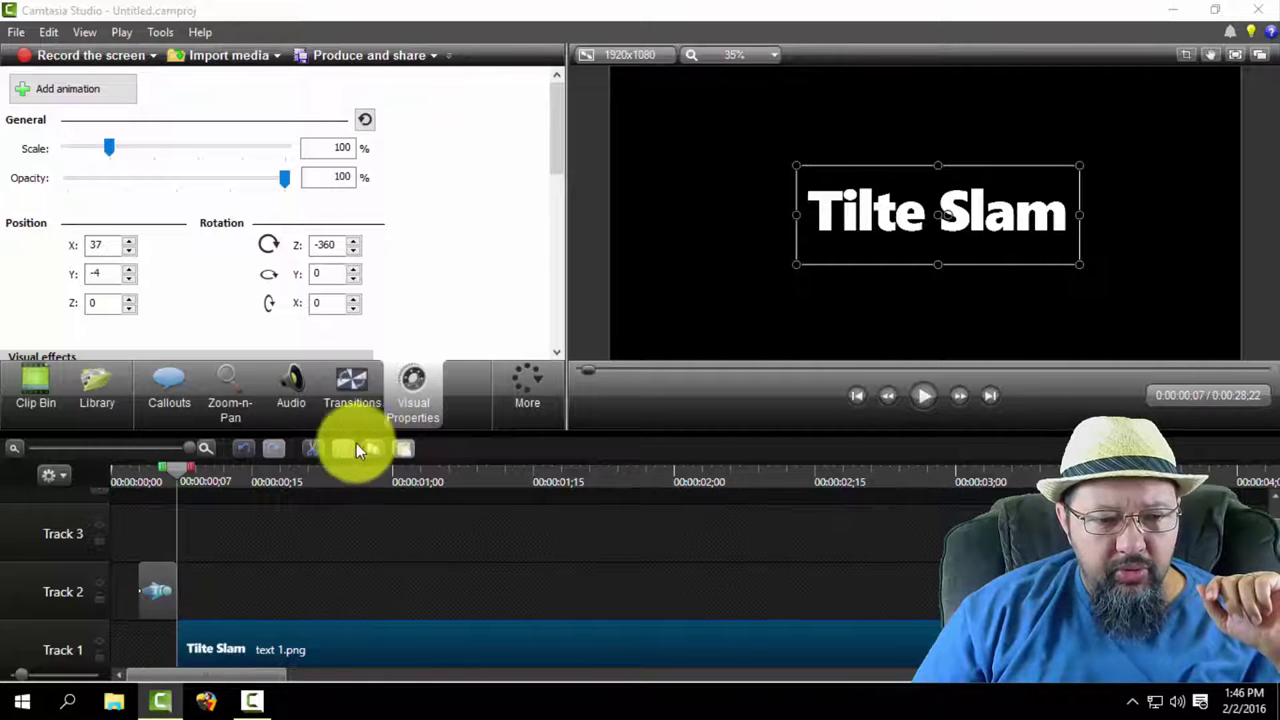
left_click(961, 397)
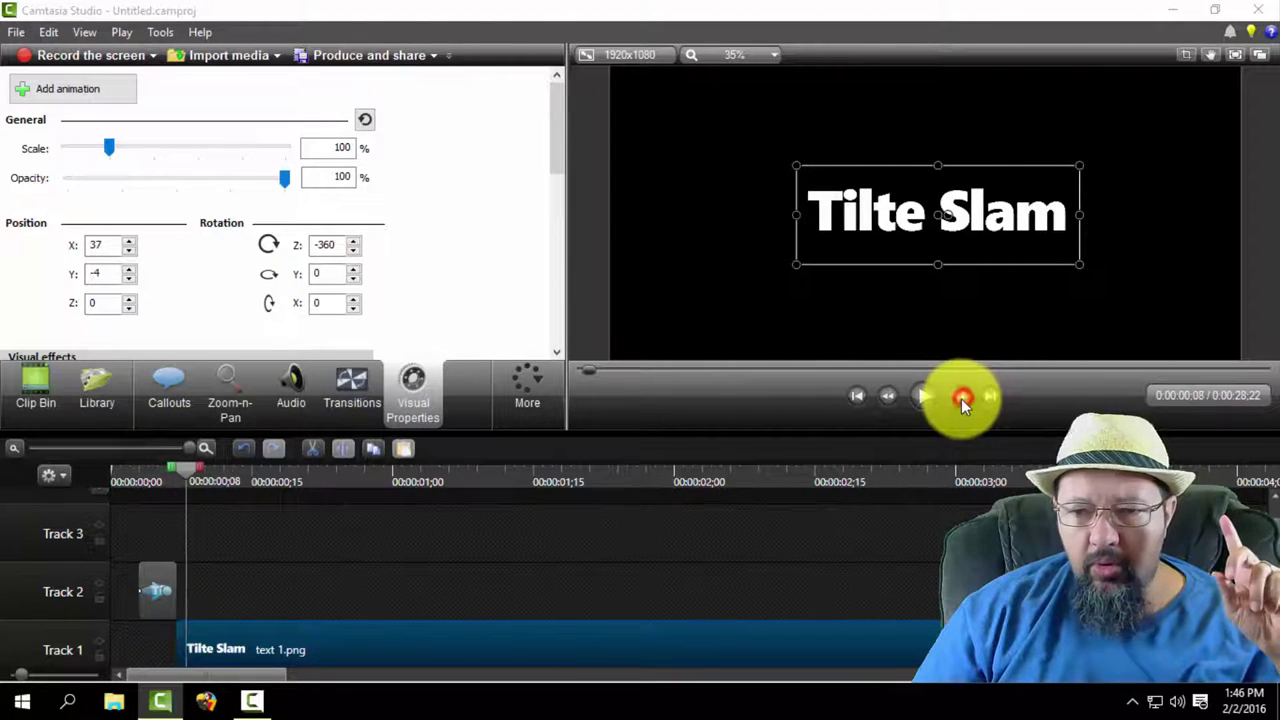
left_click(961, 397)
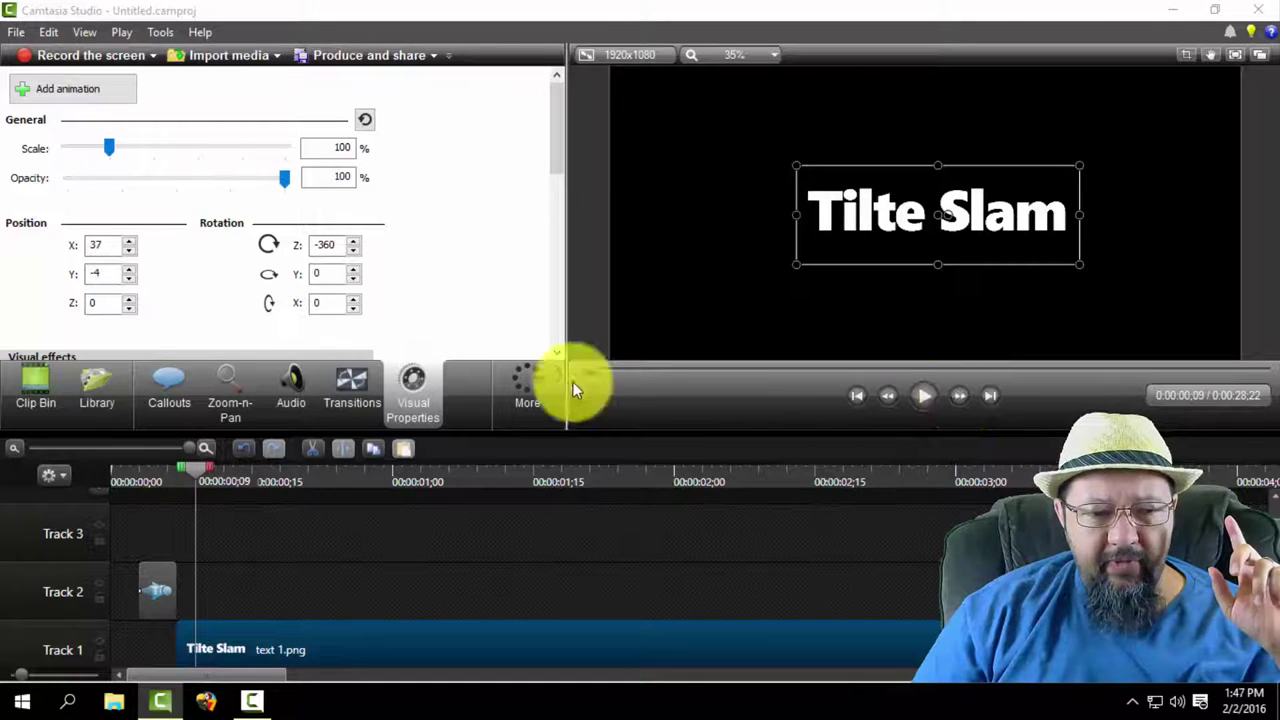
left_click(93, 89)
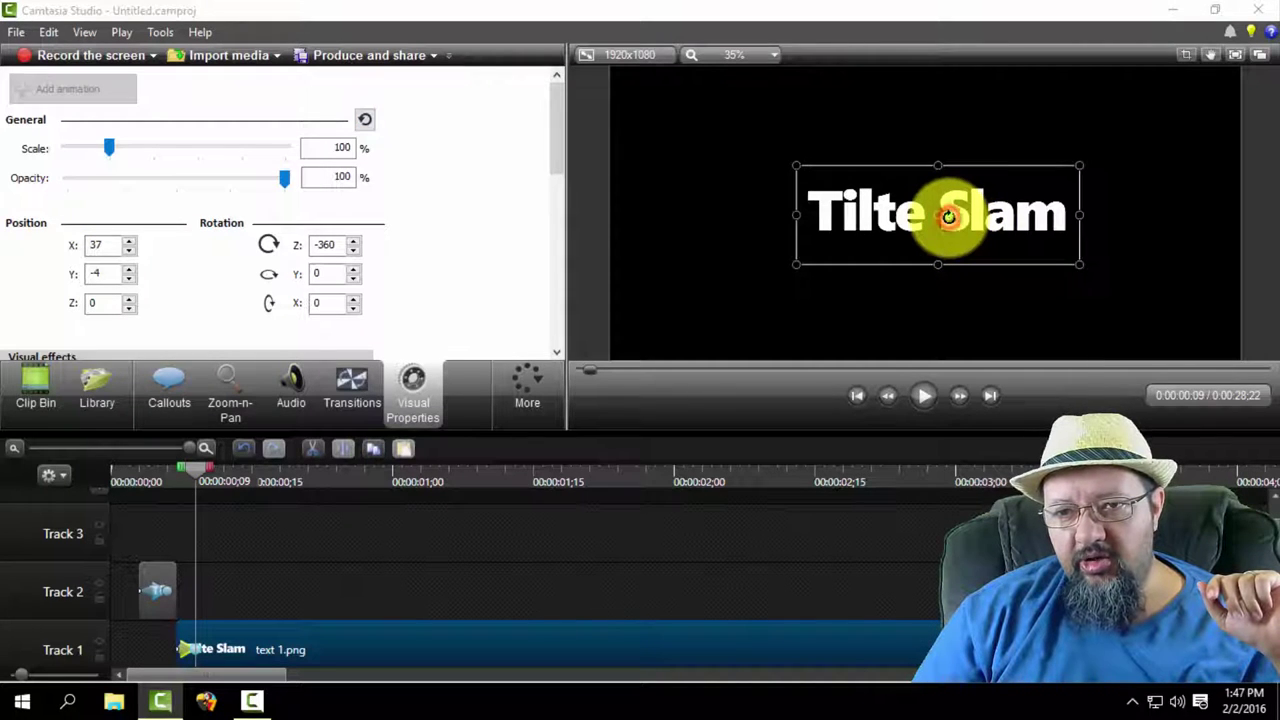
left_click_drag(948, 216, 950, 214)
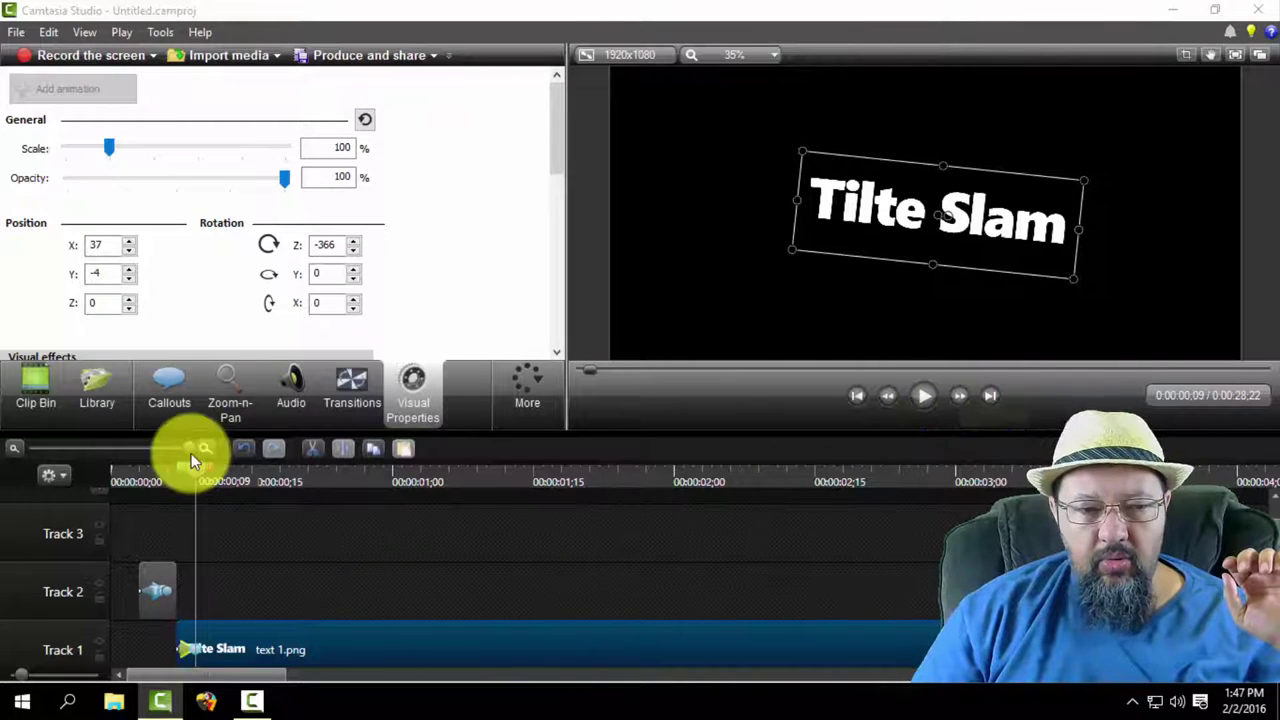
Play the timeline from near its start to preview the title's tilt.
left_click_drag(192, 465, 108, 465)
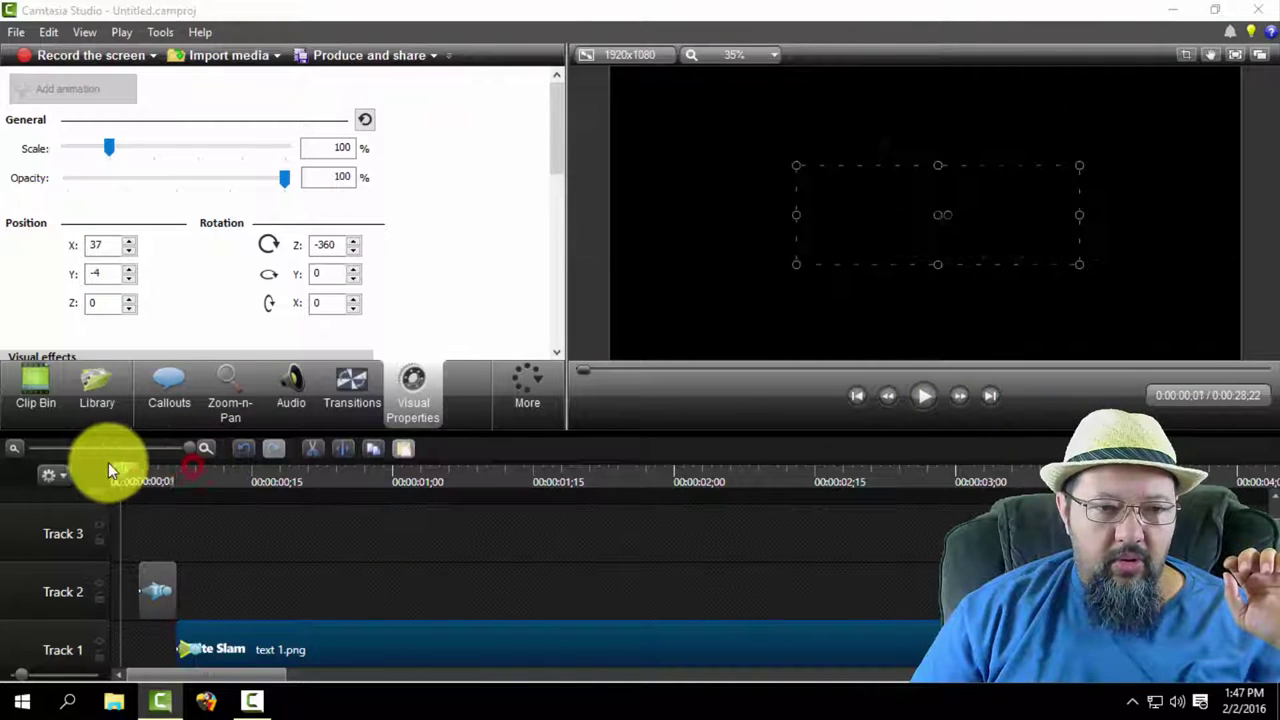
left_click(924, 395)
left_click(924, 398)
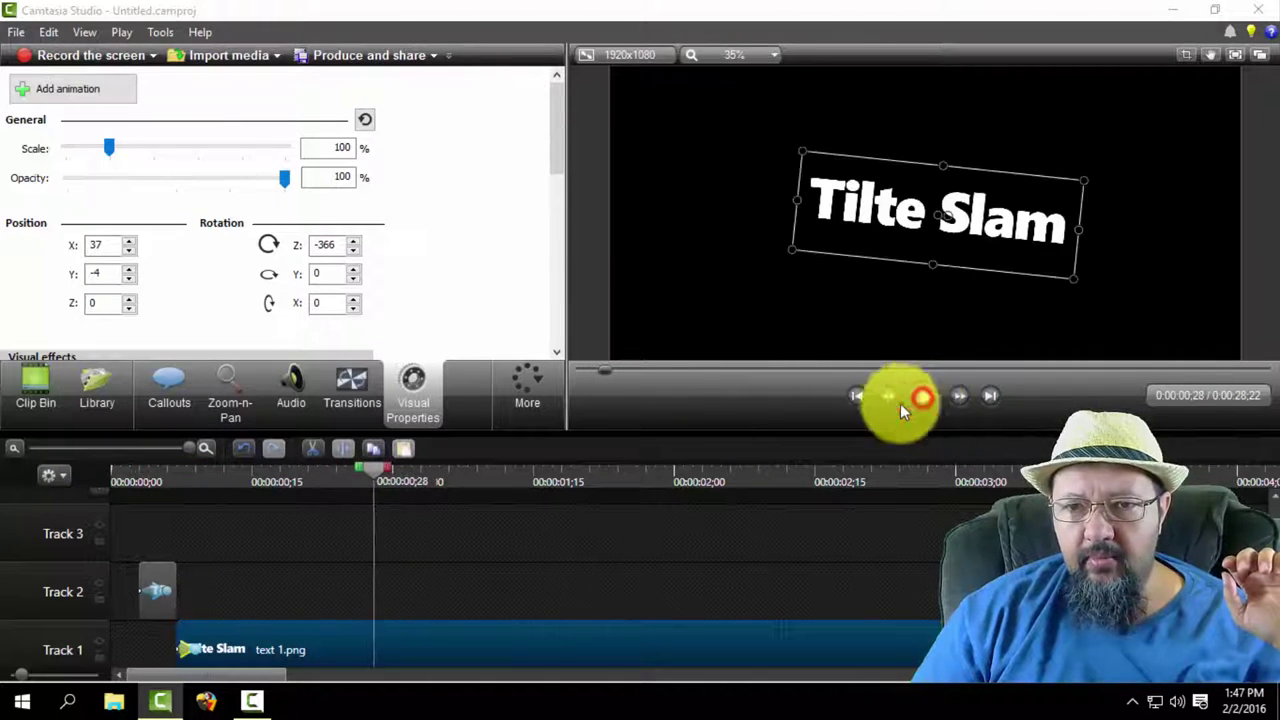
Trim the end of the text 2 clip to frame 6 and move the text 1 clip so it starts right there.
left_click_drag(377, 466, 250, 488)
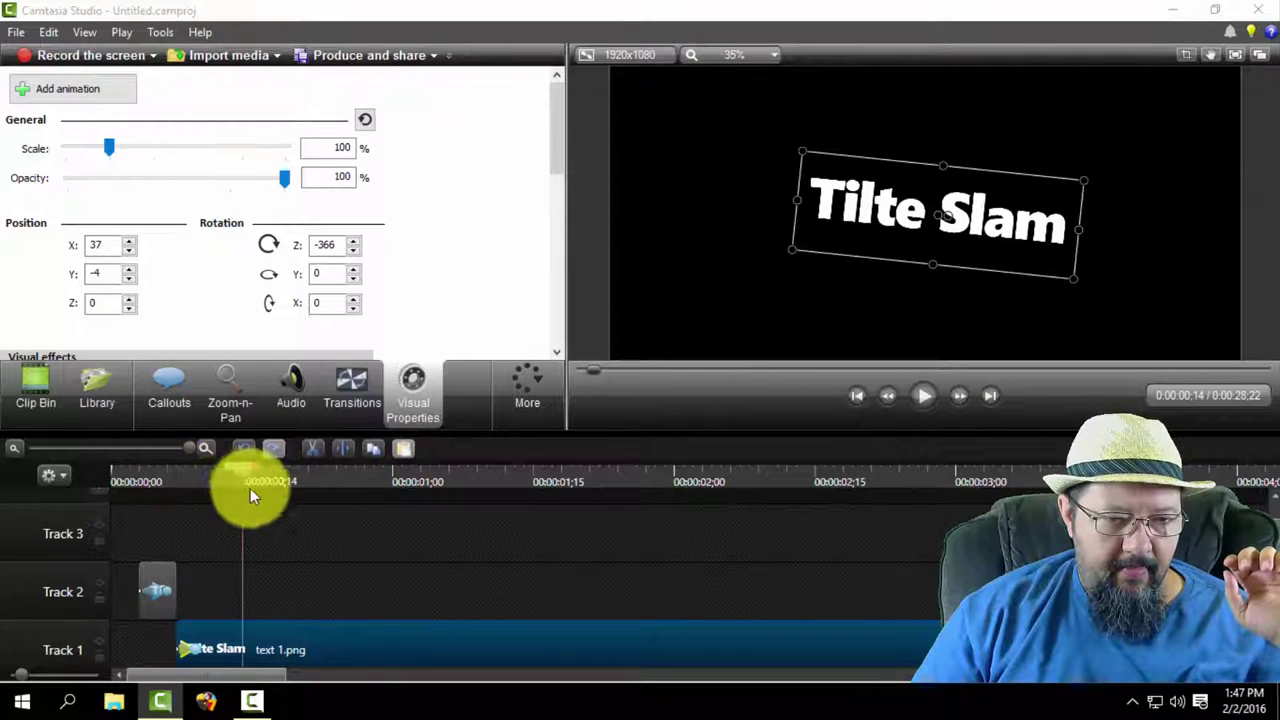
left_click(172, 576)
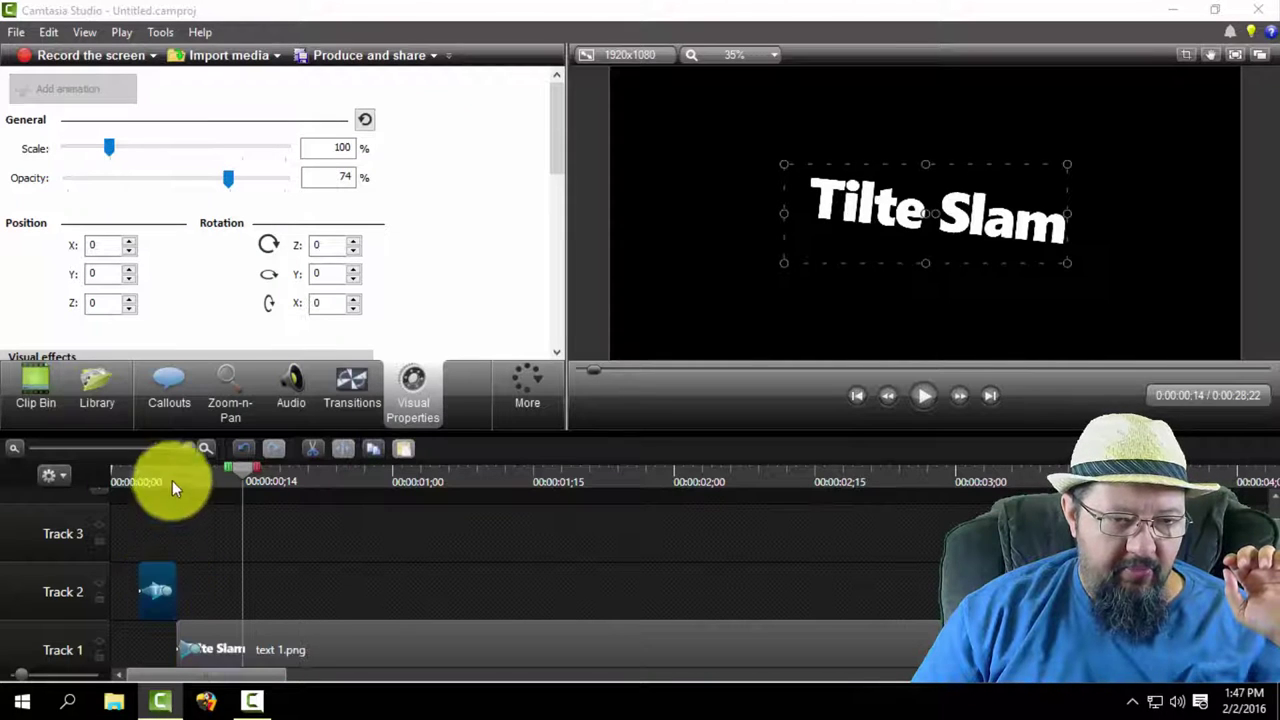
left_click(210, 640)
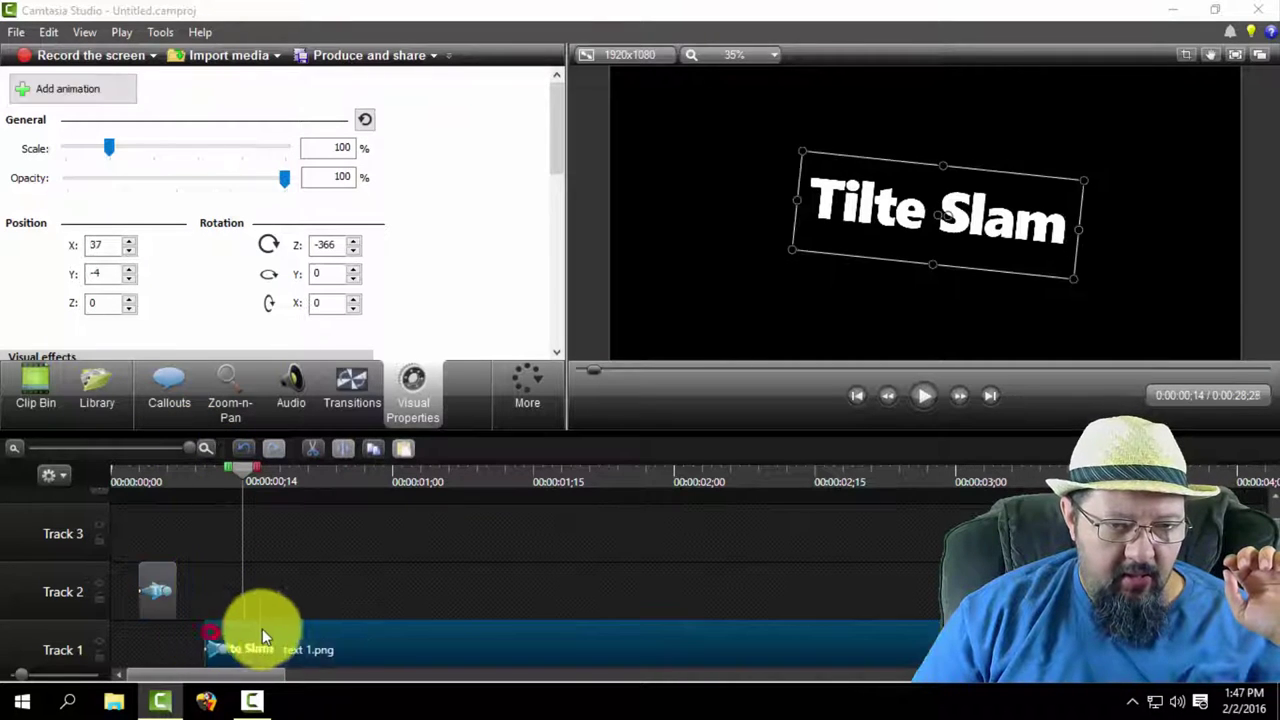
left_click(172, 572)
left_click_drag(174, 571, 166, 572)
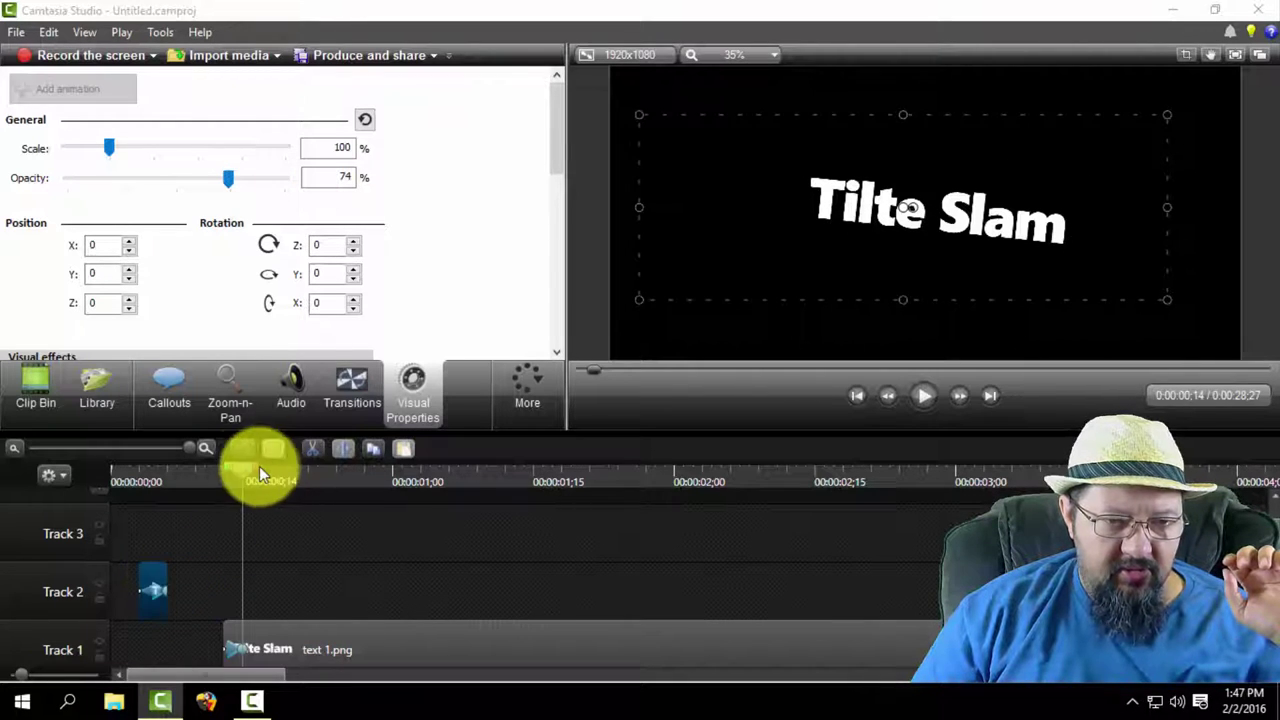
left_click_drag(257, 466, 170, 468)
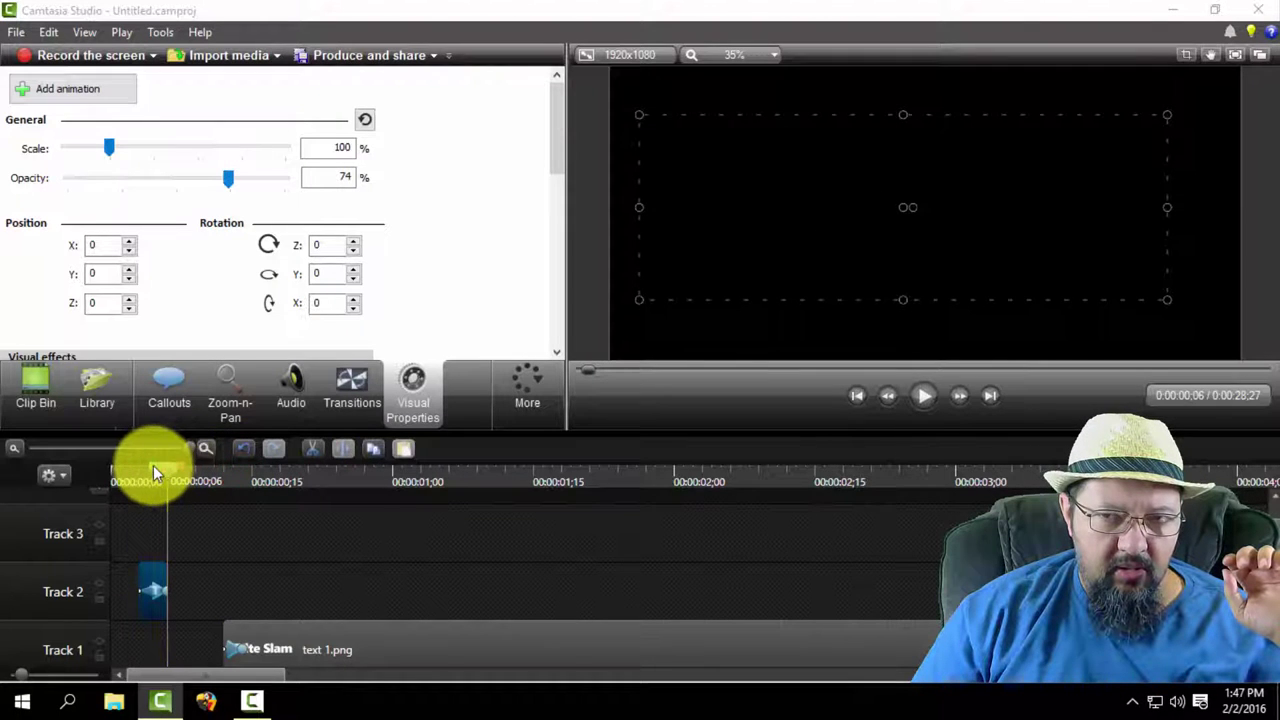
left_click(890, 395)
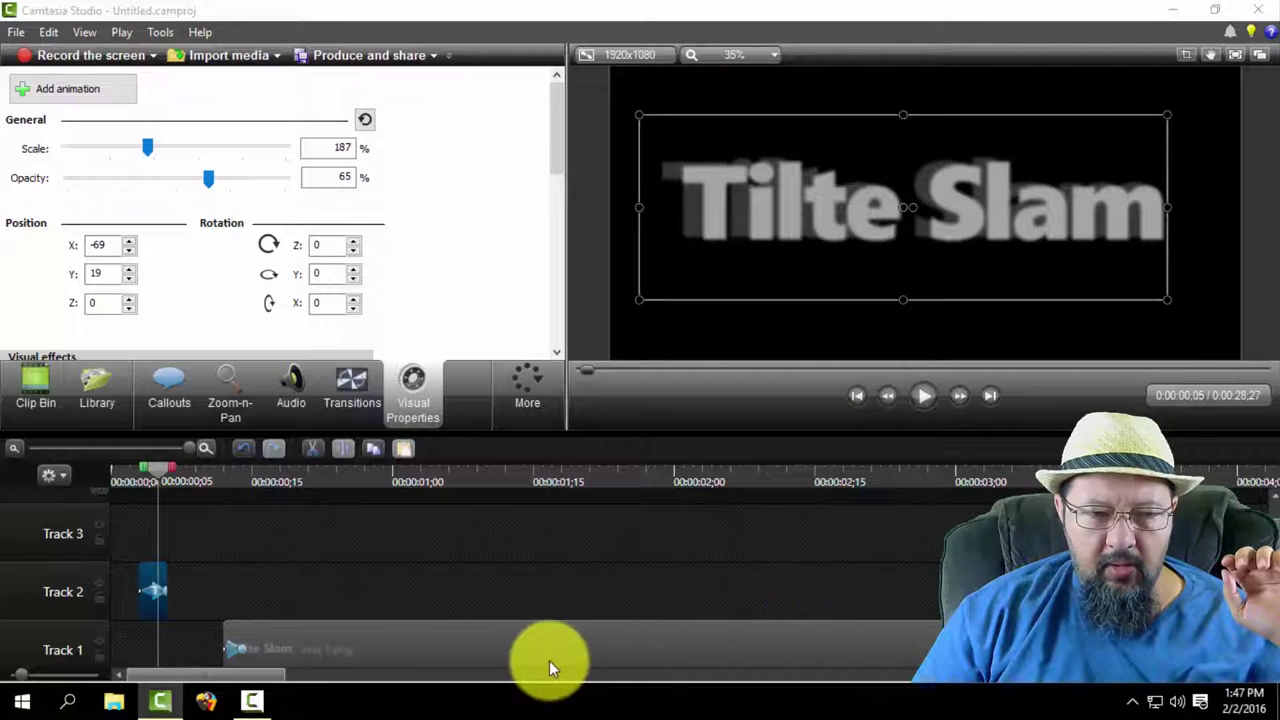
left_click_drag(515, 648, 474, 638)
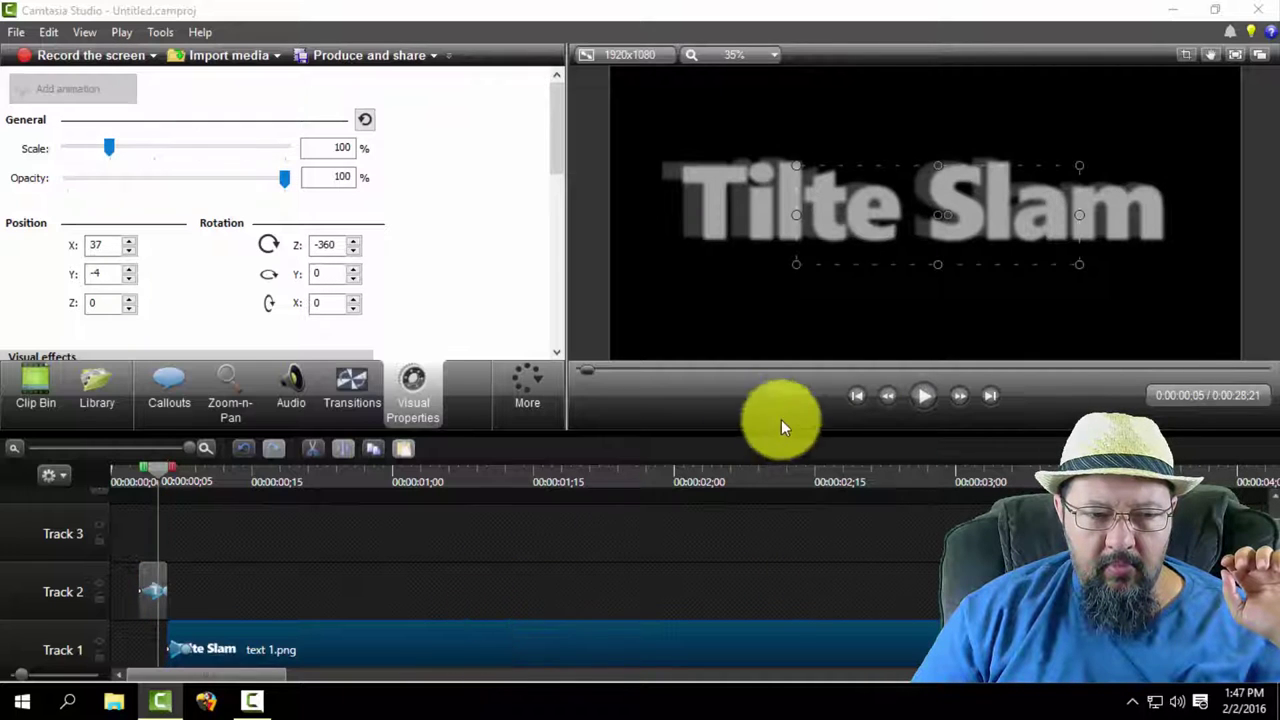
Replay the shortened slam and tilt, first from frame 5 and once more from the timeline start.
left_click(926, 396)
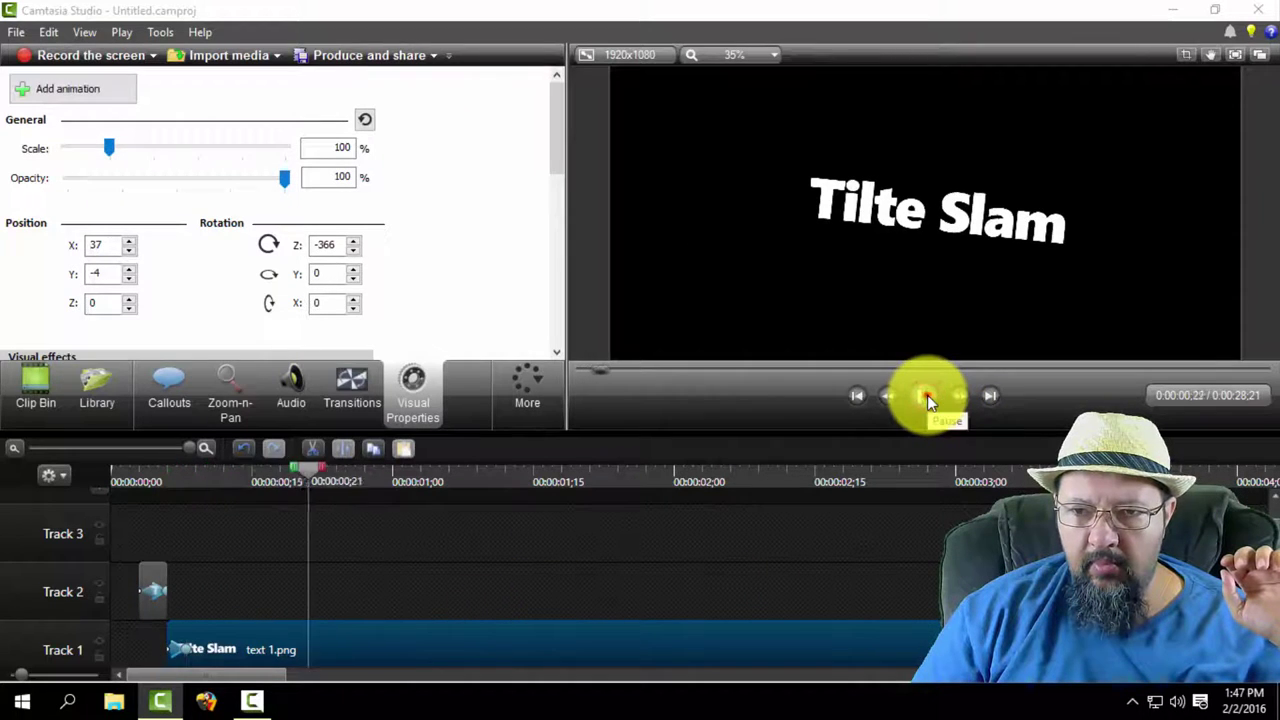
left_click_drag(364, 472, 115, 433)
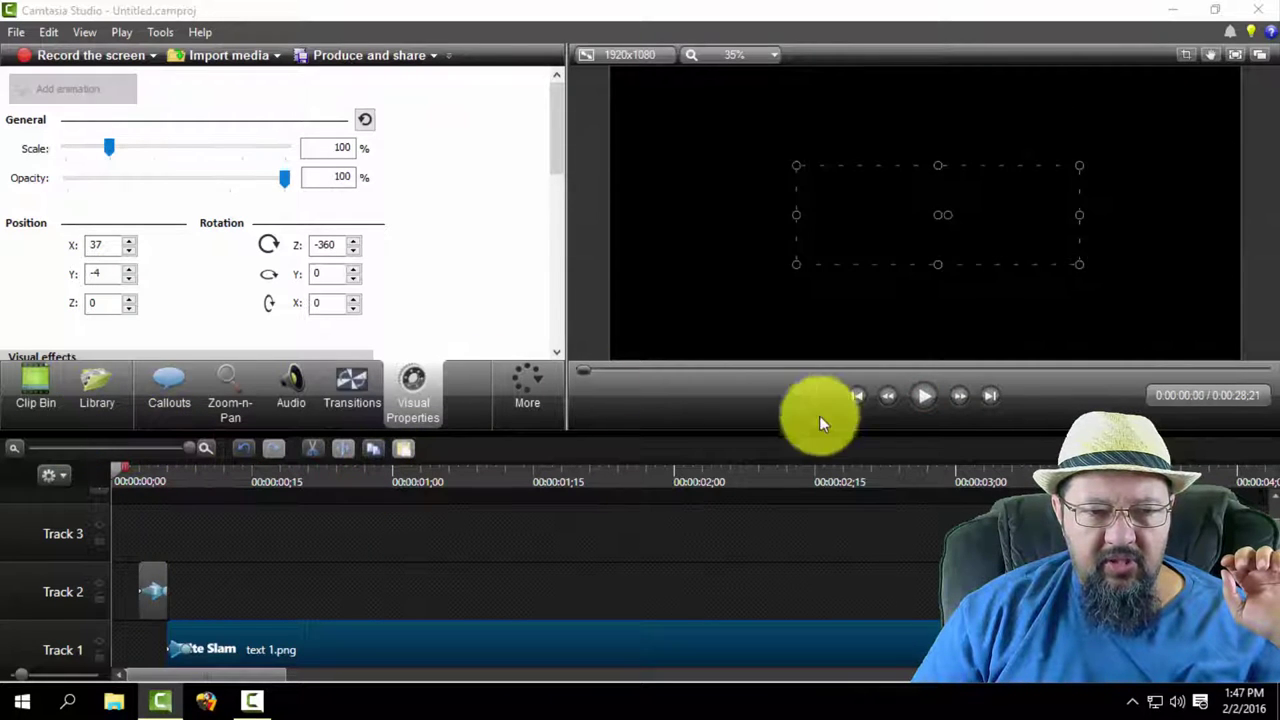
left_click(924, 396)
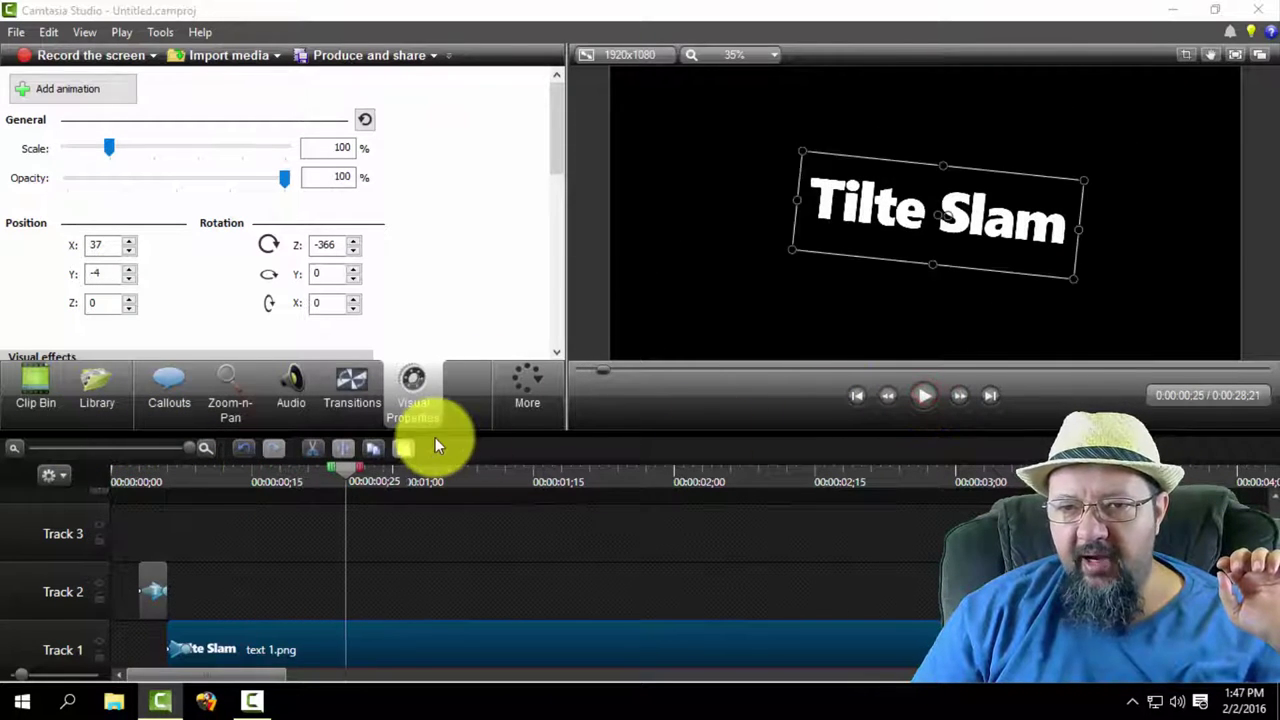
Add a second animation to the text 1 clip at frame 9 and straighten the title to a Z rotation of -360.
left_click_drag(341, 464, 183, 474)
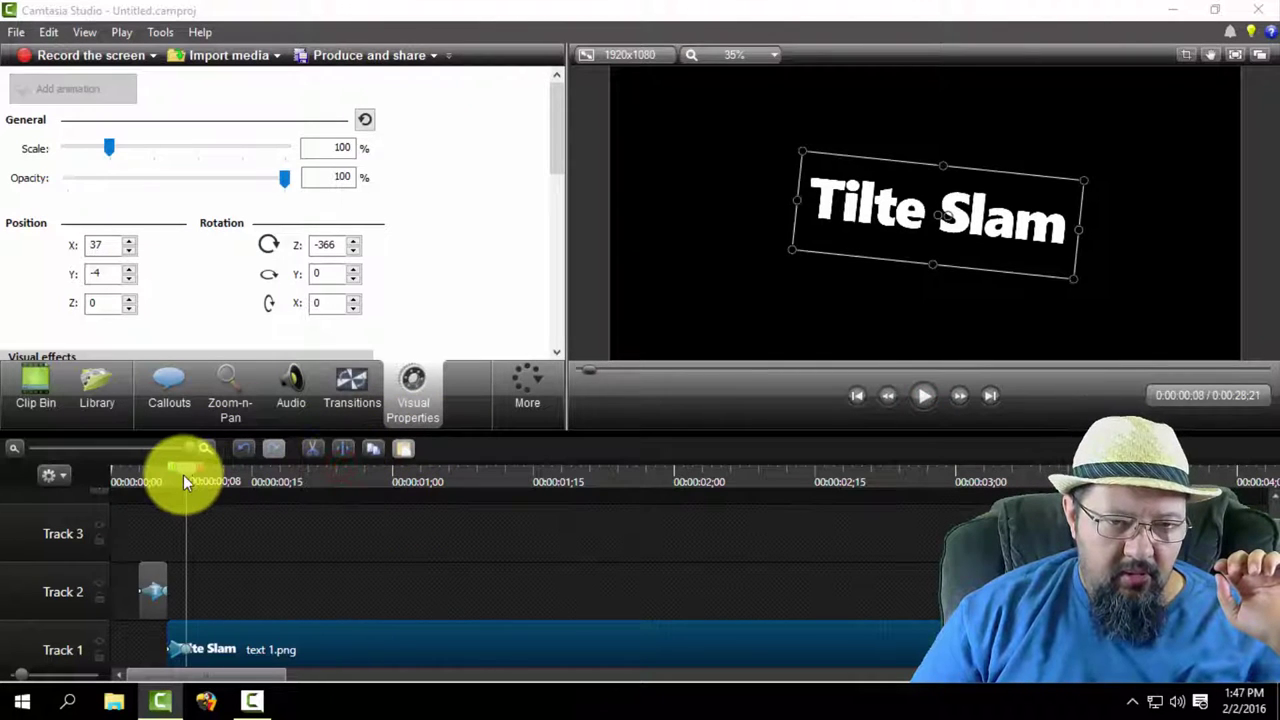
left_click(218, 642)
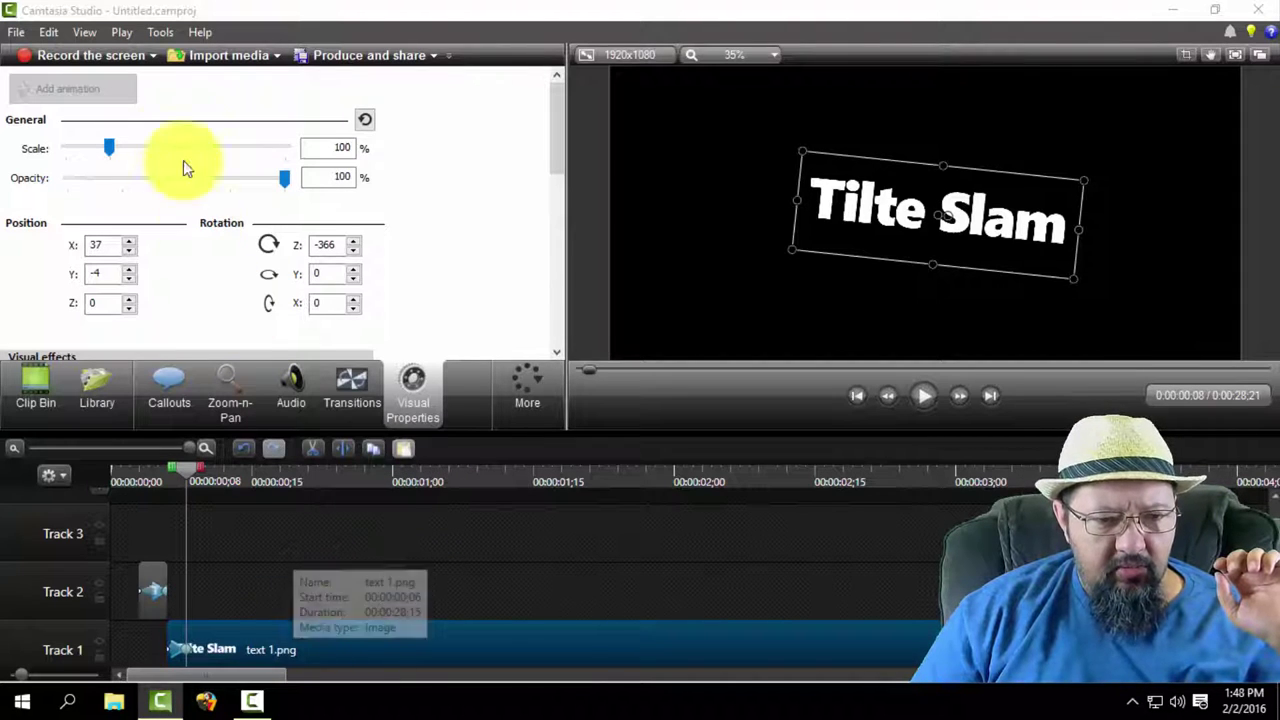
left_click(960, 397)
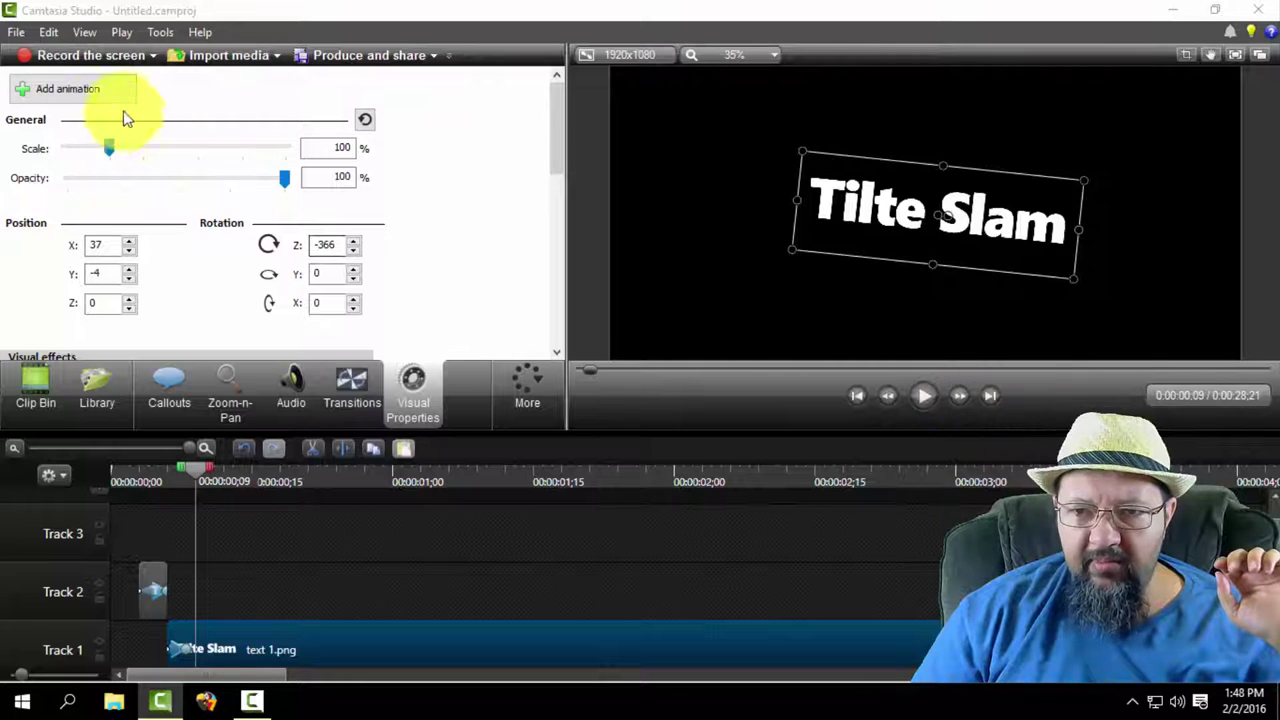
left_click(98, 88)
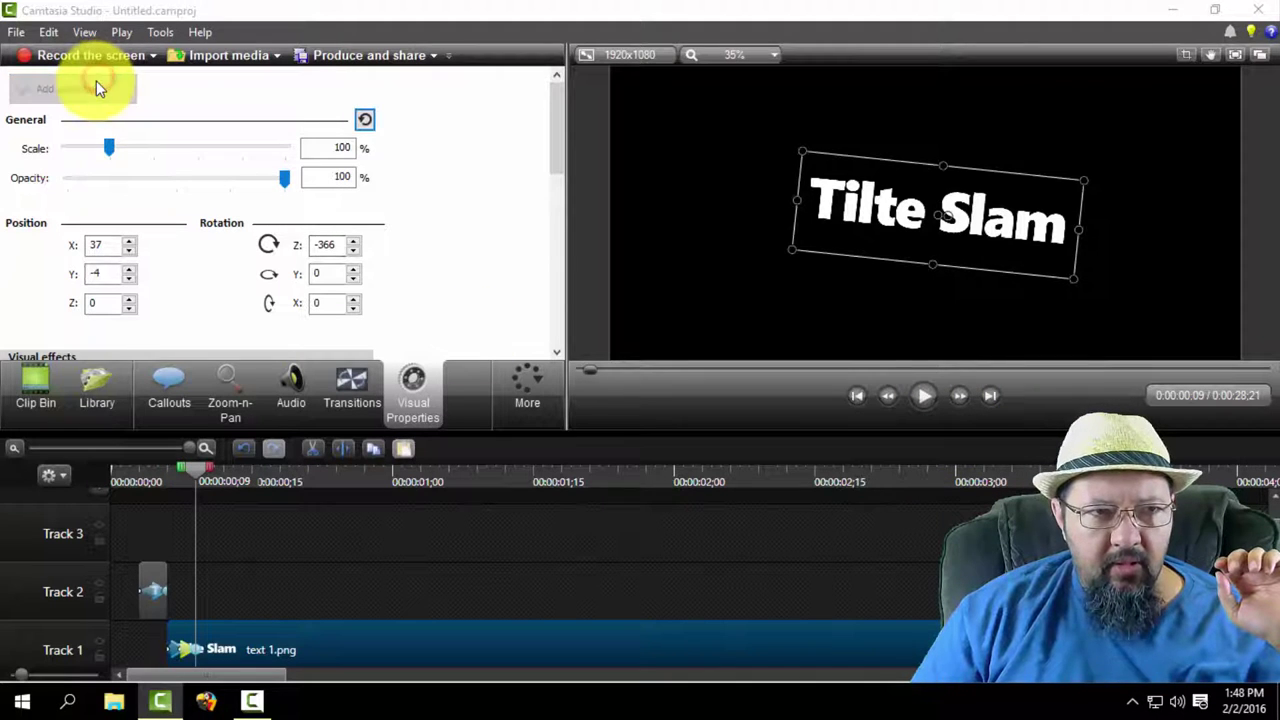
left_click(950, 215)
left_click_drag(950, 215, 951, 214)
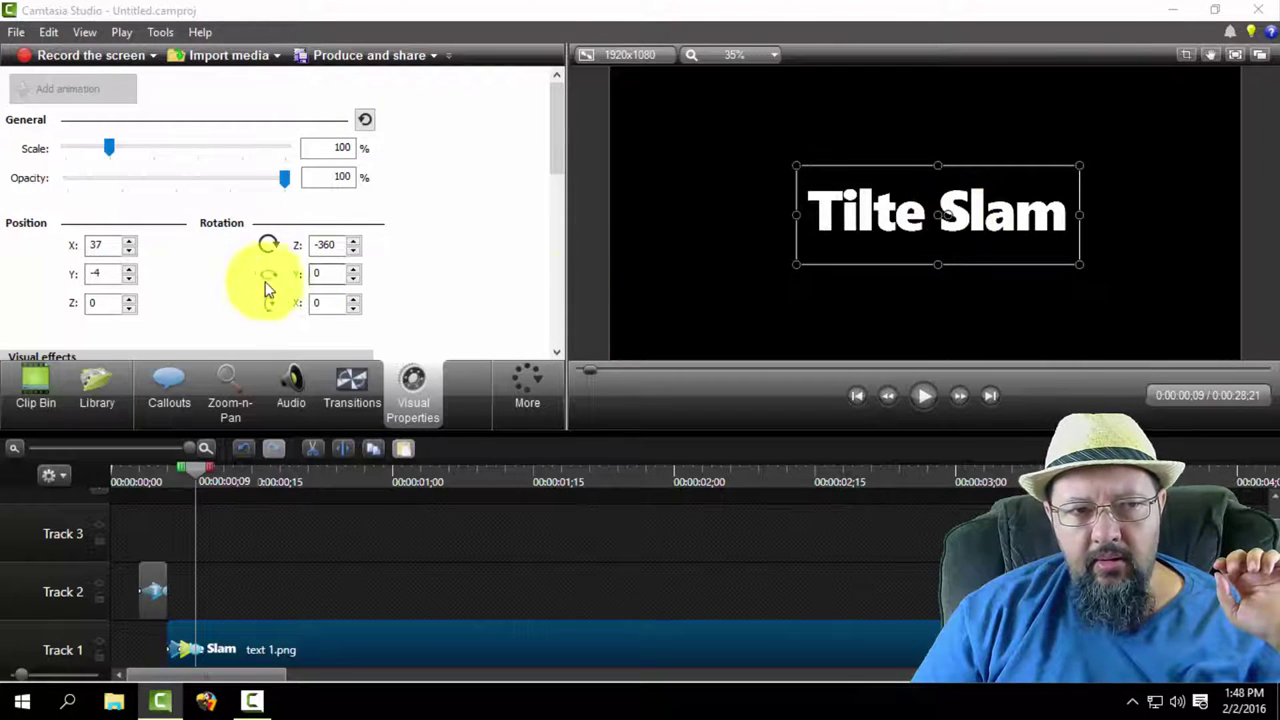
Try a Y position of 0 for the title at frame 9, and restore it to -4.
double_click(98, 273)
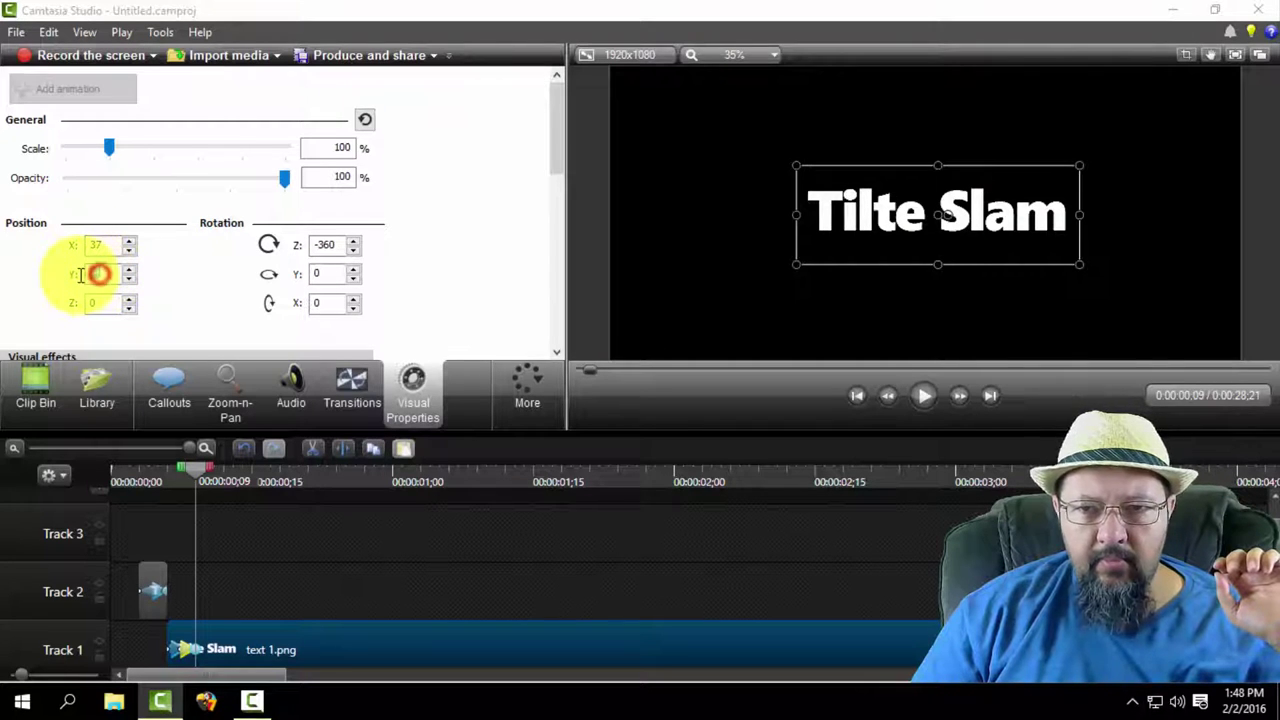
type("0")
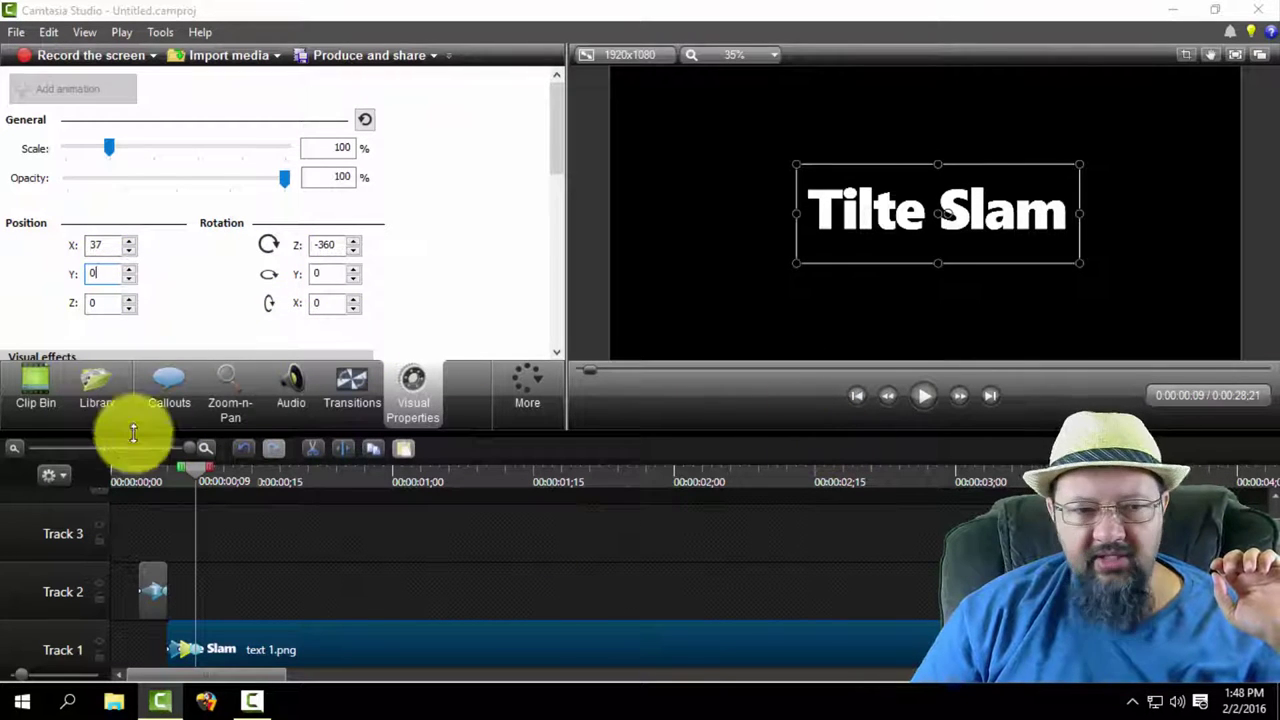
mouse_move(185, 469)
left_mouse_down()
mouse_move(145, 469)
mouse_move(199, 491)
mouse_move(192, 475)
left_mouse_up()
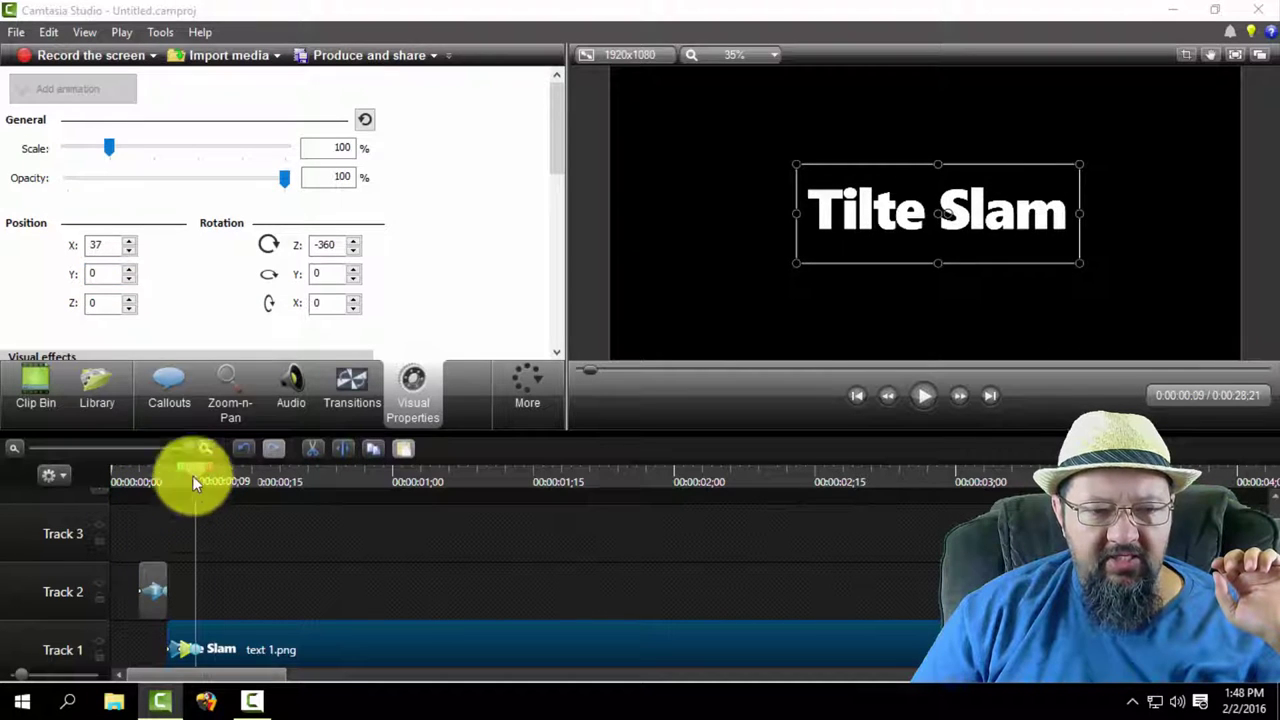
left_click(94, 278)
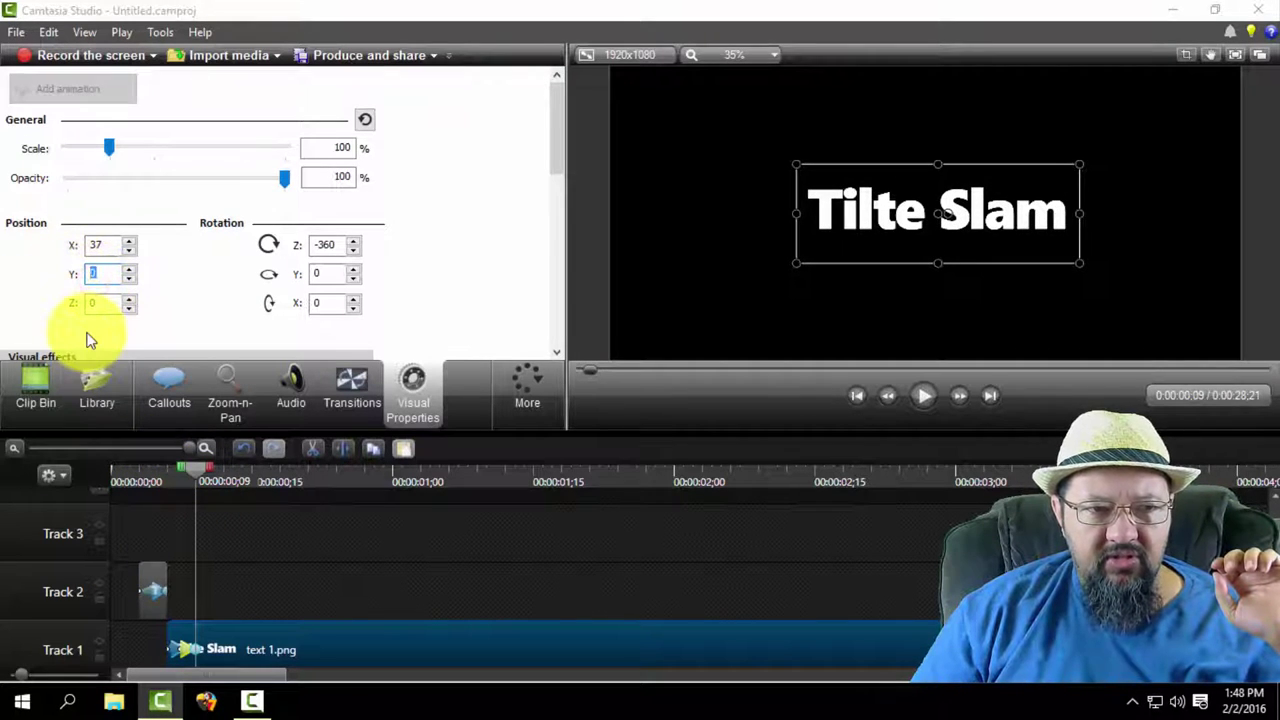
type("-4")
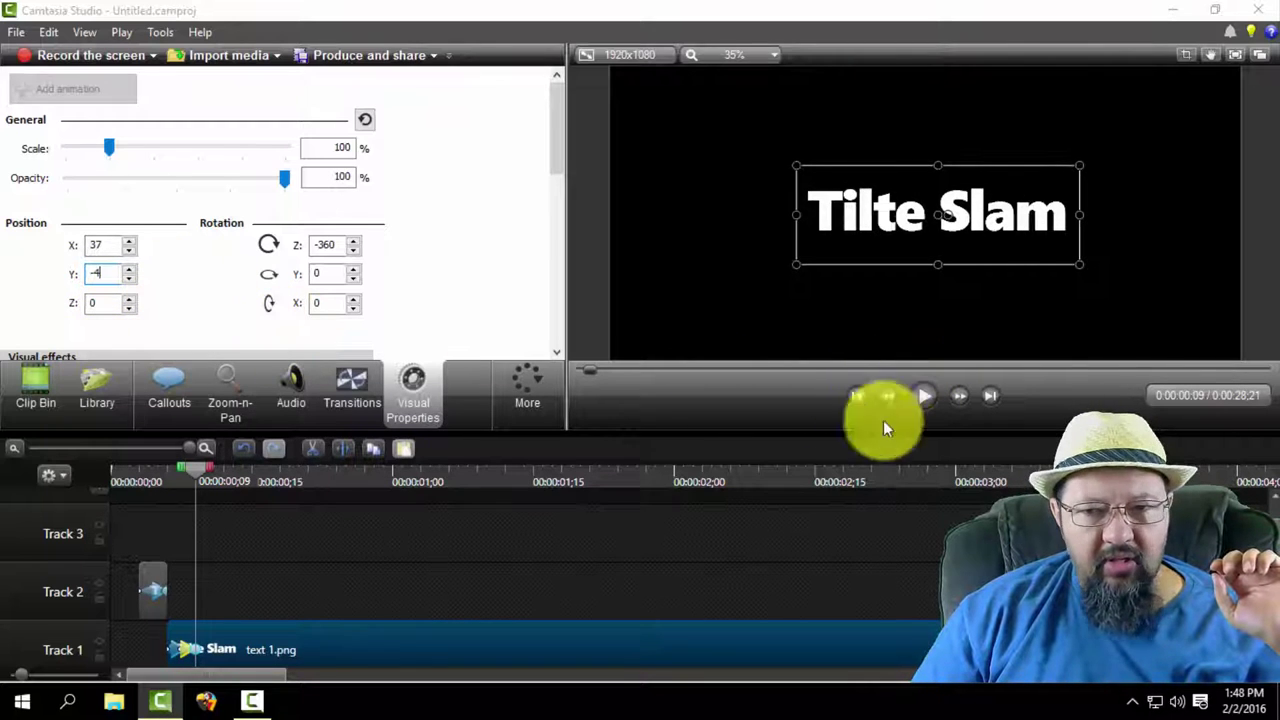
Replay the title slam from the timeline start to check how the straightened title lands.
left_click_drag(197, 480, 118, 470)
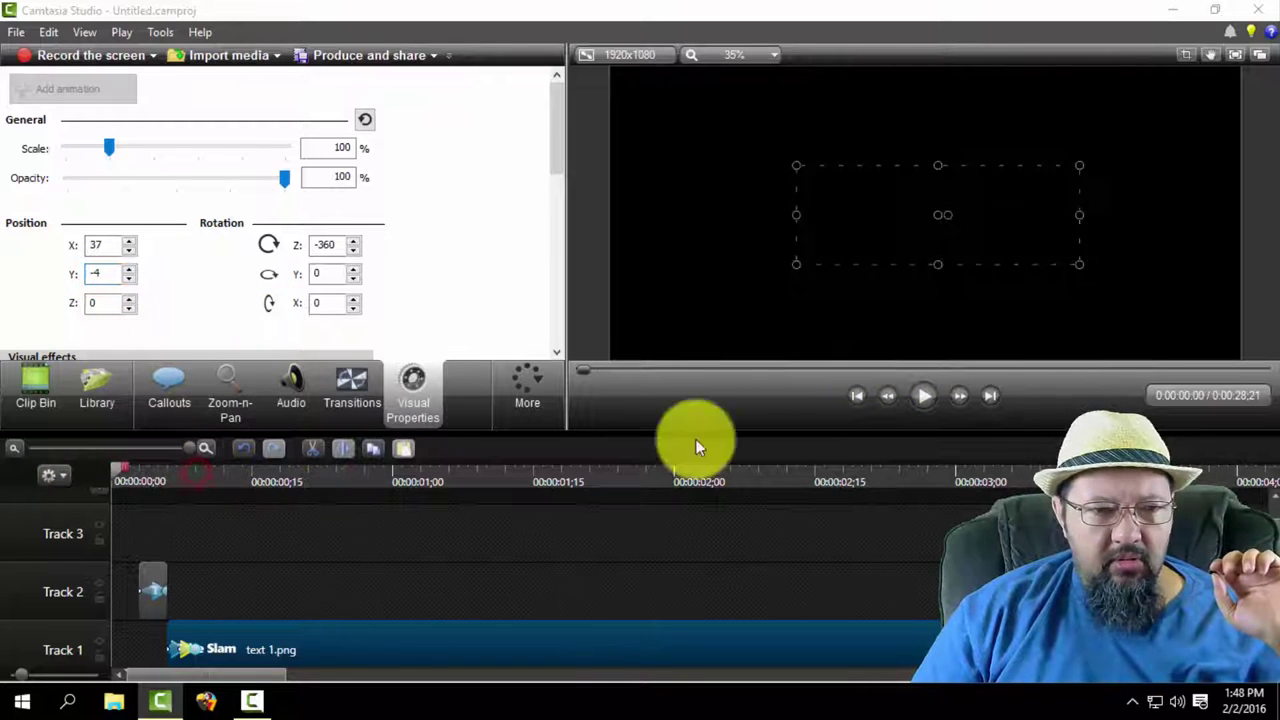
left_click(922, 396)
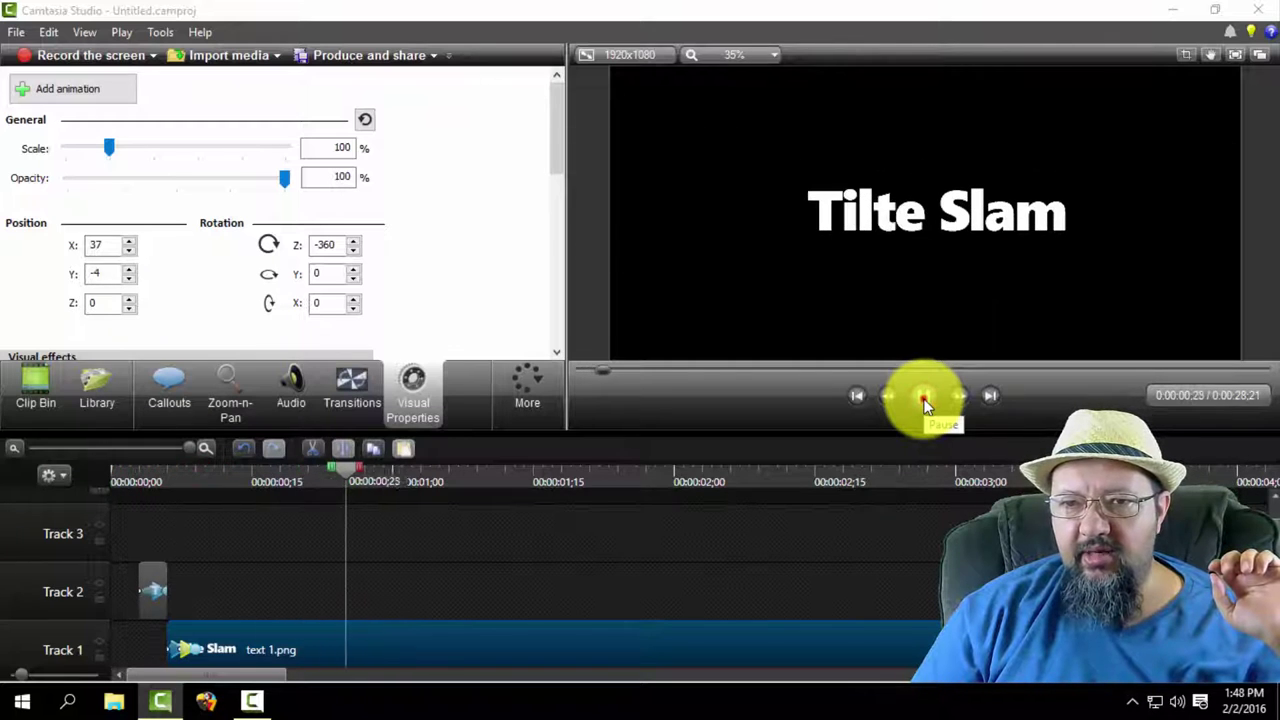
left_click(924, 400)
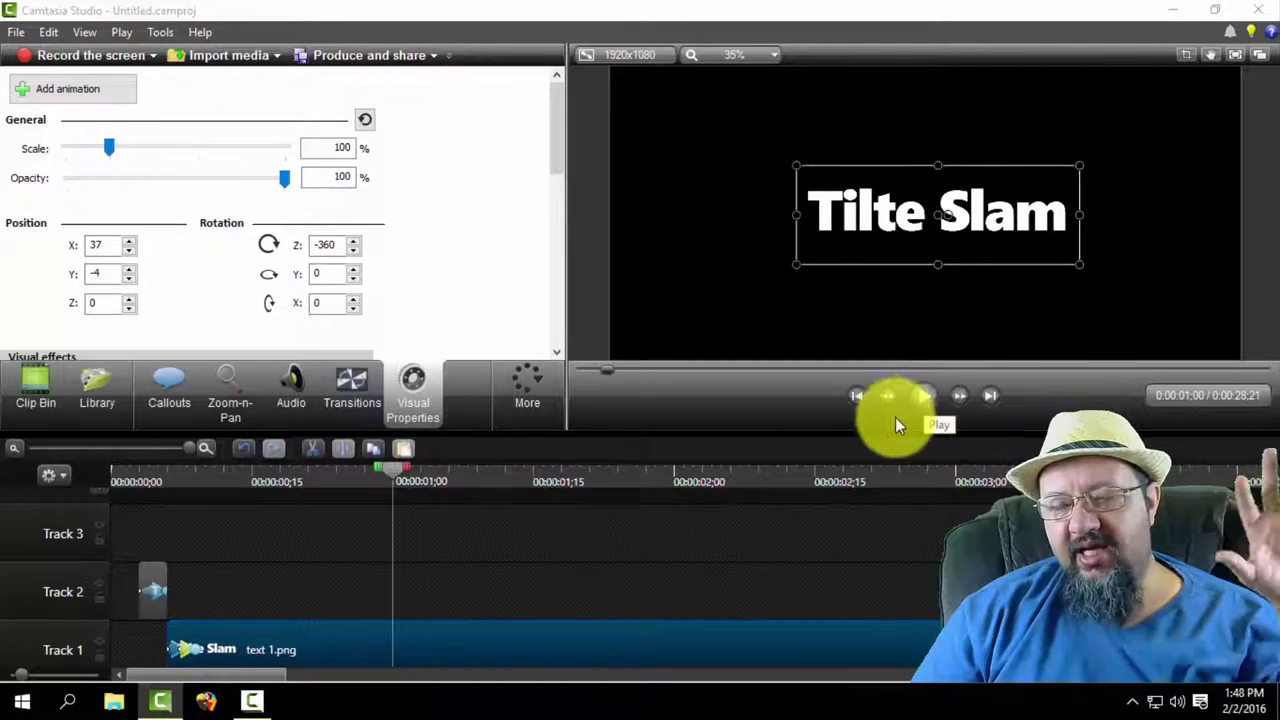
left_click_drag(381, 470, 355, 471)
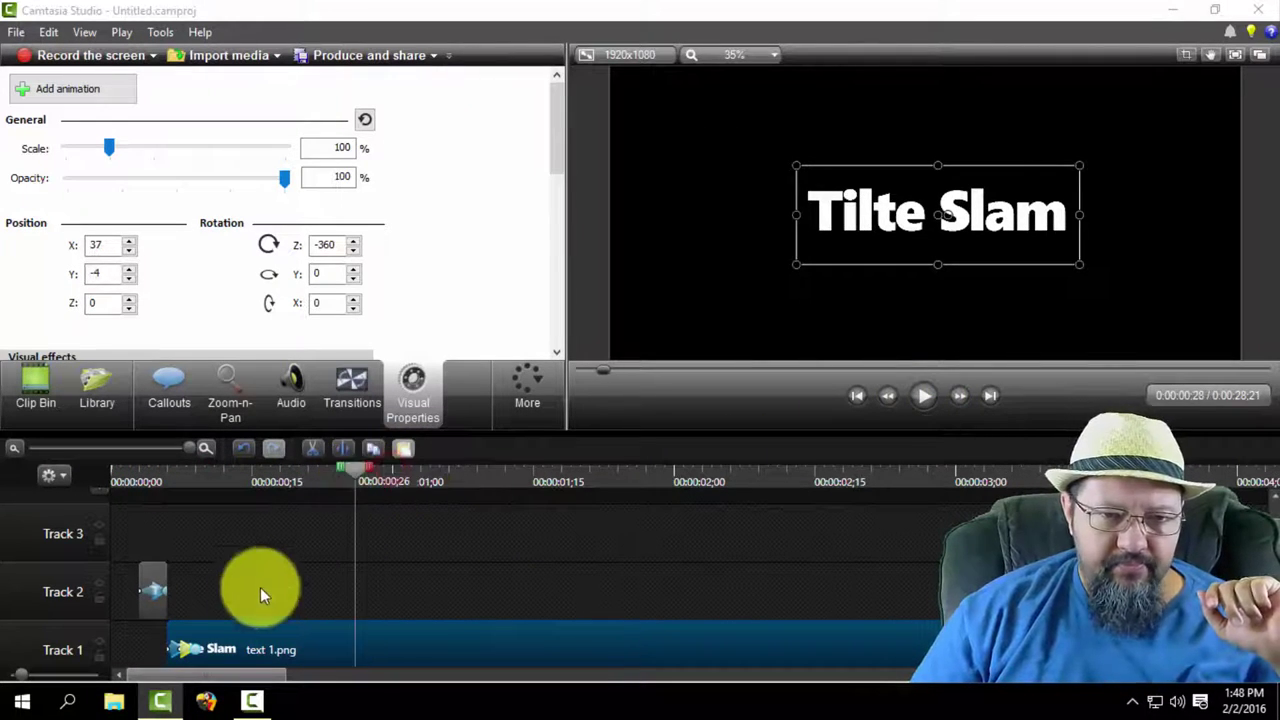
Increase the height of the timeline tracks and nudge the end of the text 1 clip's second animation slightly earlier.
scroll(213, 655, "up", 1)
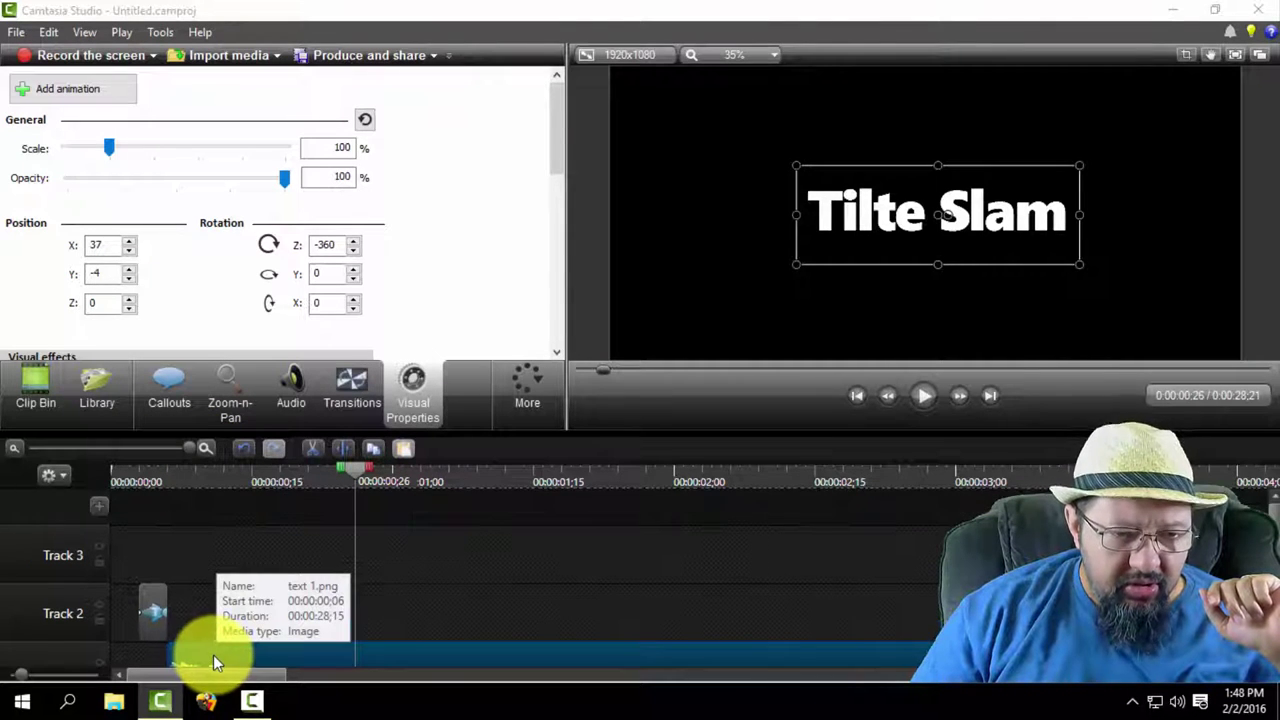
scroll(213, 655, "down", 1)
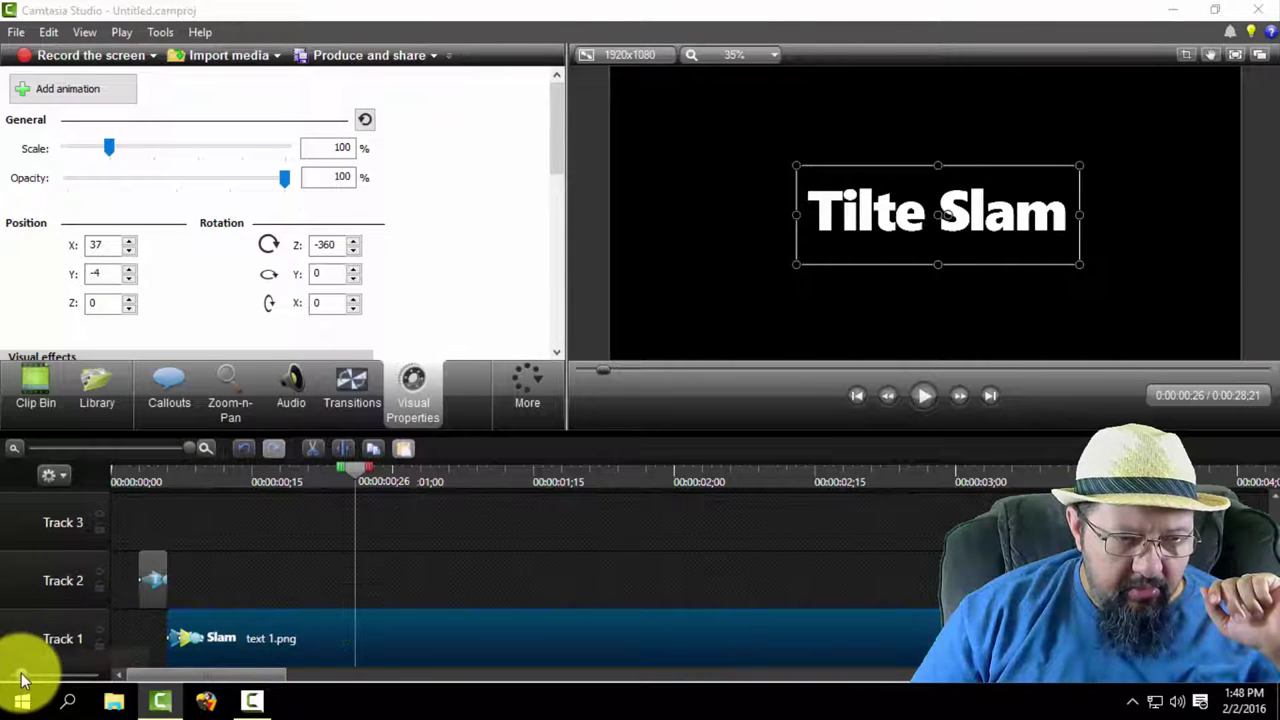
left_click_drag(20, 672, 50, 664)
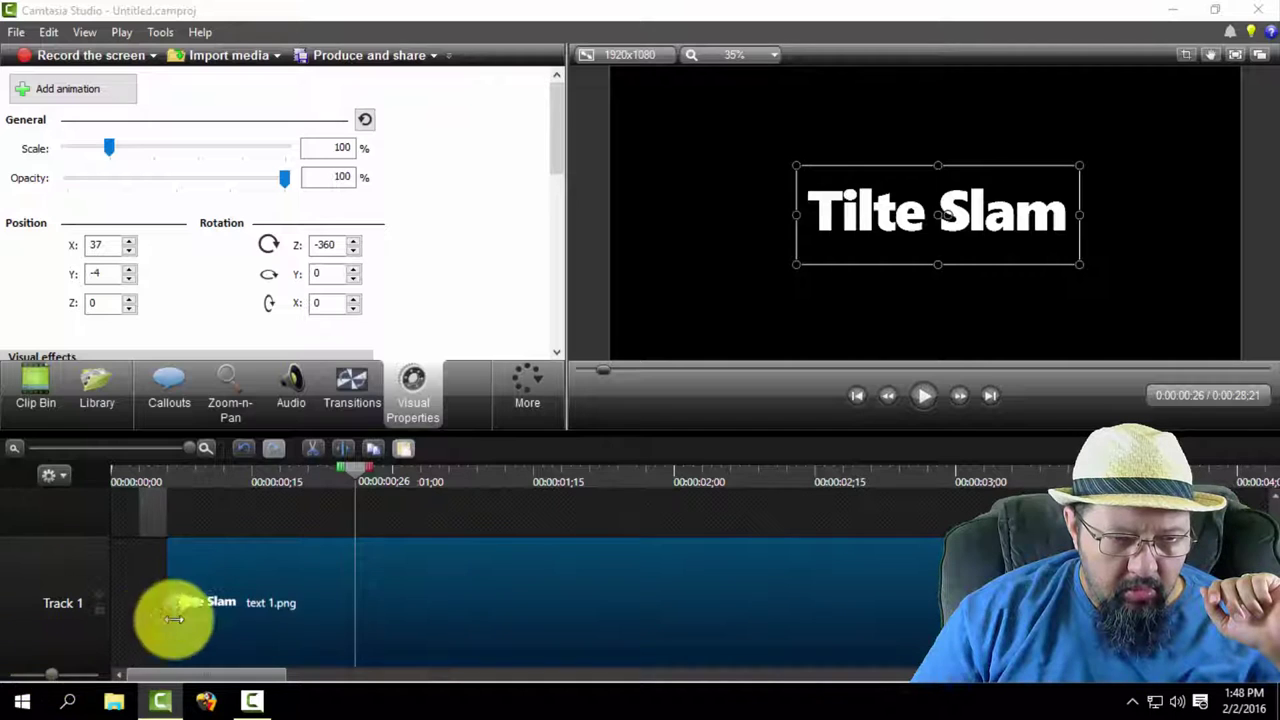
left_click_drag(197, 602, 190, 607)
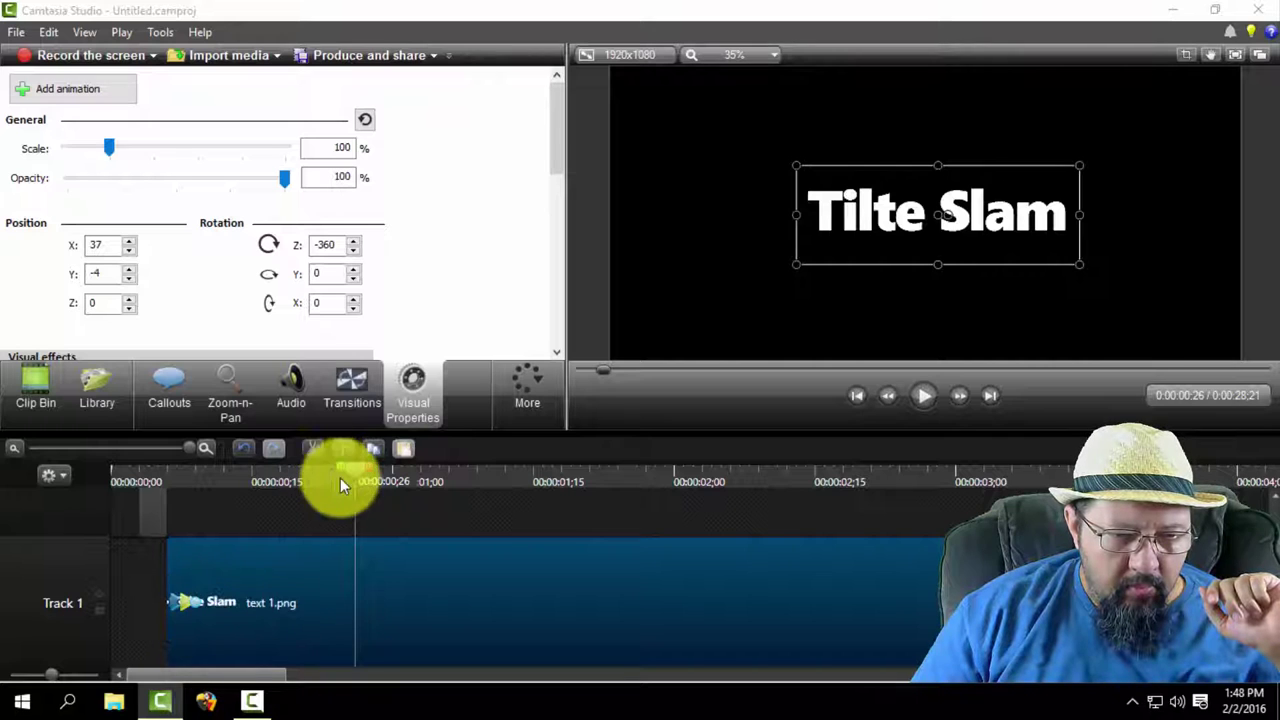
Go through the text 1 clip's tilt frame by frame from frame 6 and rotate the title to Z -365 at frame 8.
left_click_drag(356, 464, 168, 481)
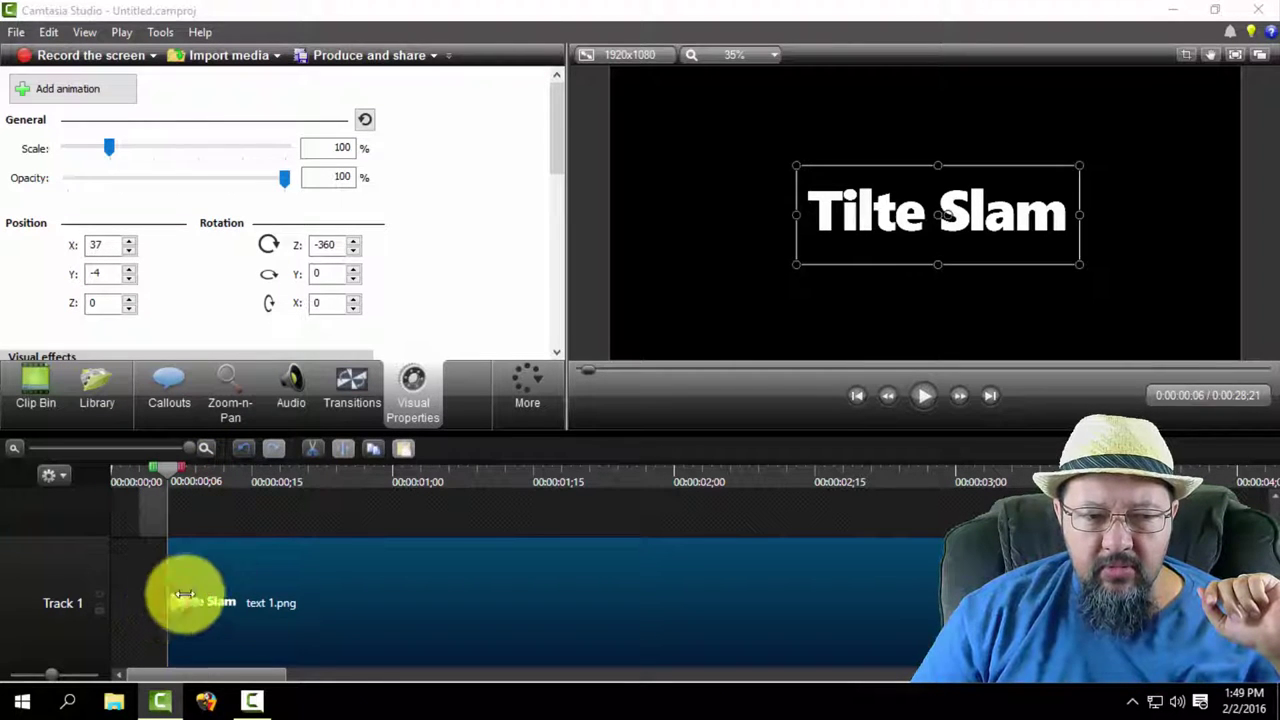
left_click(959, 395)
left_click(959, 396)
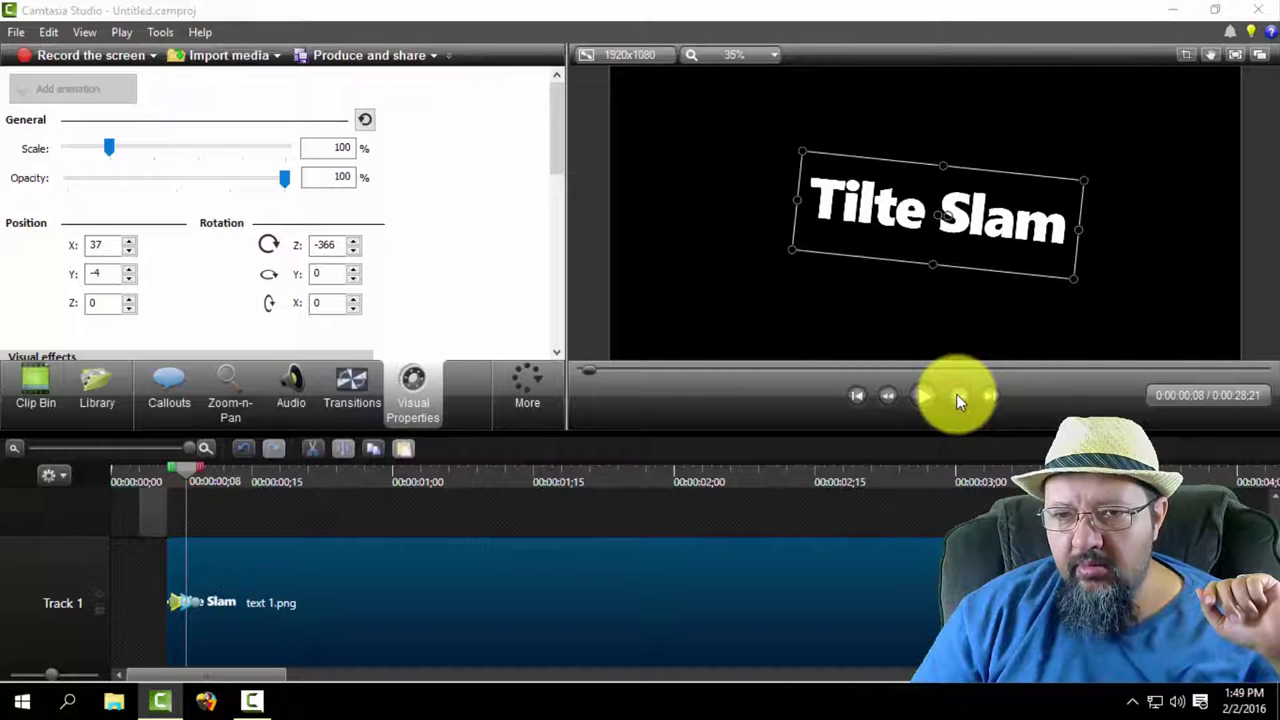
left_click(959, 396)
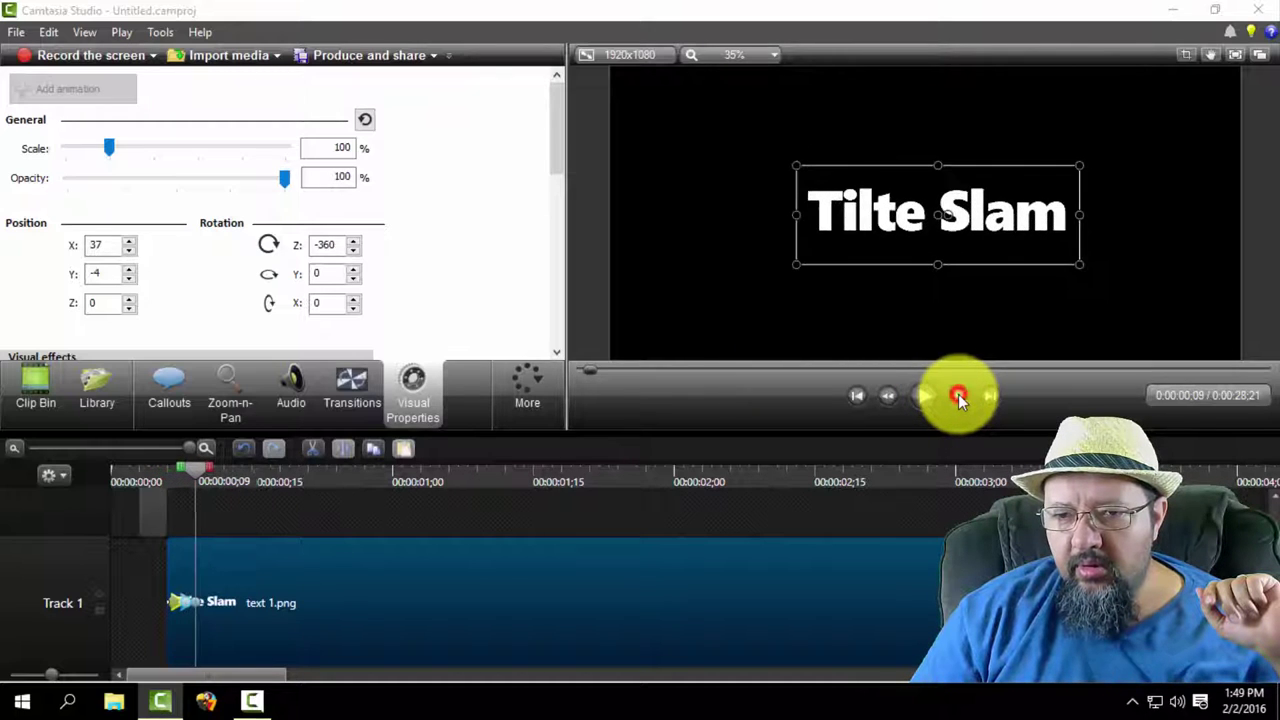
left_click(889, 395)
left_click_drag(943, 216, 943, 220)
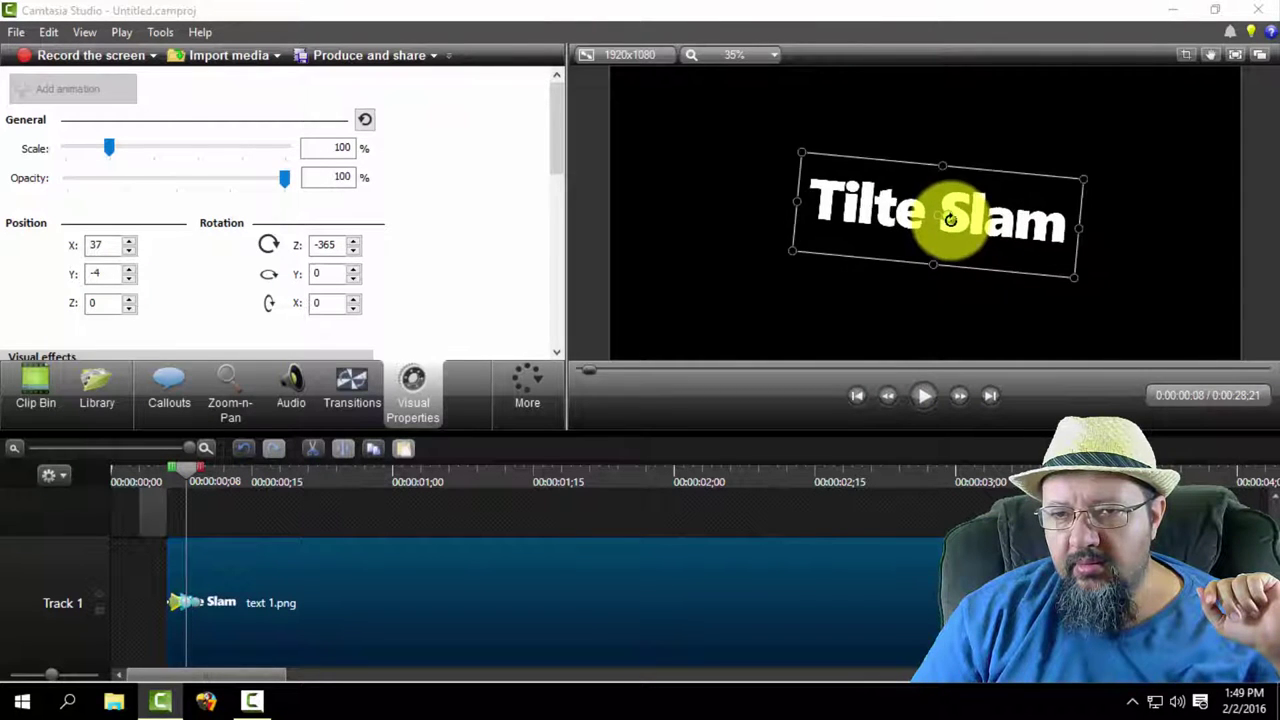
Play the animation from the timeline start again to review the slam with the adjusted tilt, stopping about one second in.
left_click_drag(188, 467, 137, 471)
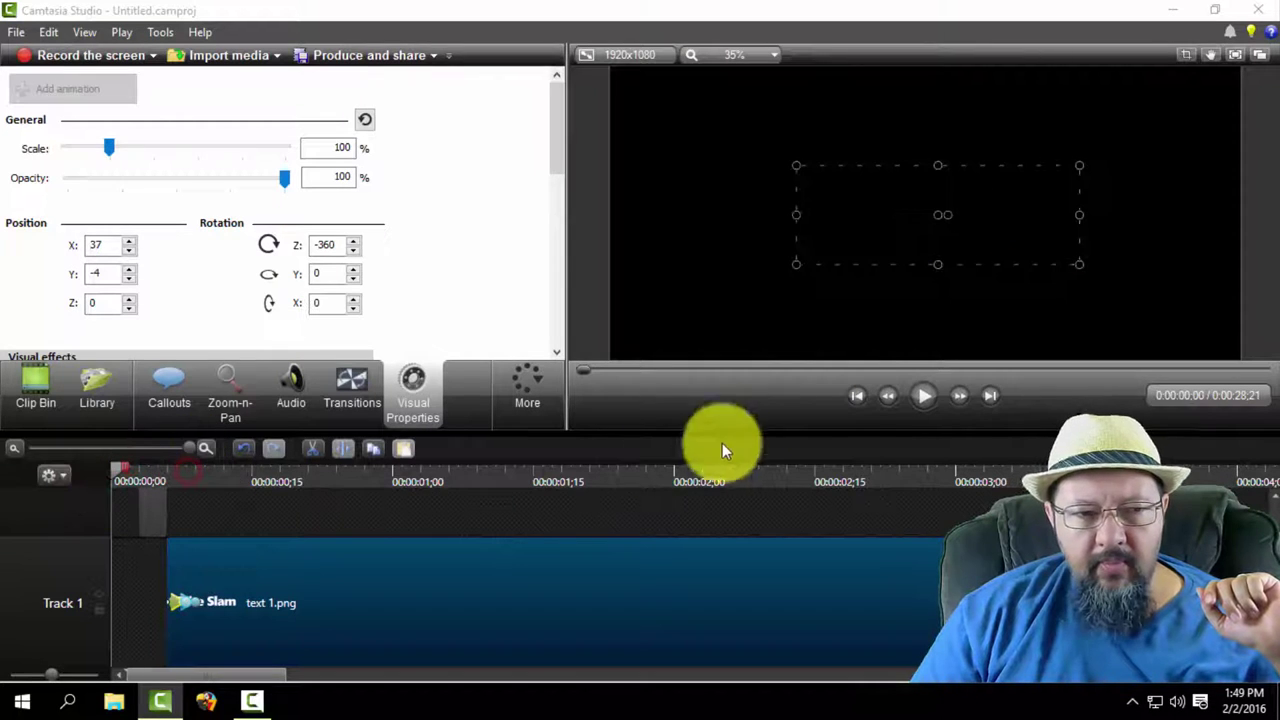
left_click(928, 398)
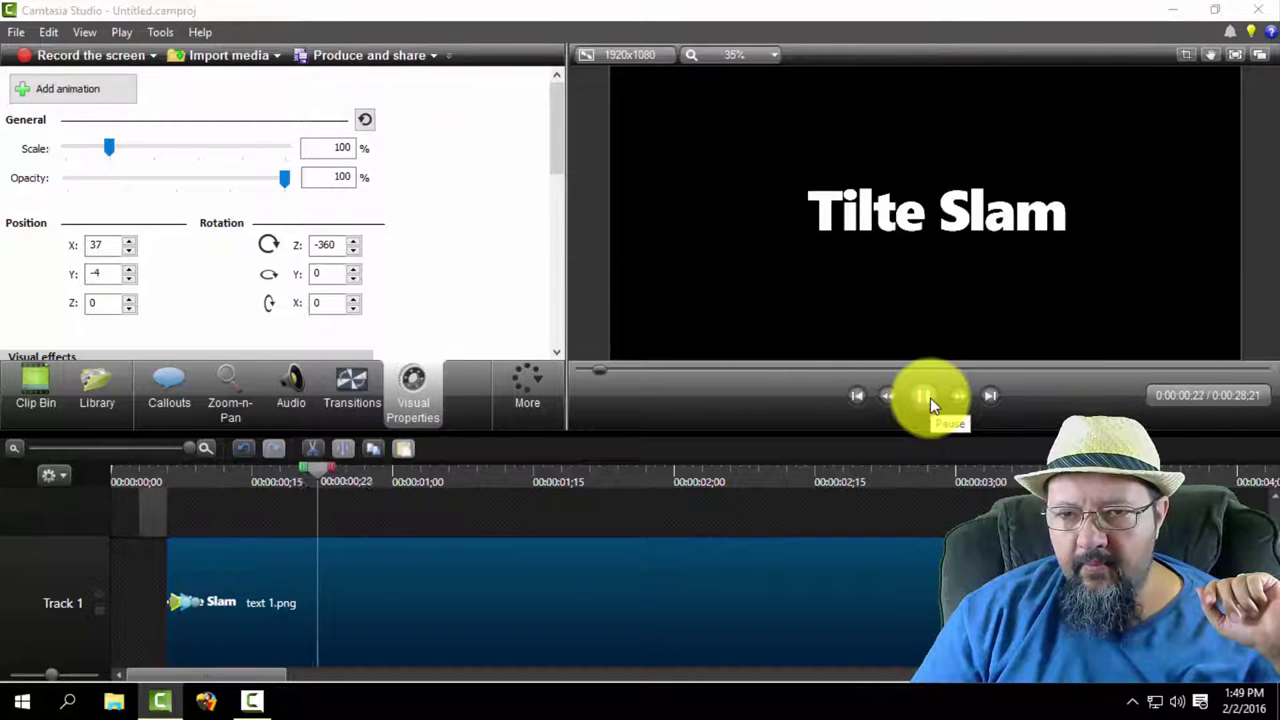
left_click(928, 398)
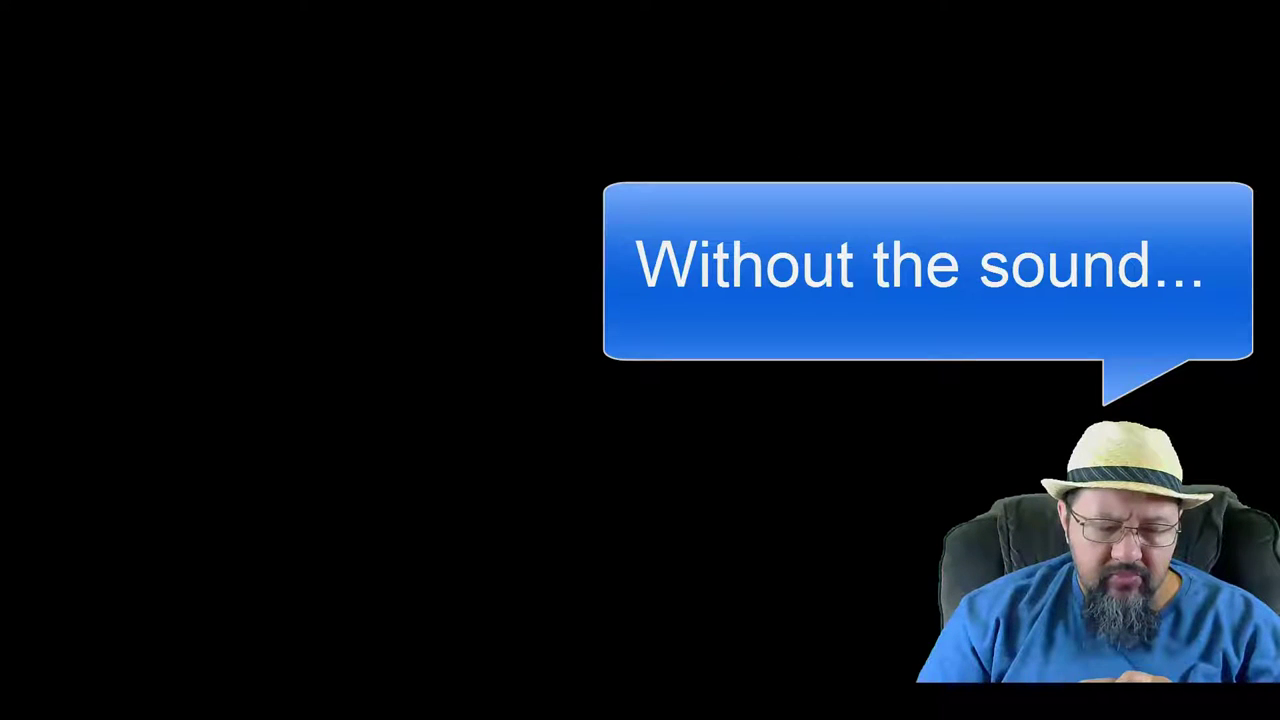
left_click(926, 398)
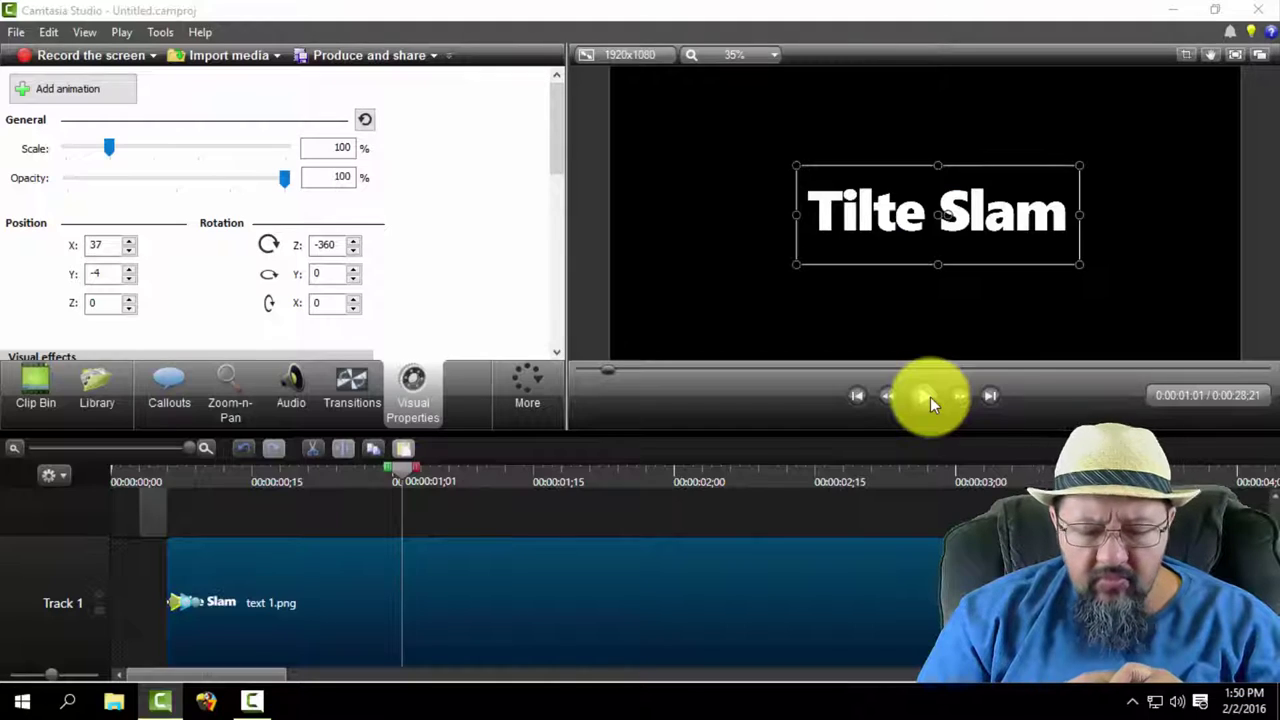